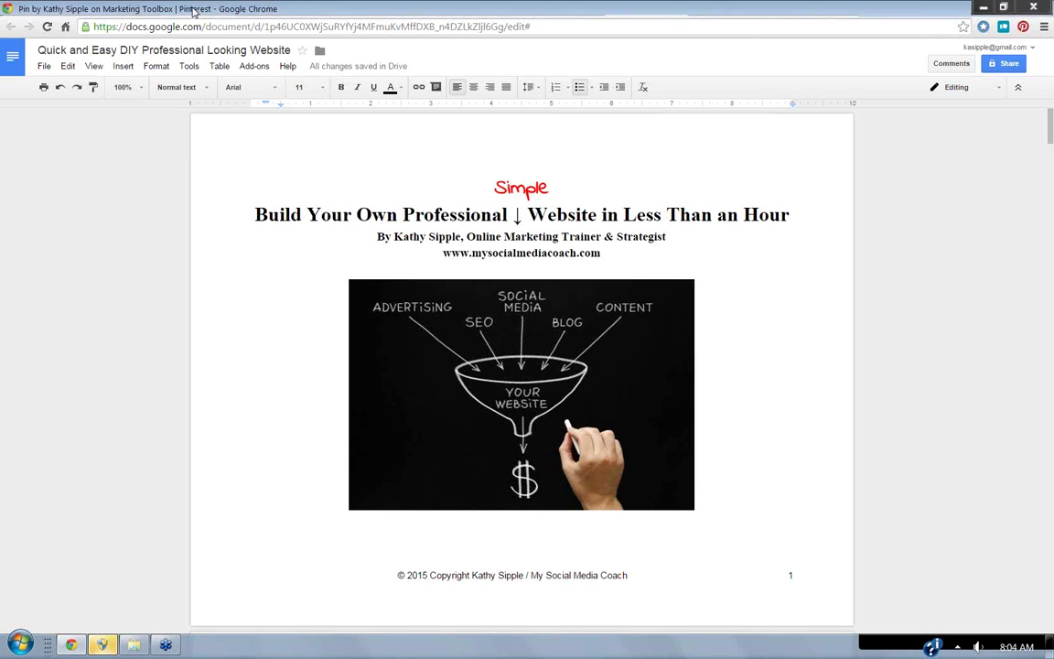
On Pinterest, open the ebook's pin close-up from the Marketing Toolbox board.
click(193, 9)
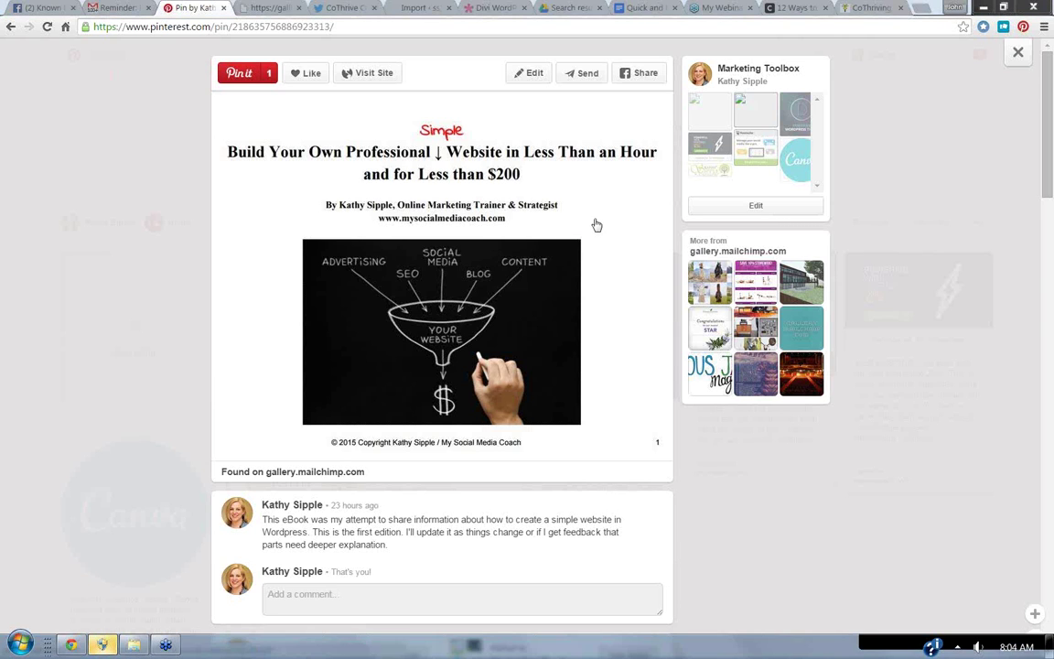
click(742, 72)
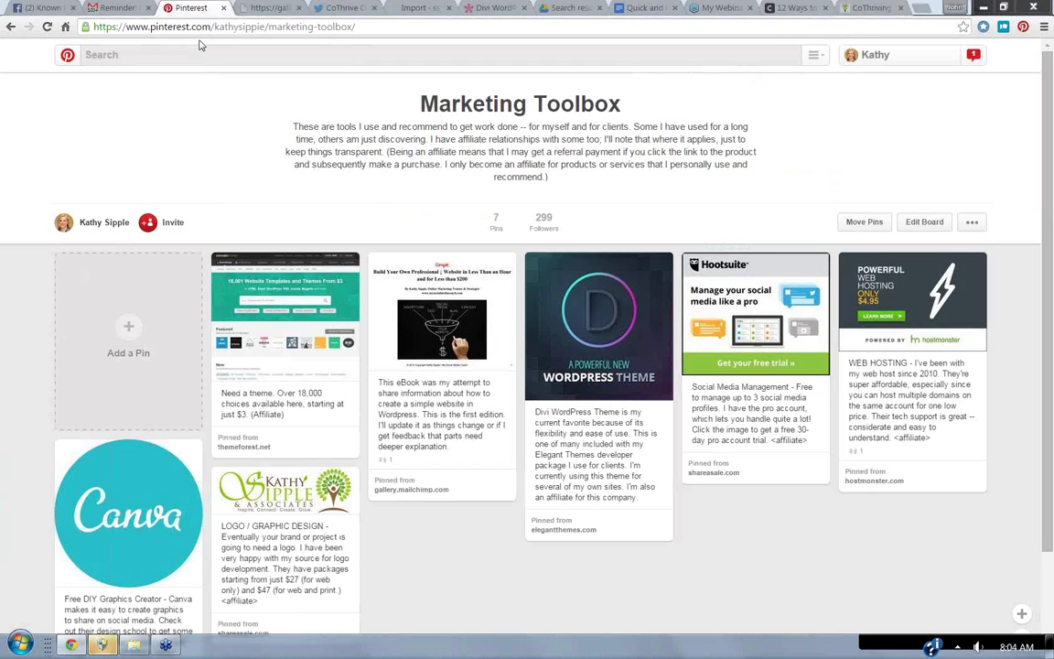
mouse_move(406, 297)
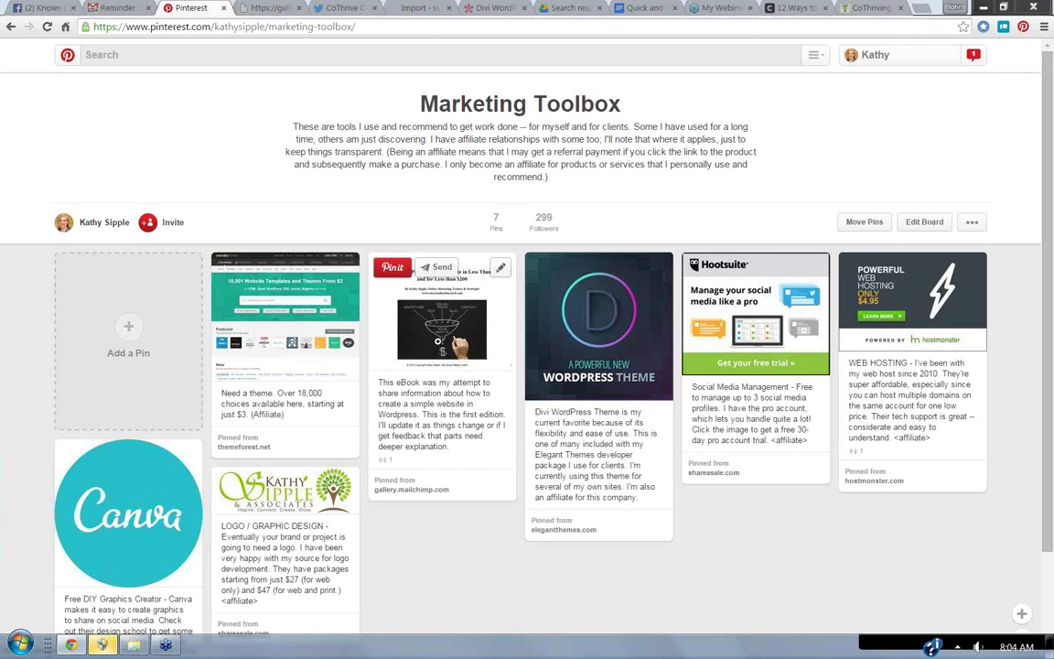
click(440, 348)
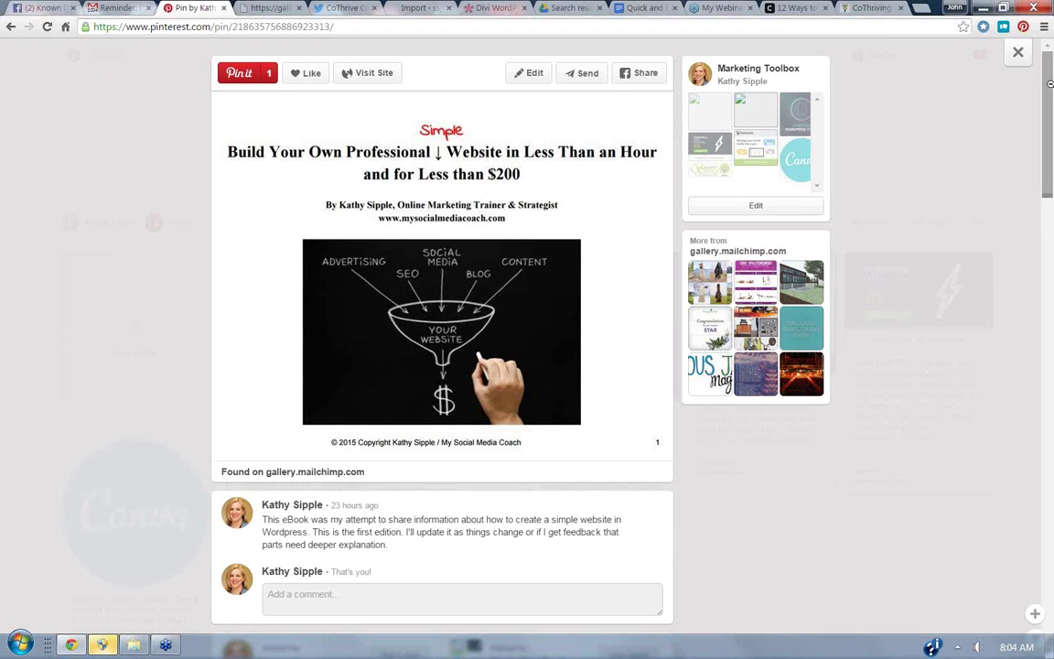
Look over the pin's description and comments, then return to the ebook document.
scroll(1047, 133, down, 2)
scroll(1039, 134, down, 2)
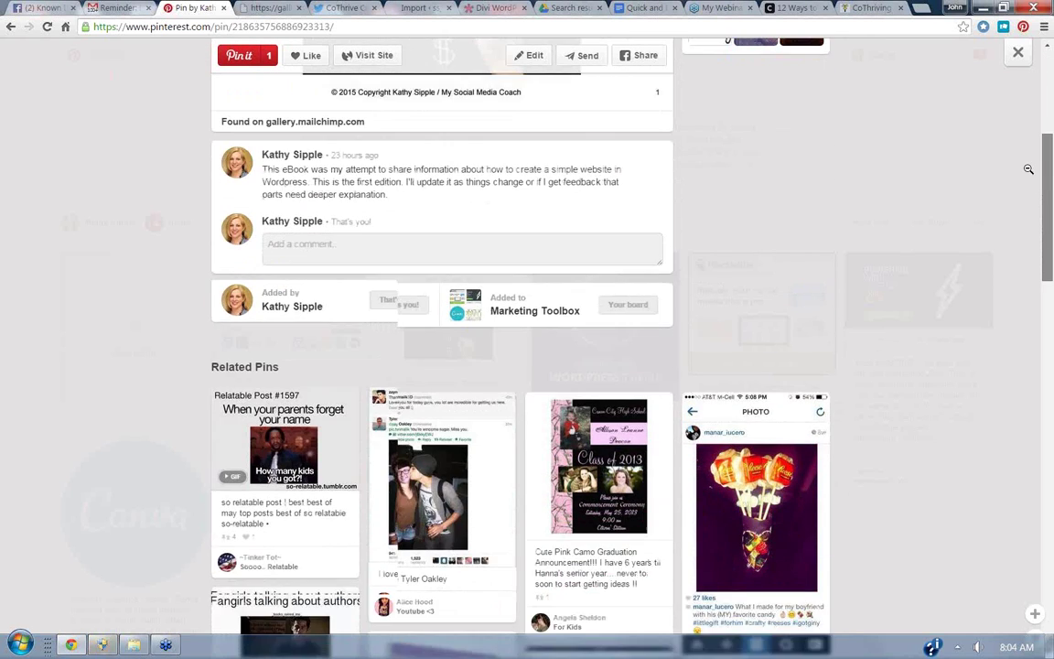
scroll(1029, 130, up, 3)
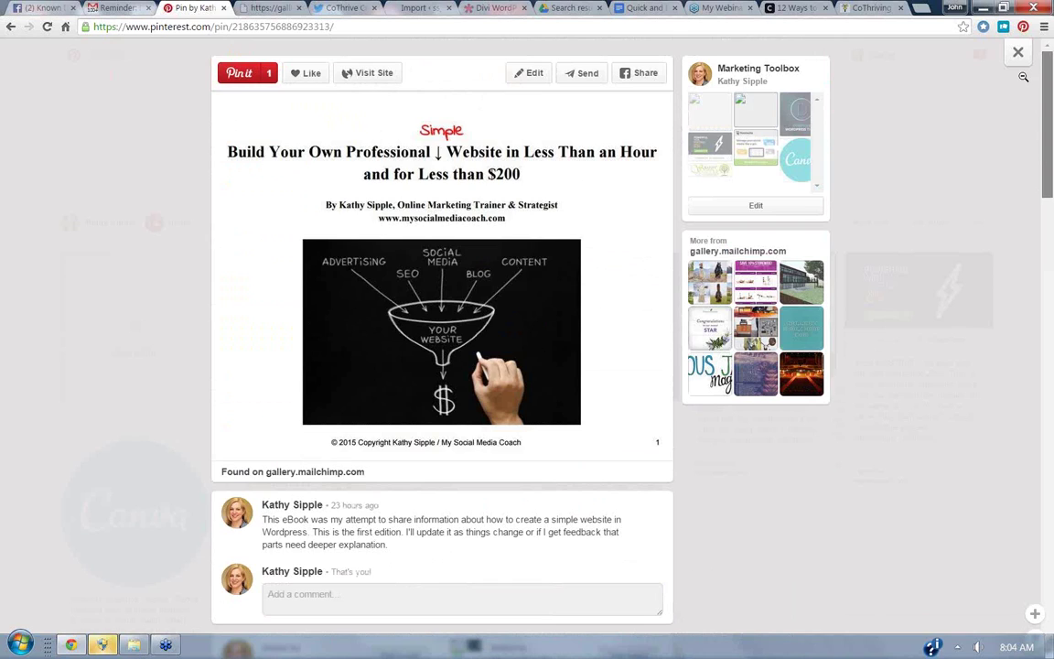
click(645, 7)
Scroll the ebook down to the Next Steps checklist on page 14.
drag(1050, 125, 981, 578)
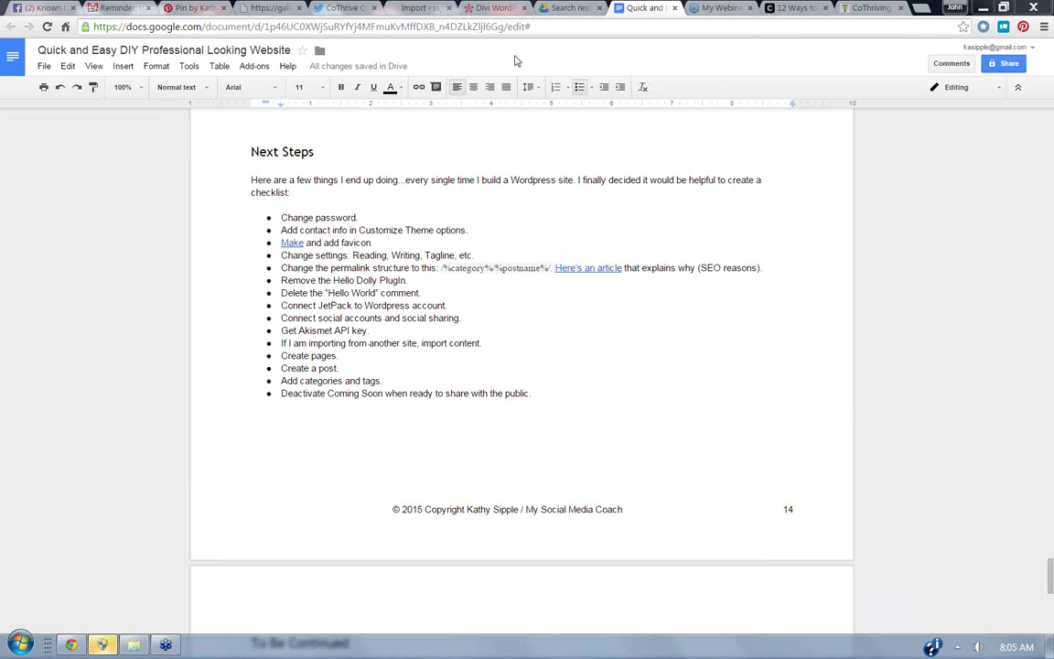
Show the WordPress Tools > Import page with importers from Blogger to WordPress.
click(419, 9)
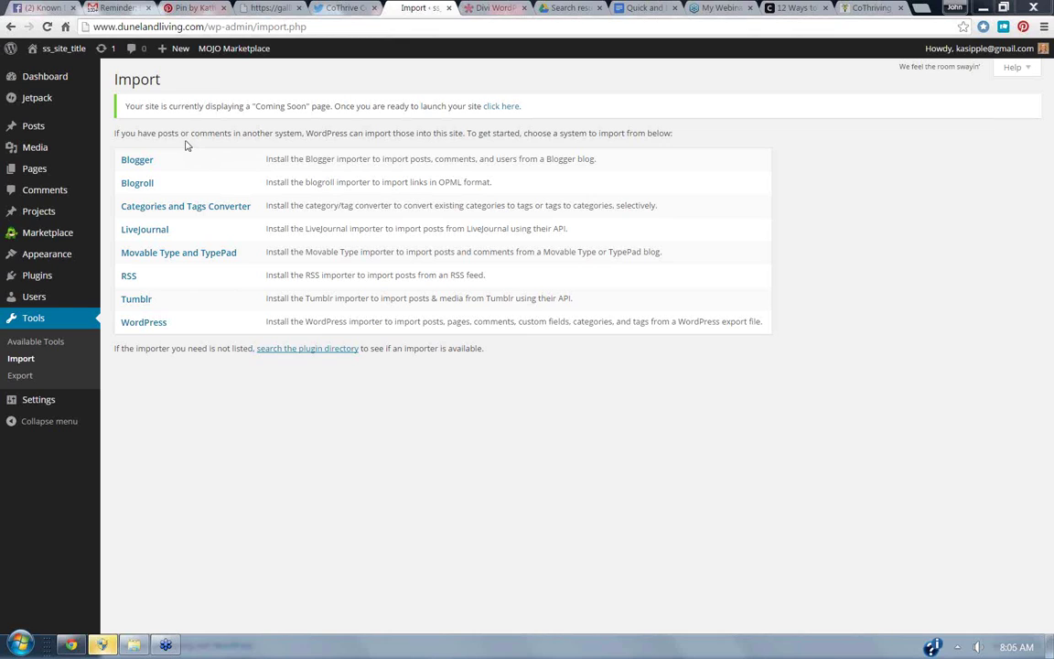
mouse_move(51, 51)
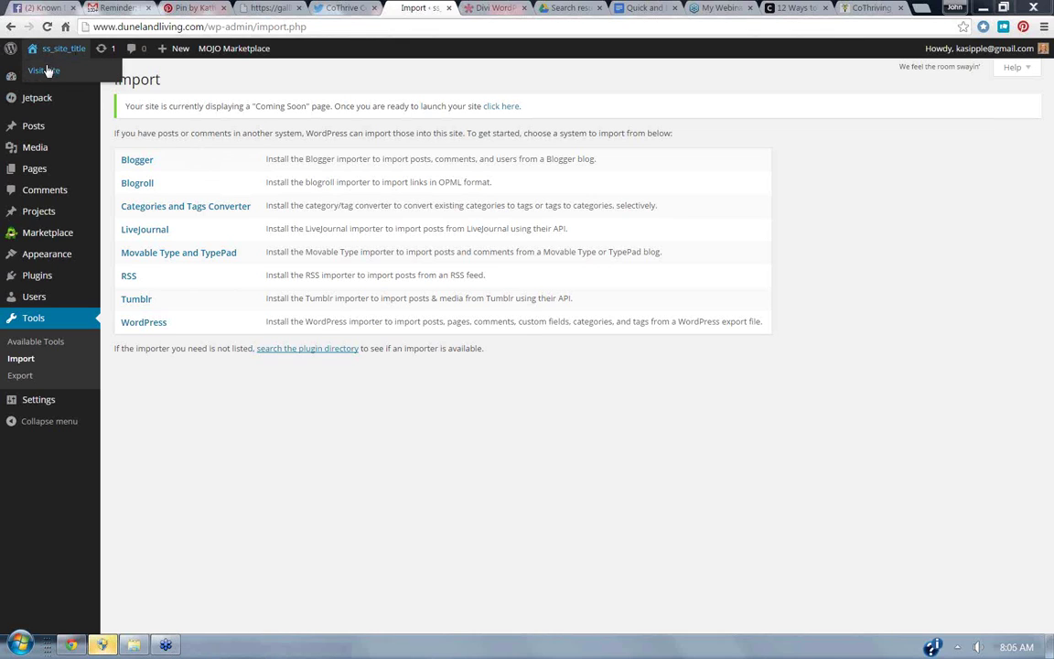
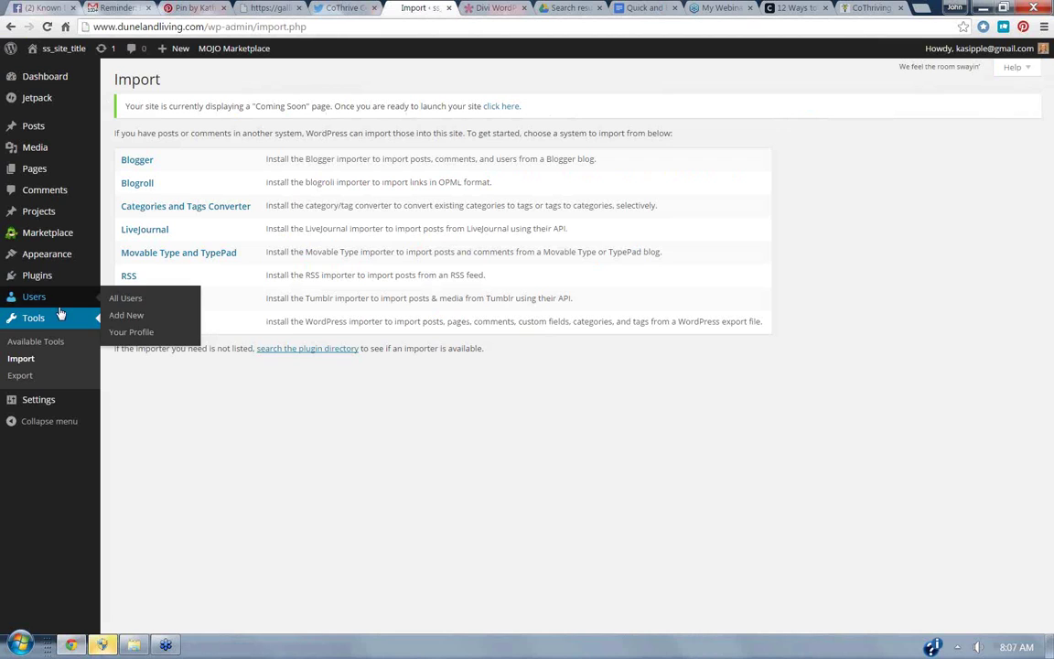
Scroll through the General Settings, then go to the Users list with its single administrator.
click(35, 409)
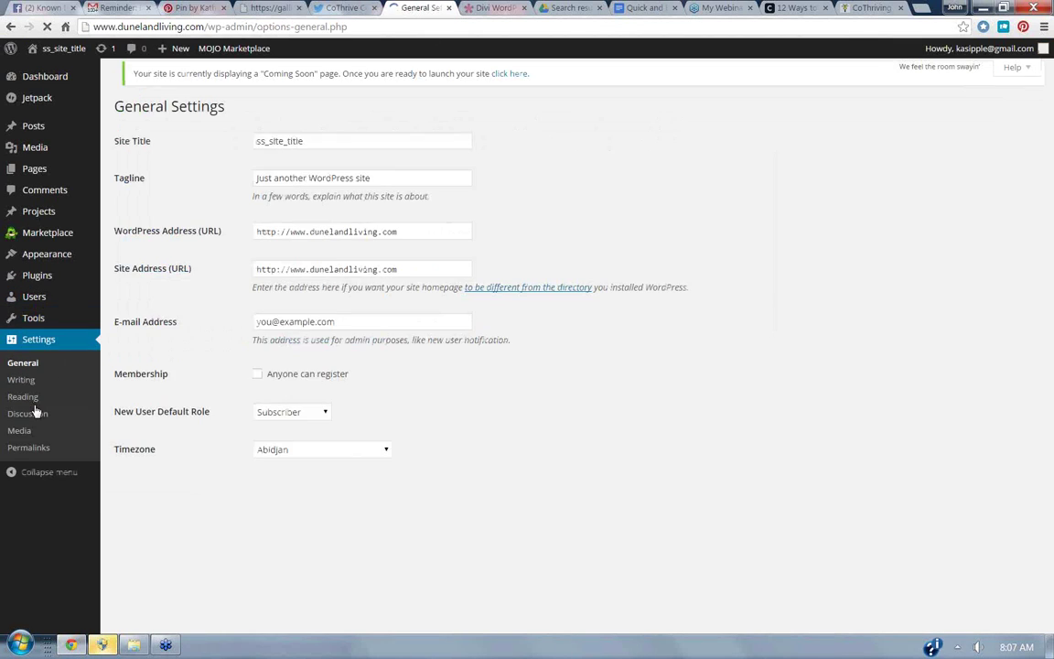
scroll(1020, 363, down, 5)
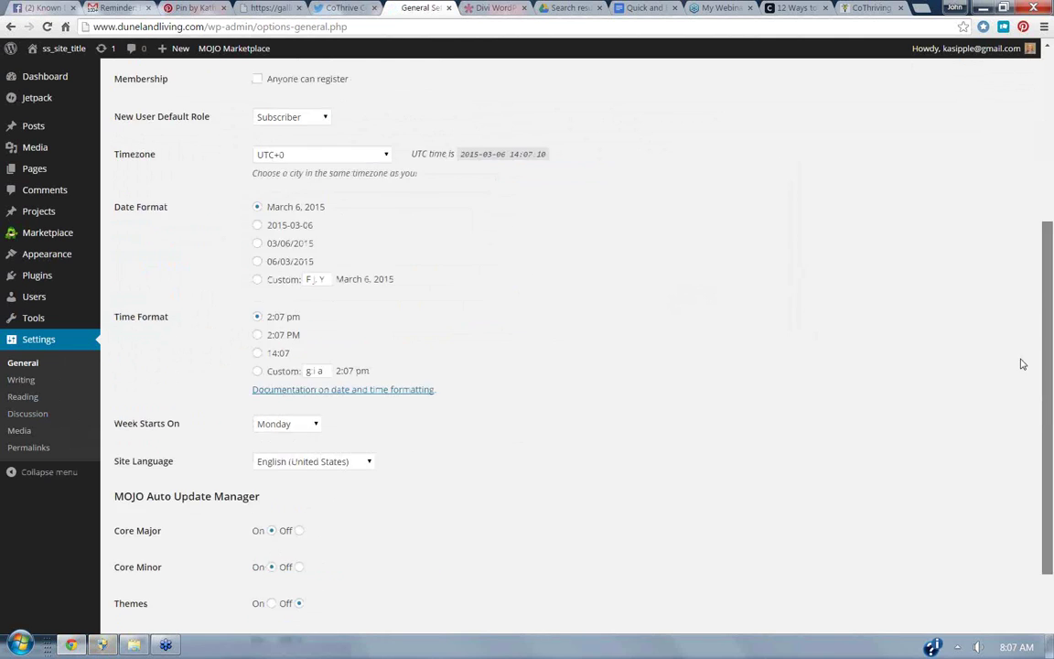
click(46, 303)
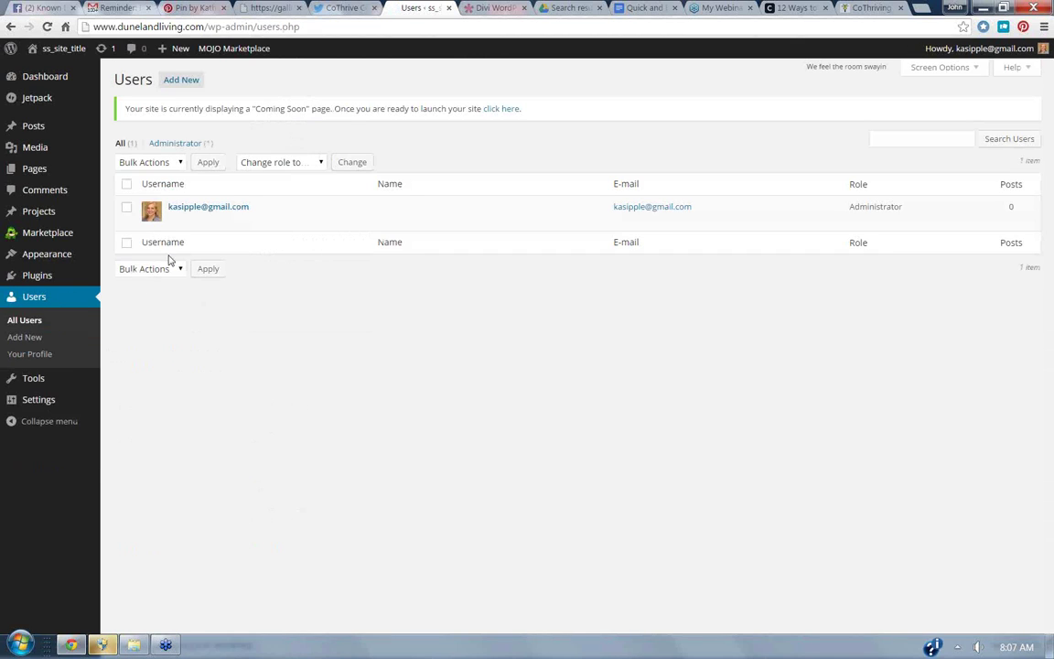
Scroll through the administrator's profile page, then start a new user from Users > Add New.
click(175, 221)
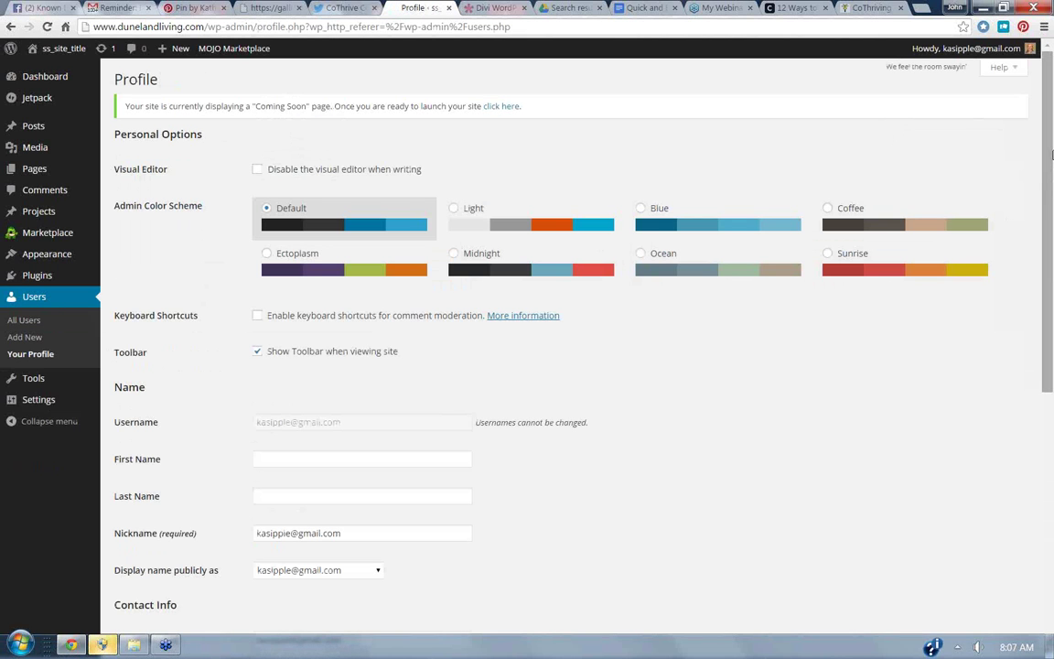
scroll(1015, 229, down, 3)
scroll(1024, 233, down, 3)
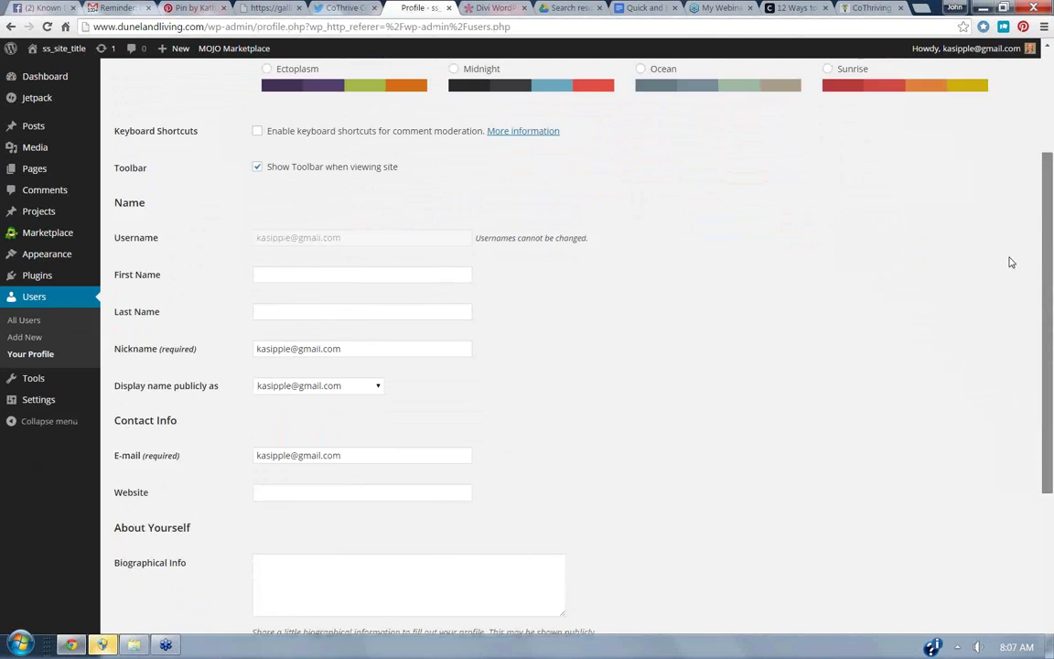
scroll(970, 338, down, 3)
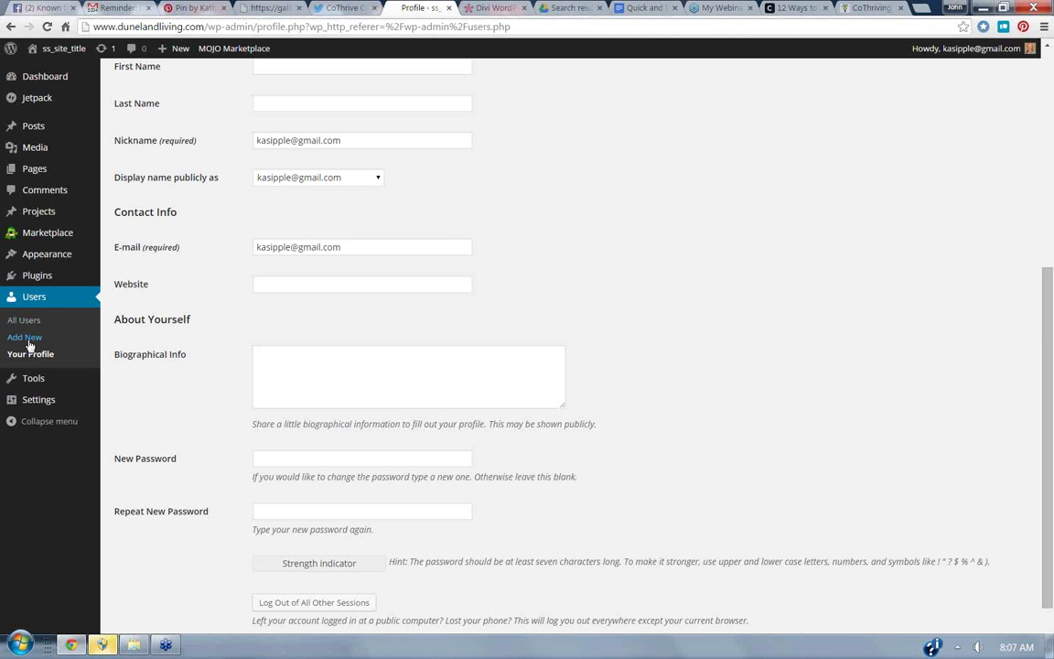
click(28, 340)
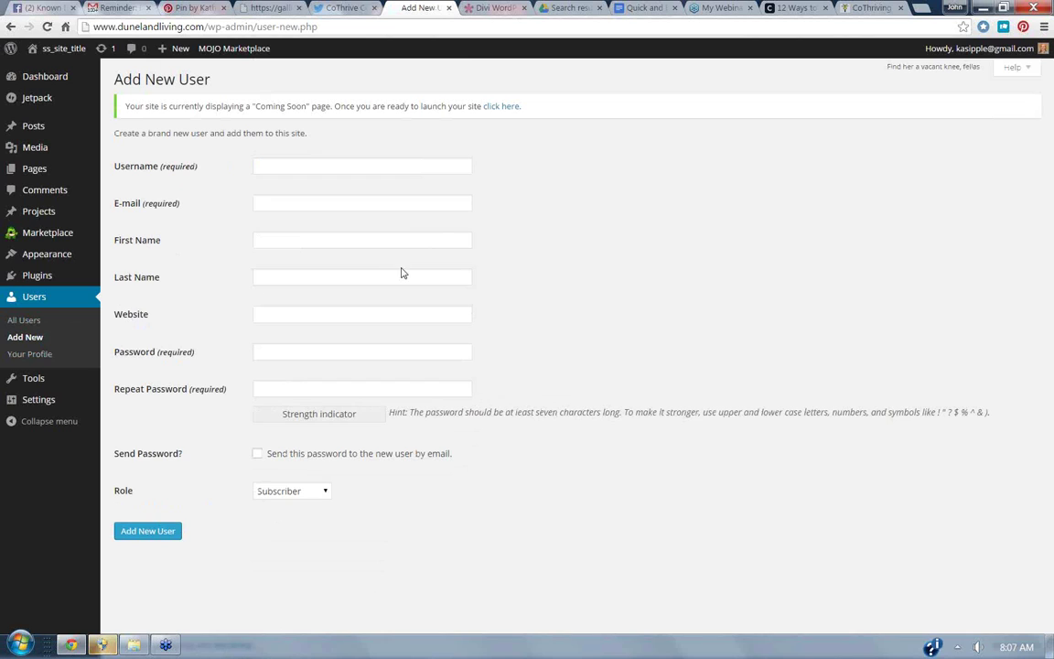
Review the available roles in the Role dropdown and return to All Users without adding anyone.
click(323, 494)
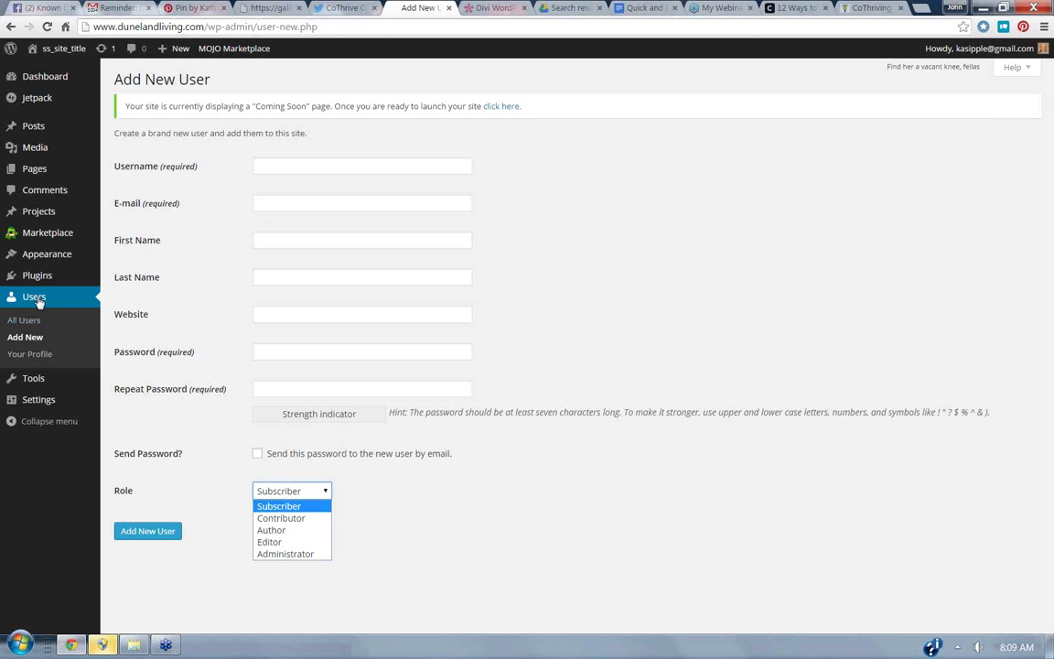
click(23, 320)
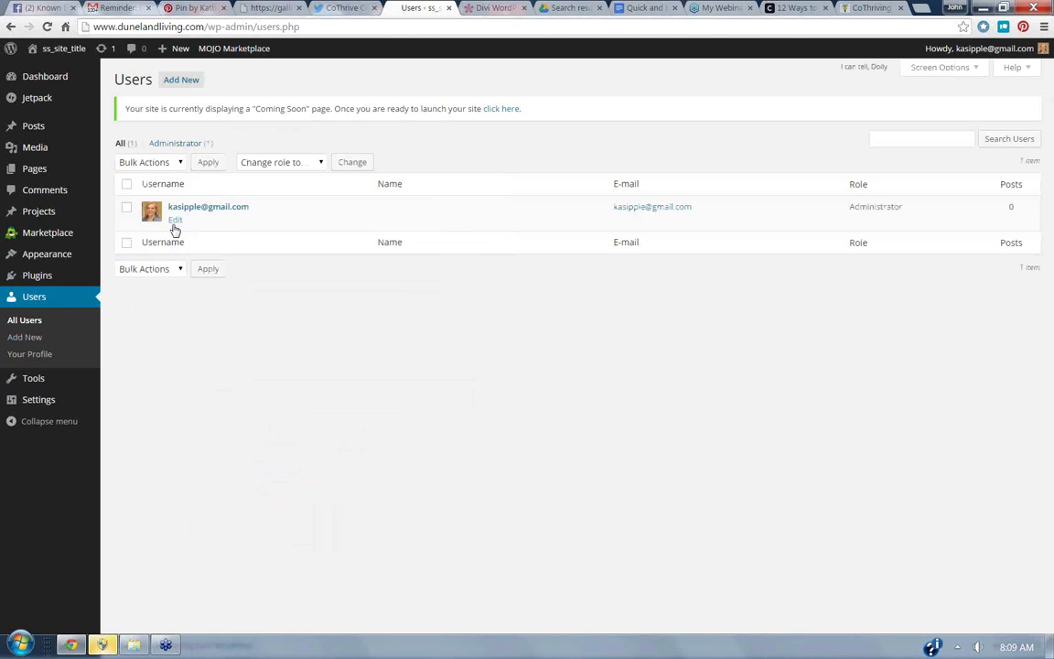
Scroll through the only user's profile contact and password fields, then go to the Posts list.
click(169, 224)
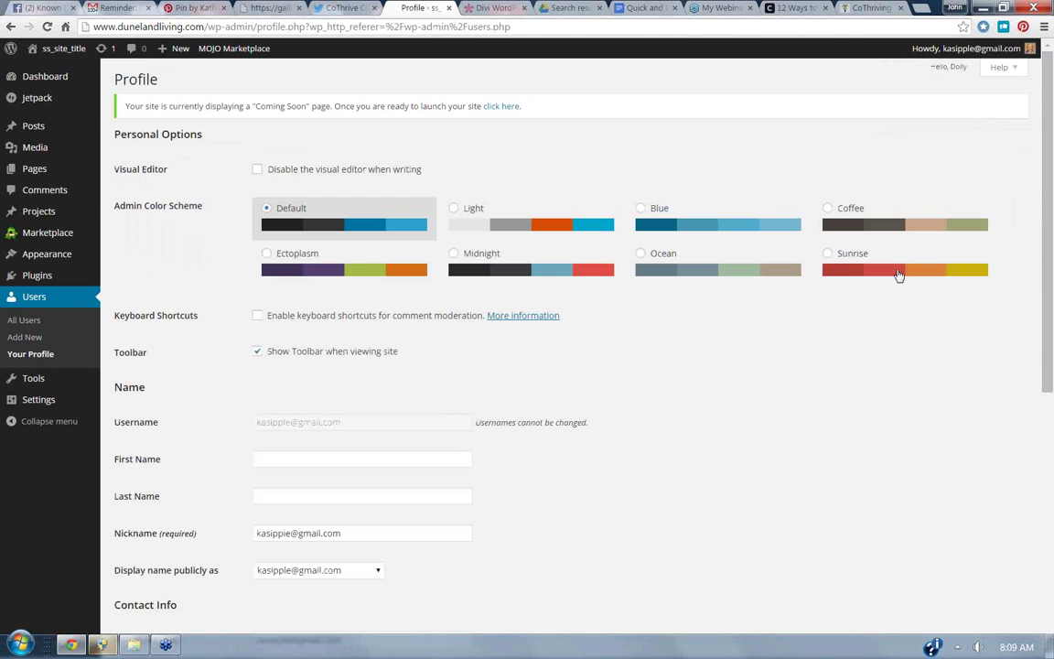
scroll(1043, 211, down, 2)
scroll(1043, 210, down, 6)
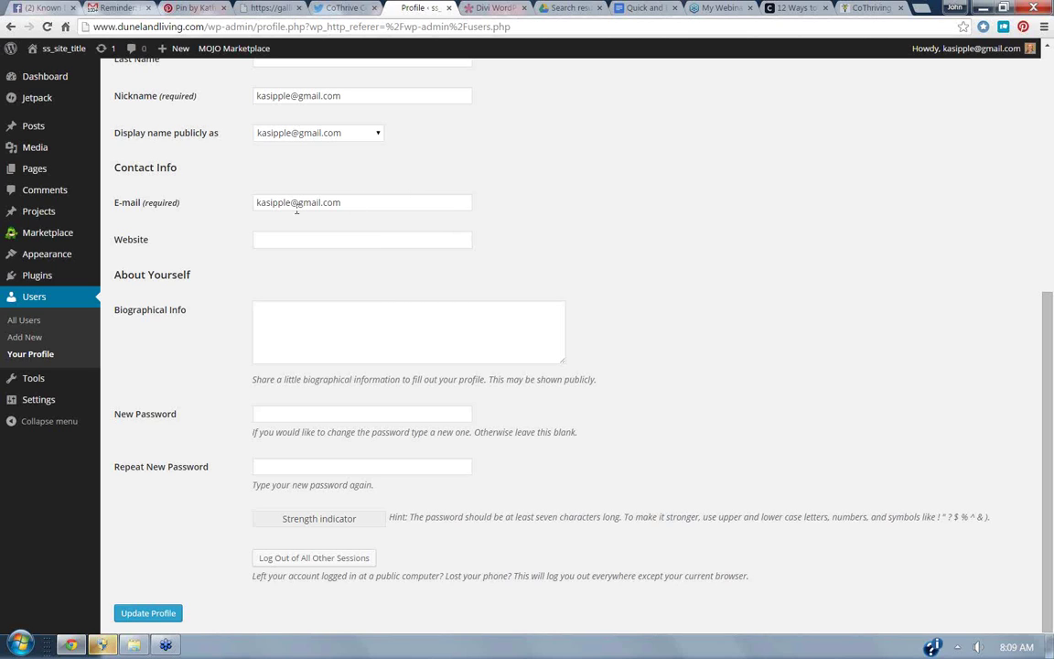
mouse_move(6, 165)
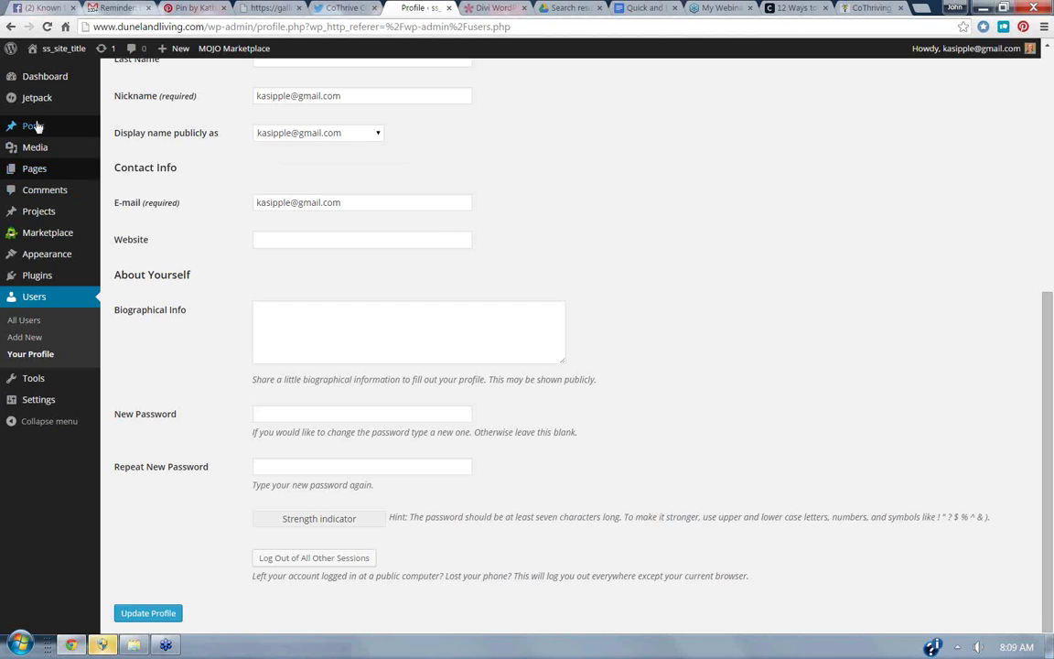
click(34, 127)
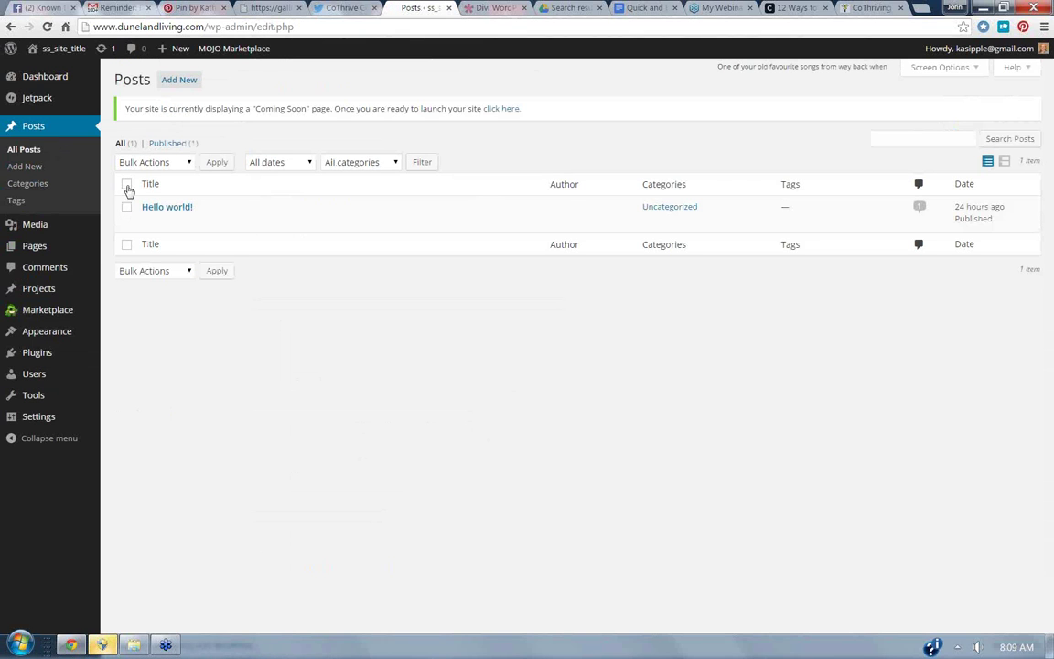
Open the 'Hello world!' post in the editor from the Posts list.
click(146, 223)
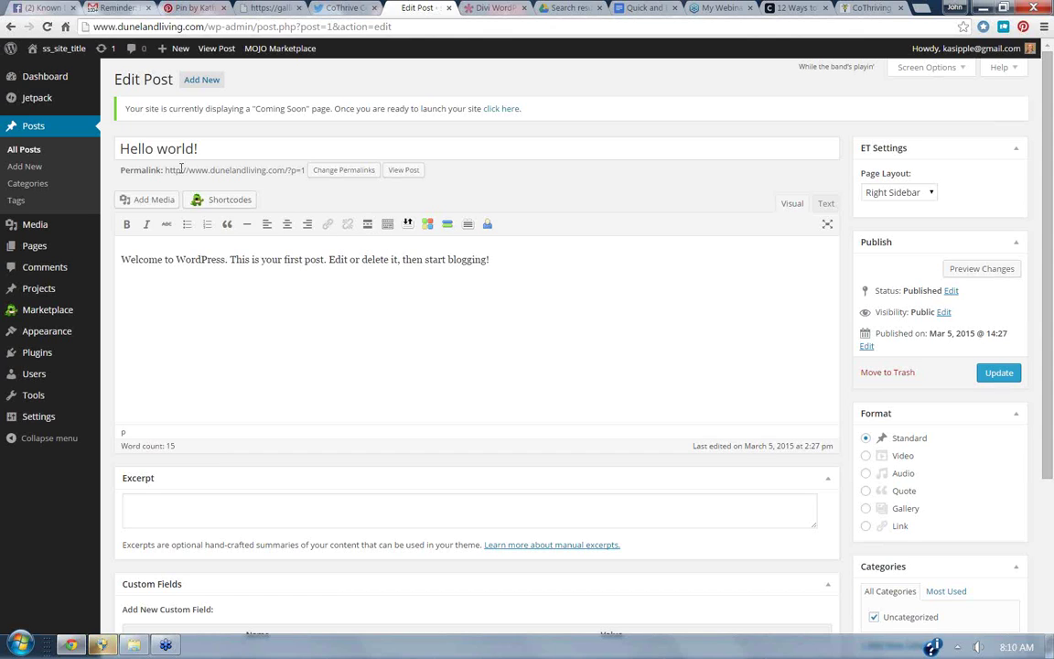
Select the 'Hello world!' title, then return to All Posts leaving the post unchanged.
drag(238, 145, 117, 142)
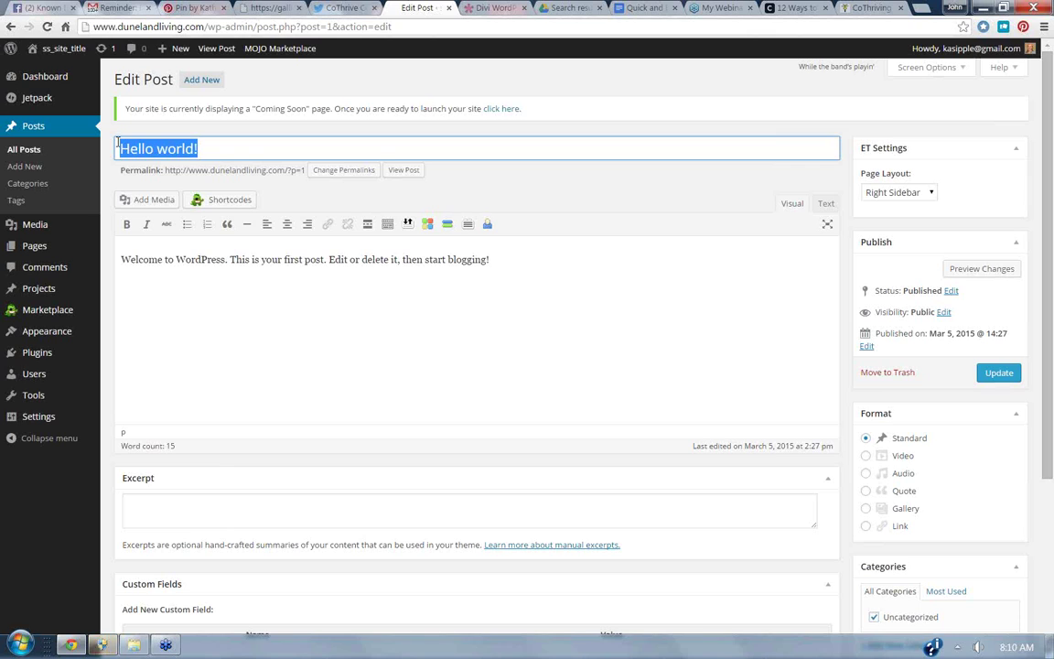
click(26, 149)
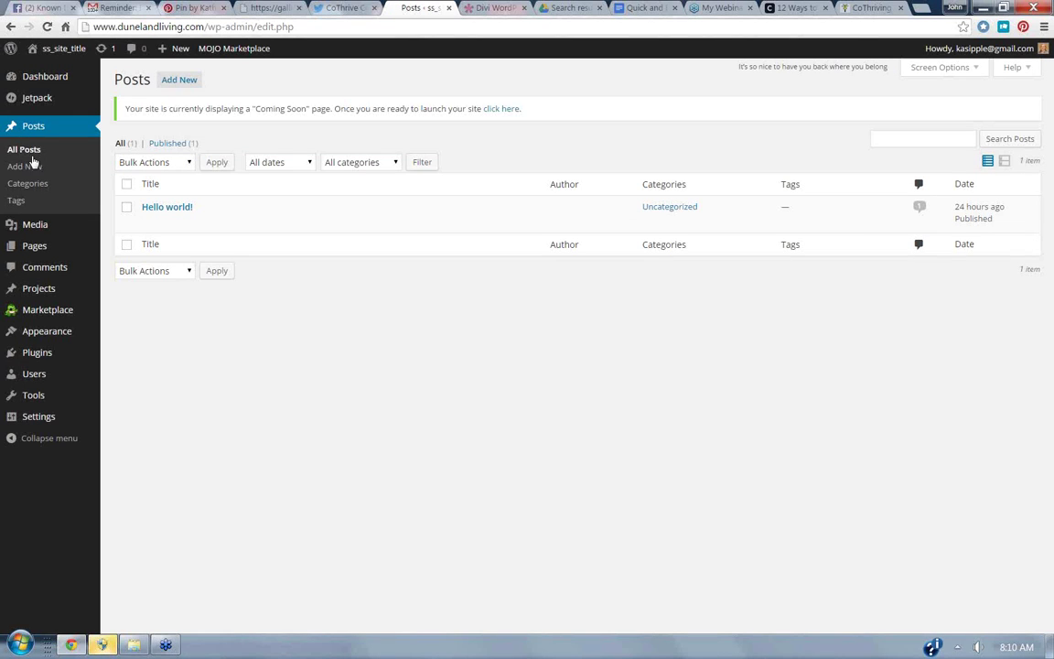
Tick the checkbox beside the 'Hello world!' post in All Posts.
click(126, 208)
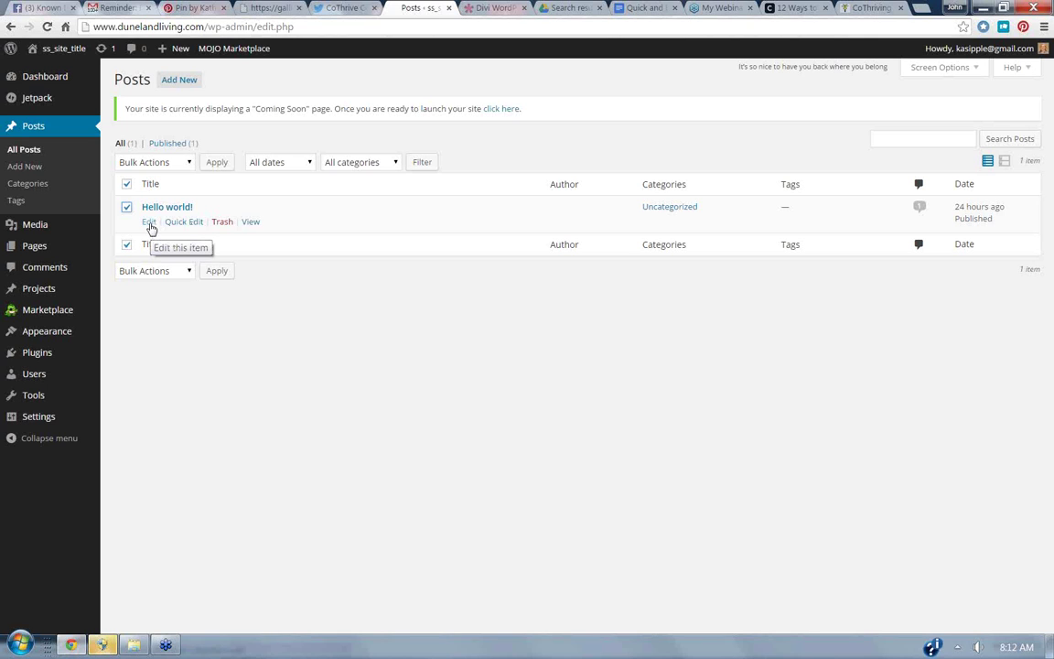
Open 'Hello world!' and replace its title with 'Duneland Living Launches'.
click(149, 223)
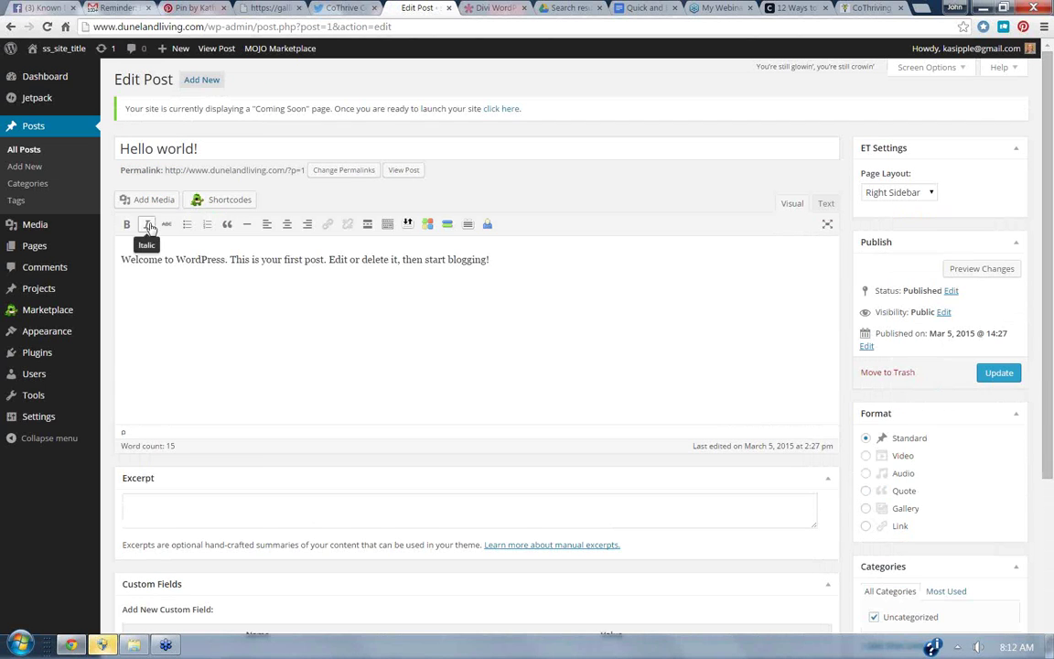
click(196, 149)
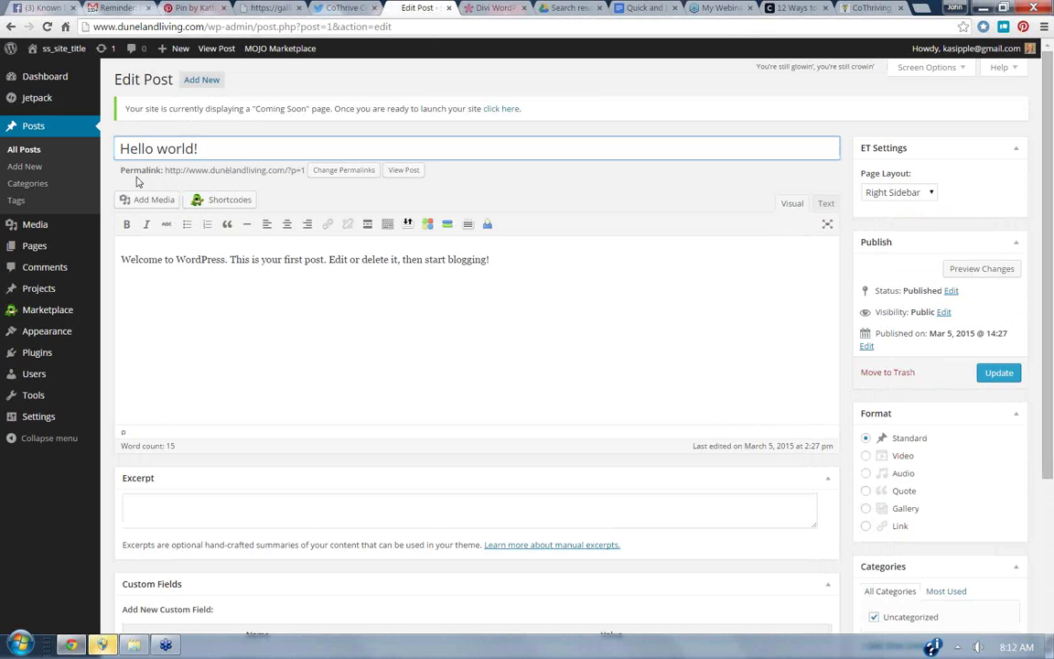
drag(218, 148, 103, 145)
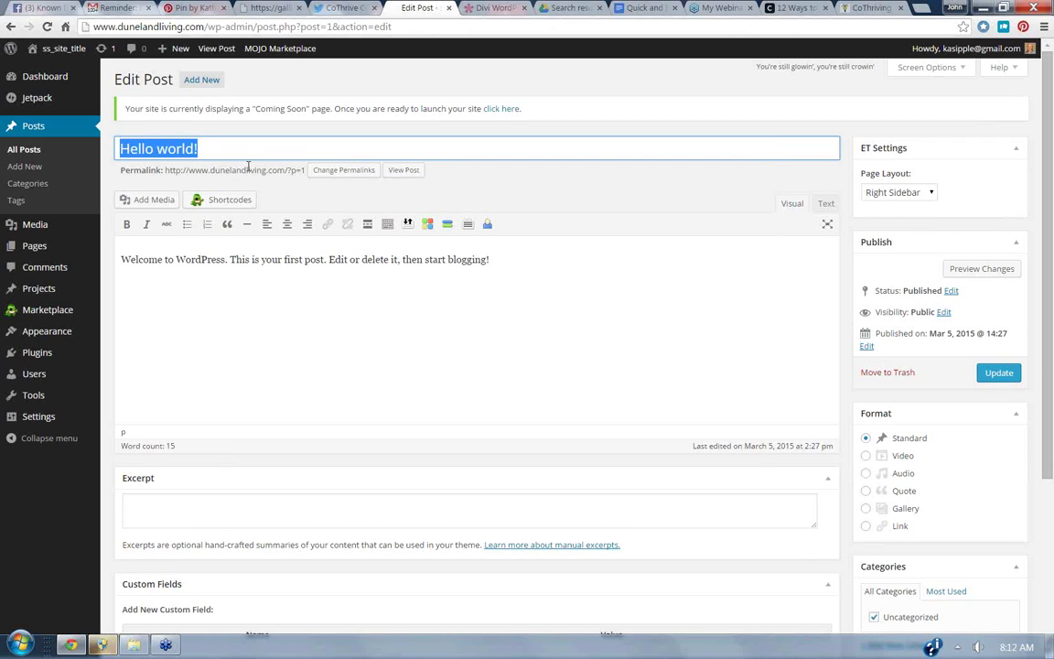
text(Duneland )
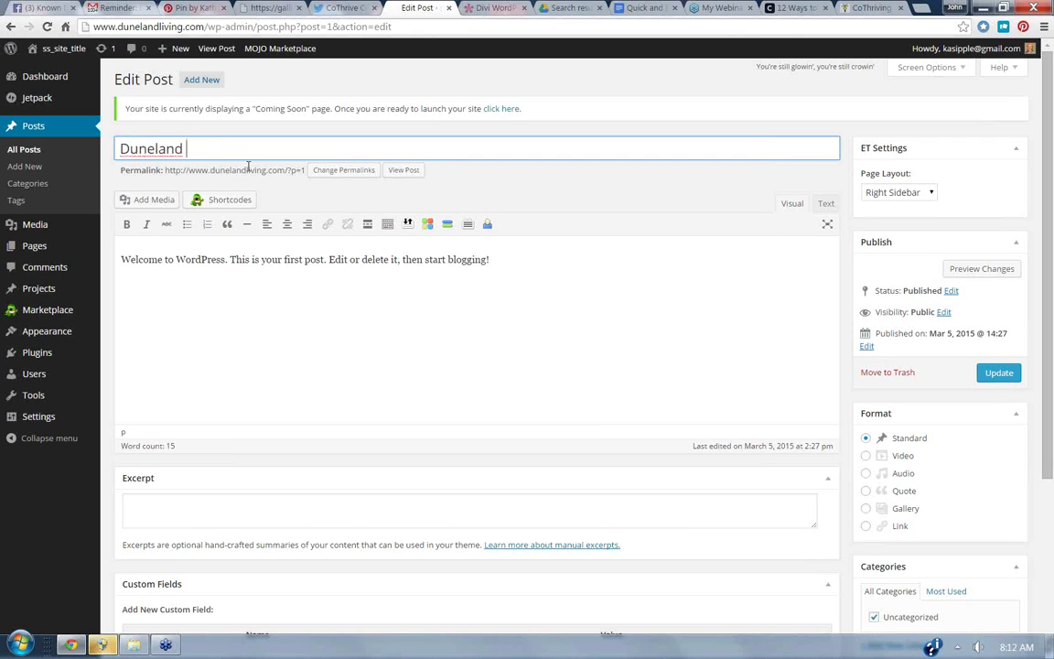
text(Living Launches)
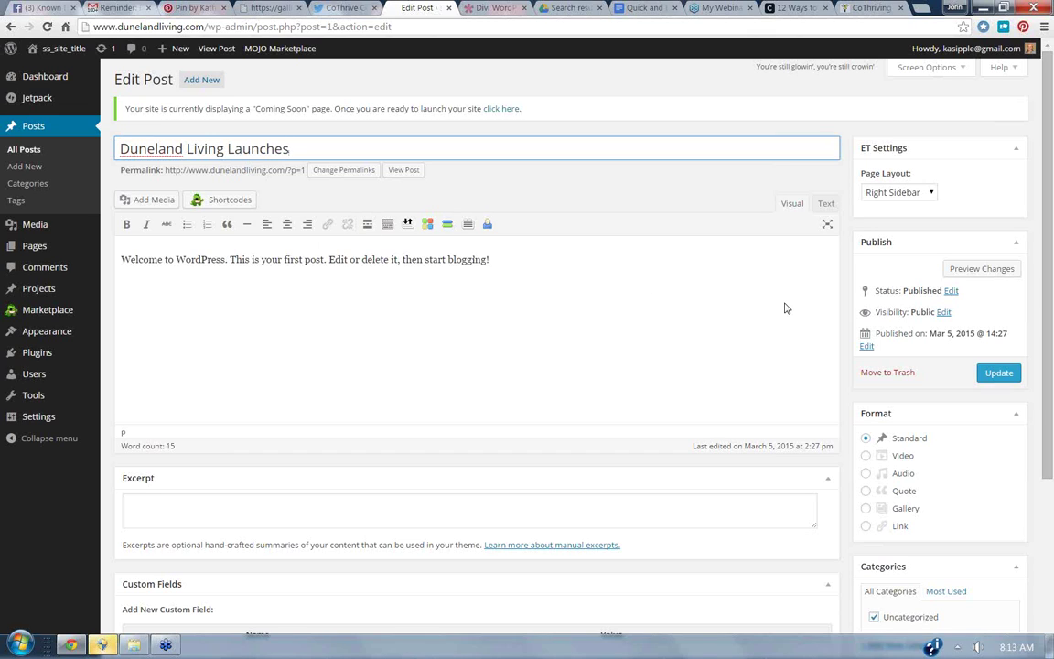
click(743, 299)
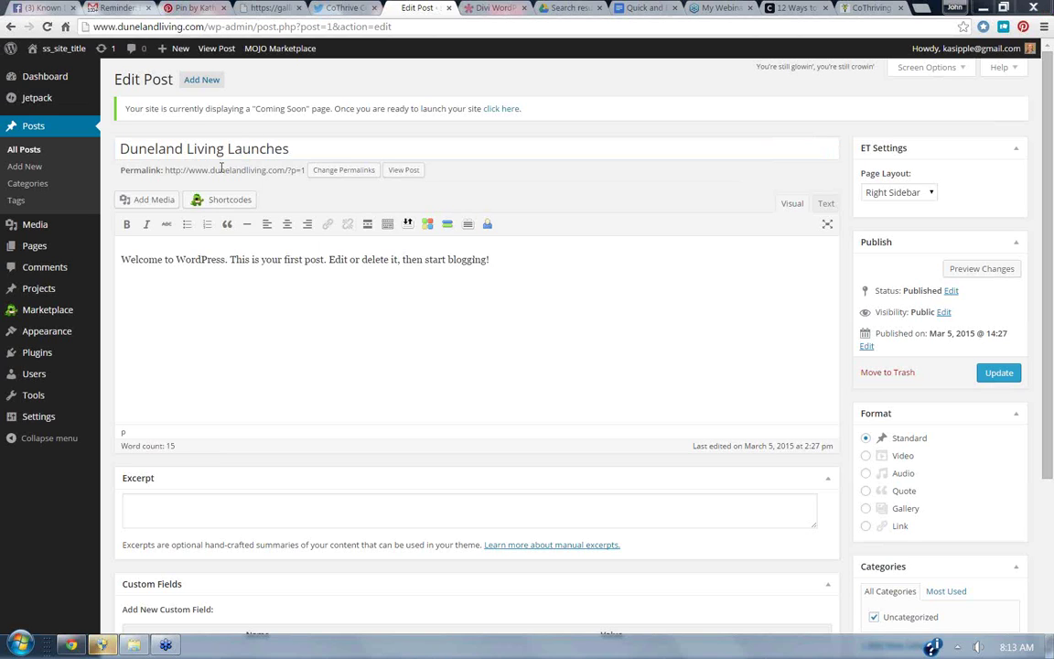
Update the 'Duneland Living Launches' post and view it live on the site.
click(1002, 375)
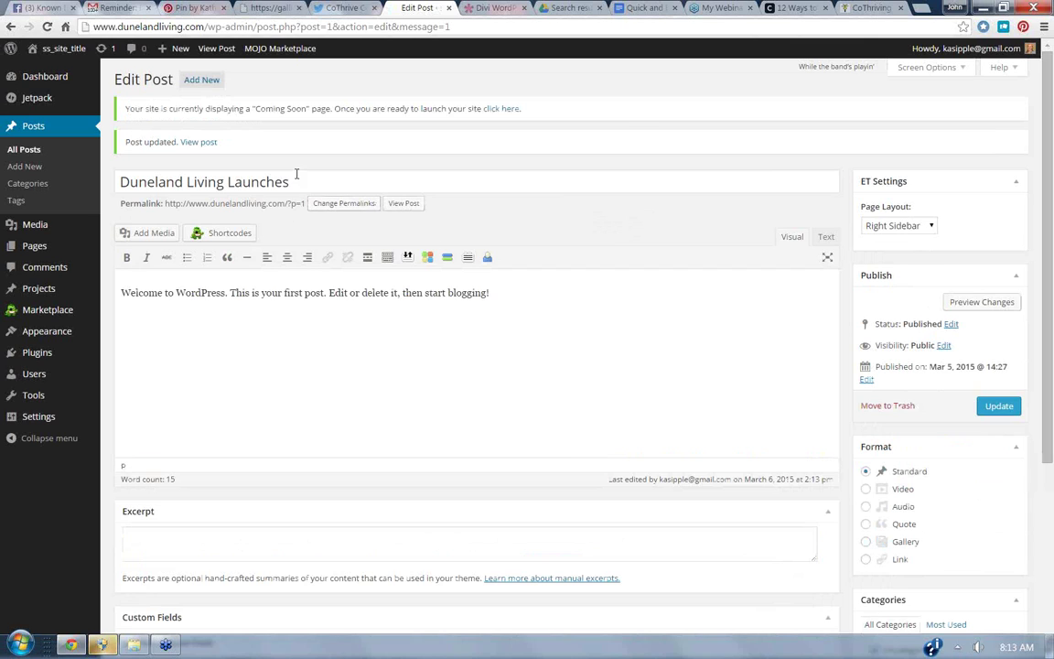
click(203, 143)
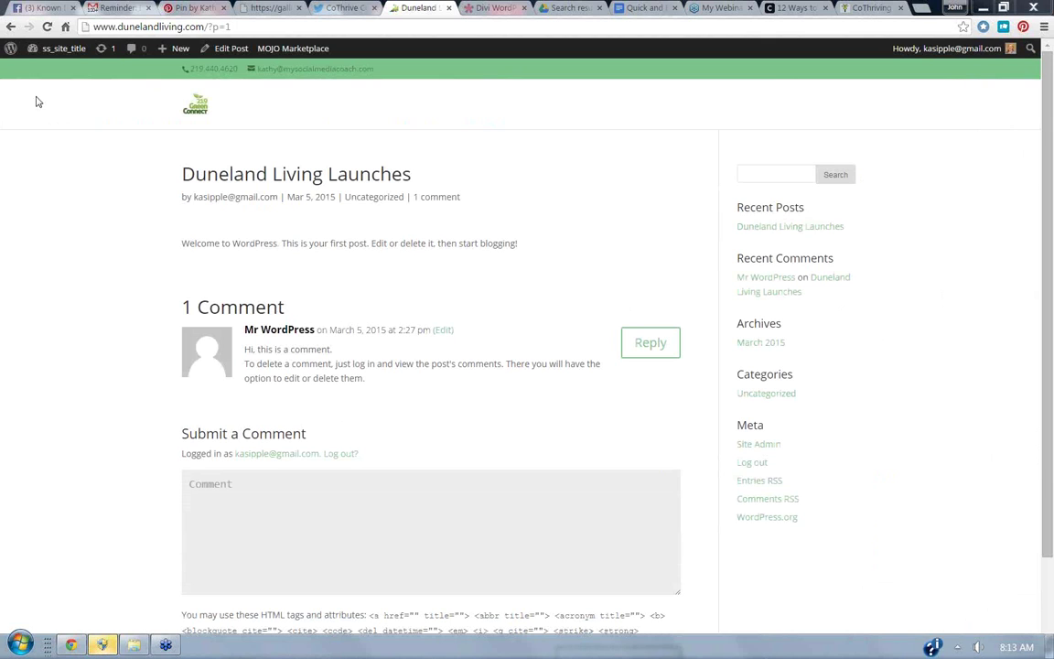
click(9, 26)
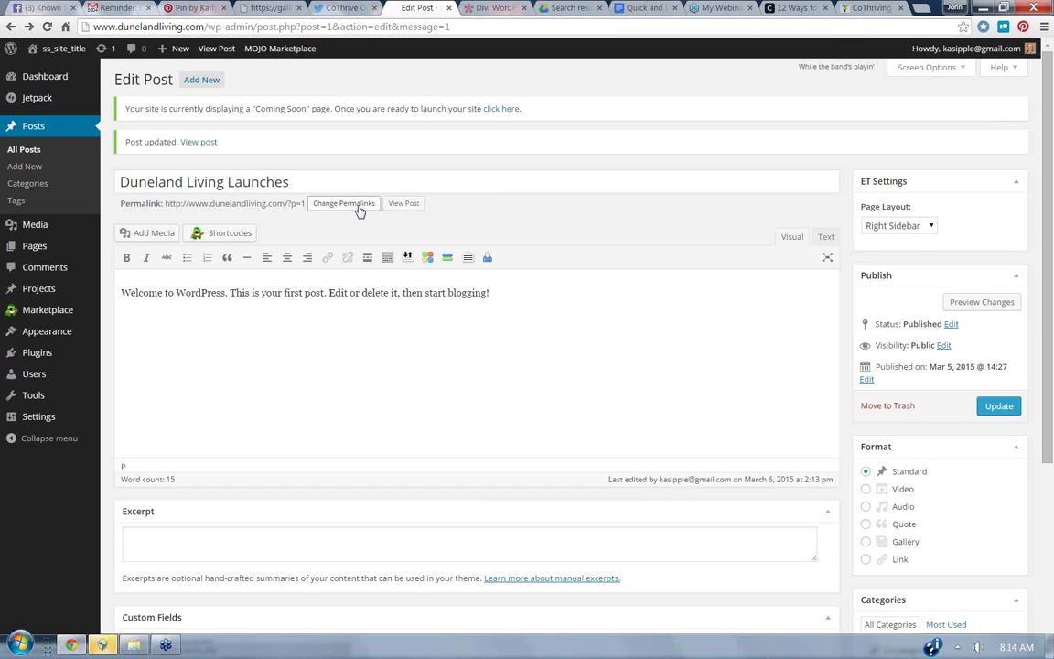
Open Permalink Settings, leaving Default (?p=123) selected, then switch to the Google Docs document.
click(360, 210)
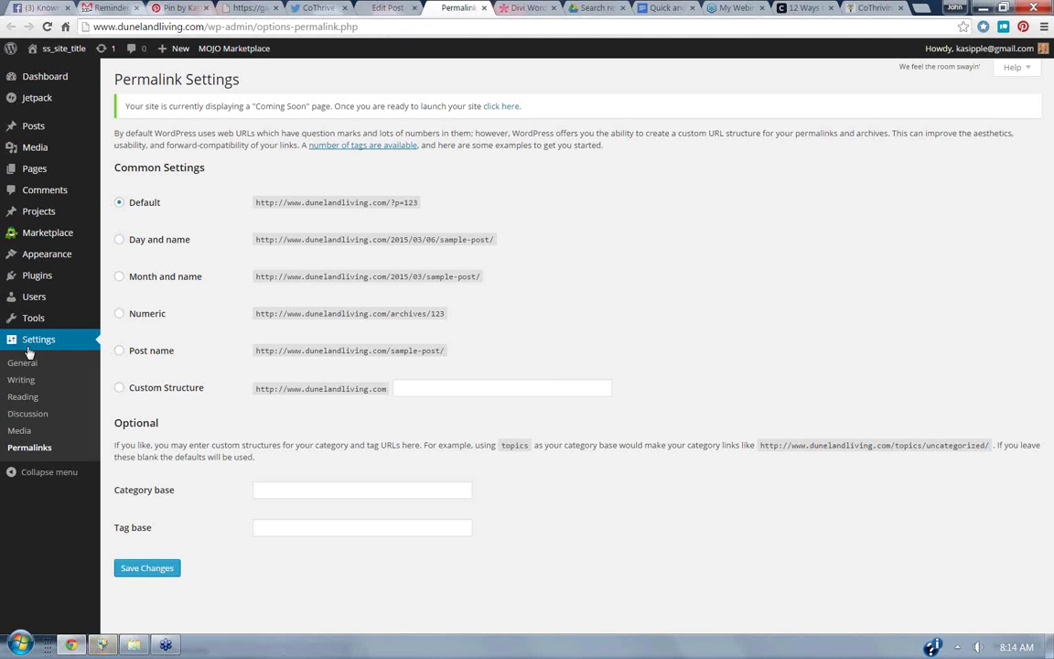
click(662, 8)
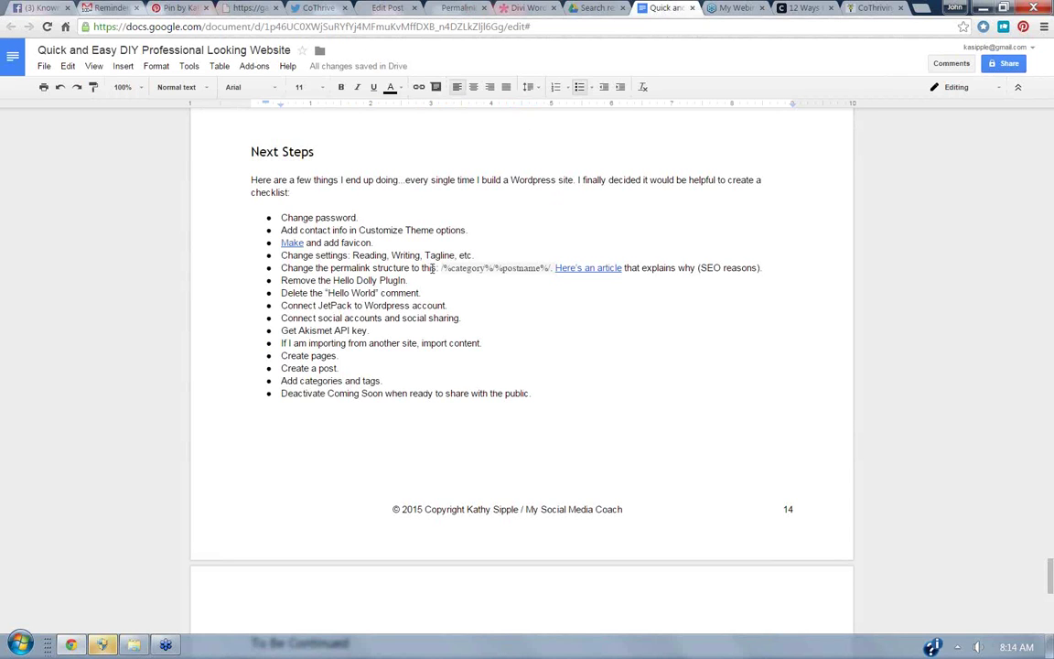
Copy the checklist's /%category%/%postname%/ permalink code and return to WordPress Permalink Settings.
drag(440, 268, 551, 266)
key(ctrl+c)
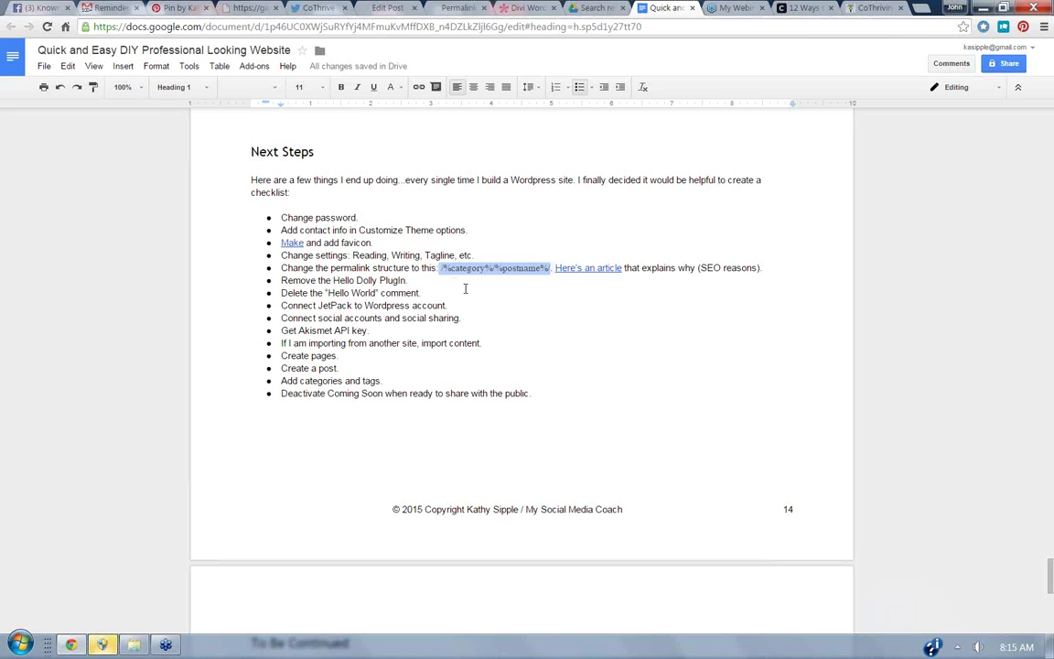
click(455, 9)
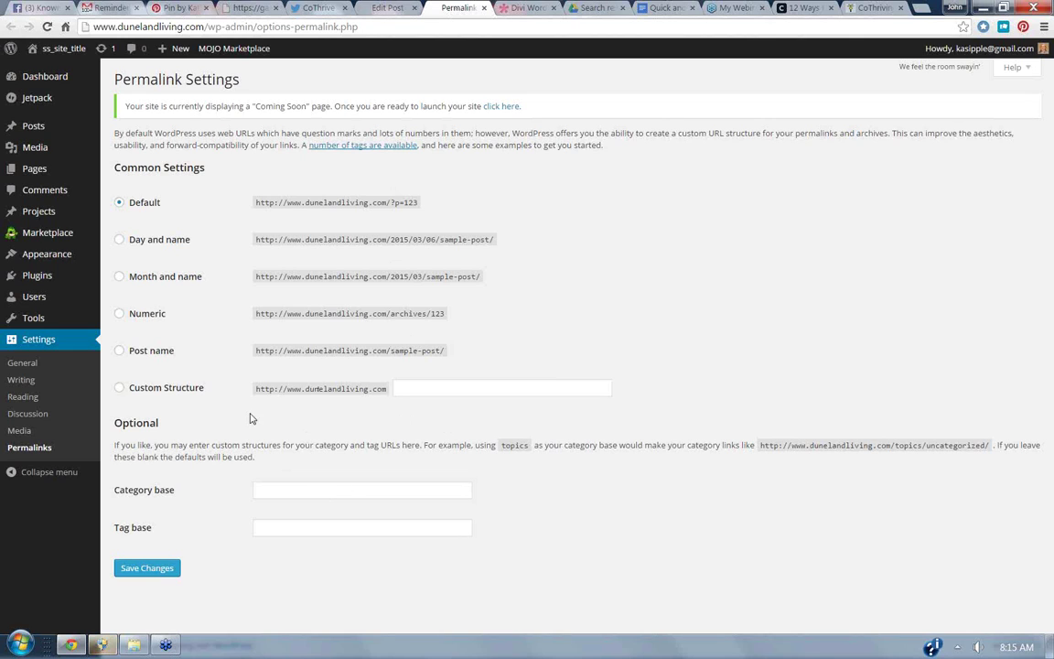
Save a Custom Structure permalink using the pasted /%category%/%postname%/ code.
click(119, 388)
click(439, 391)
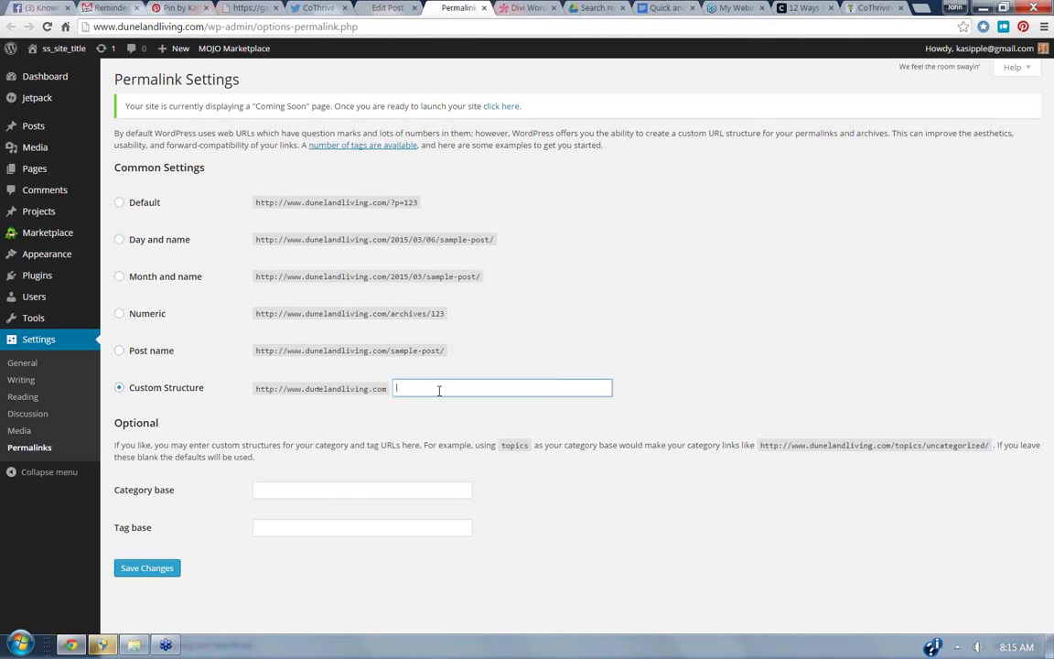
key(ctrl+v)
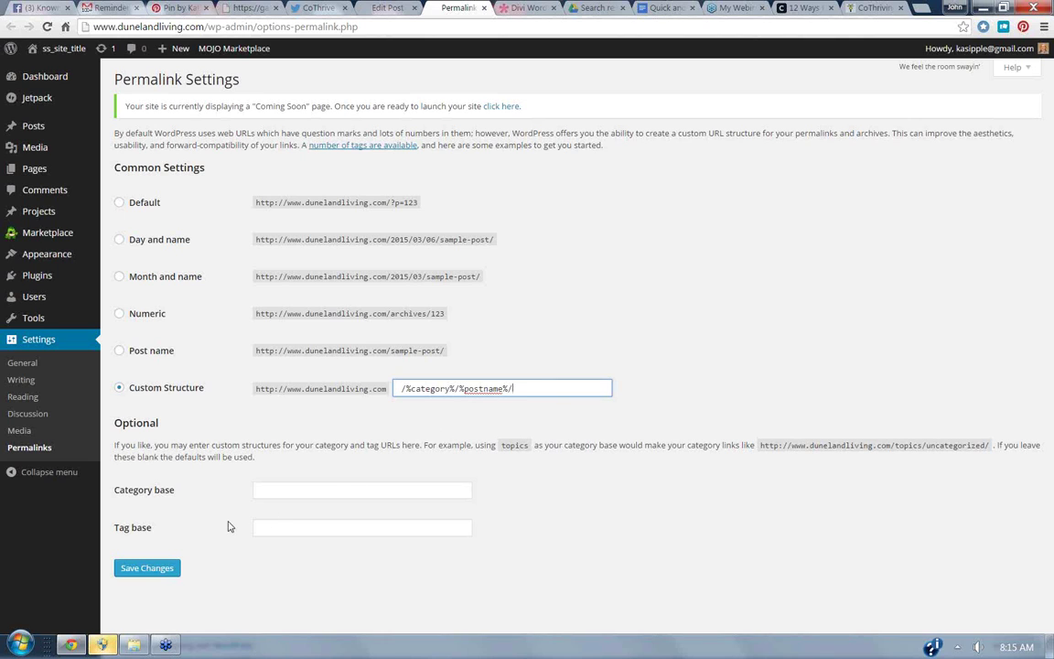
click(169, 576)
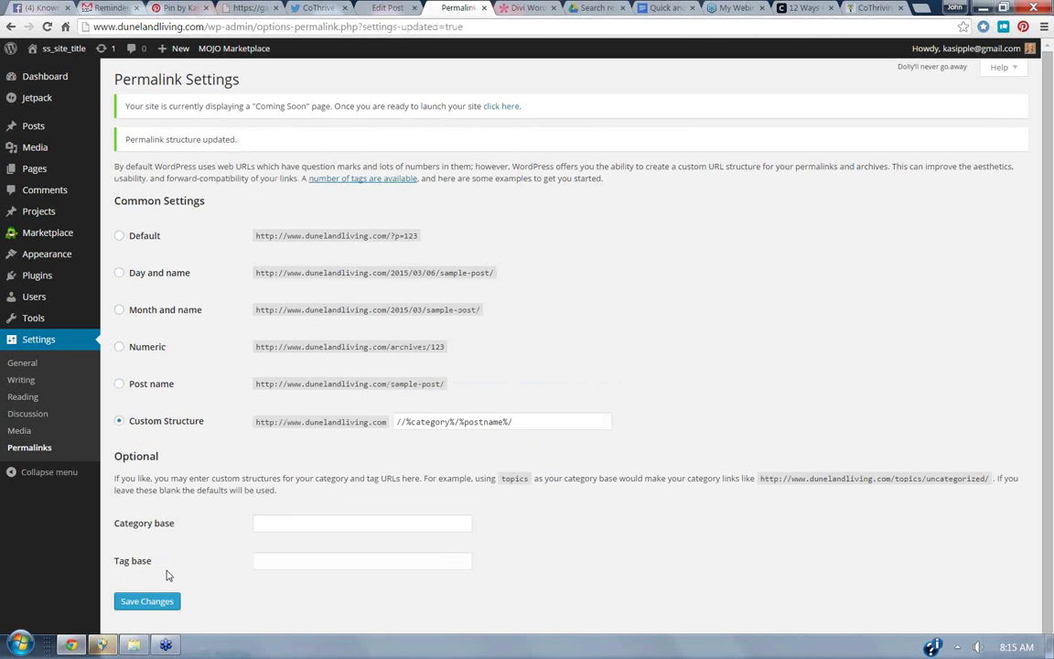
click(666, 8)
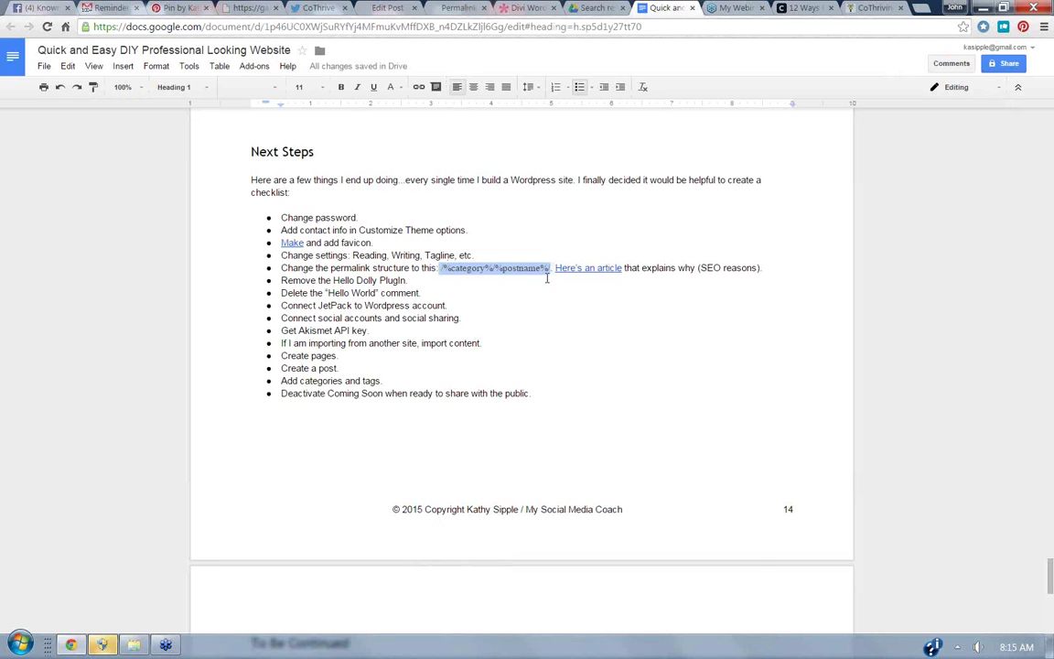
Open the checklist's linked WPBeginner article on SEO-friendly URL structure in a new tab.
click(588, 268)
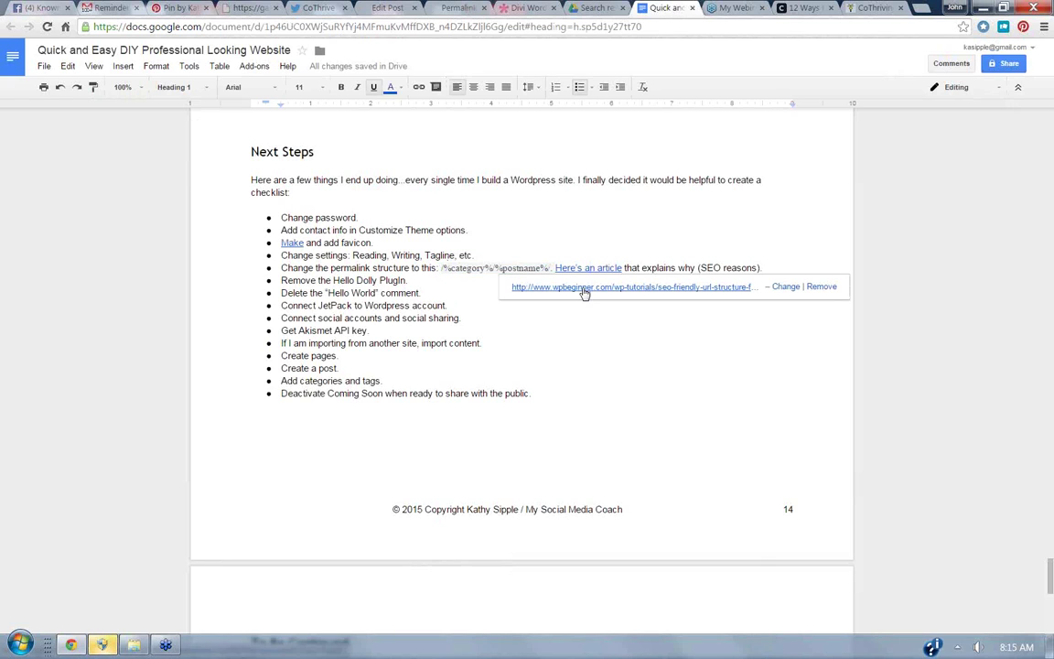
click(584, 291)
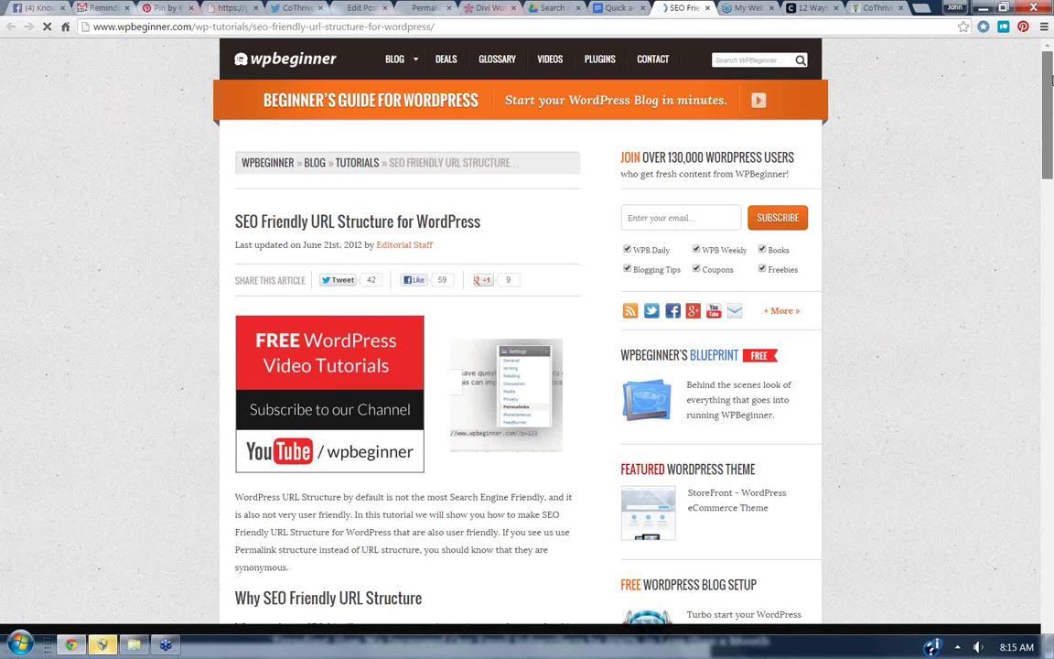
Confirm the article recommends /%category%/%postname%/, then re-save the WordPress permalink settings.
scroll(1051, 81, down, 1)
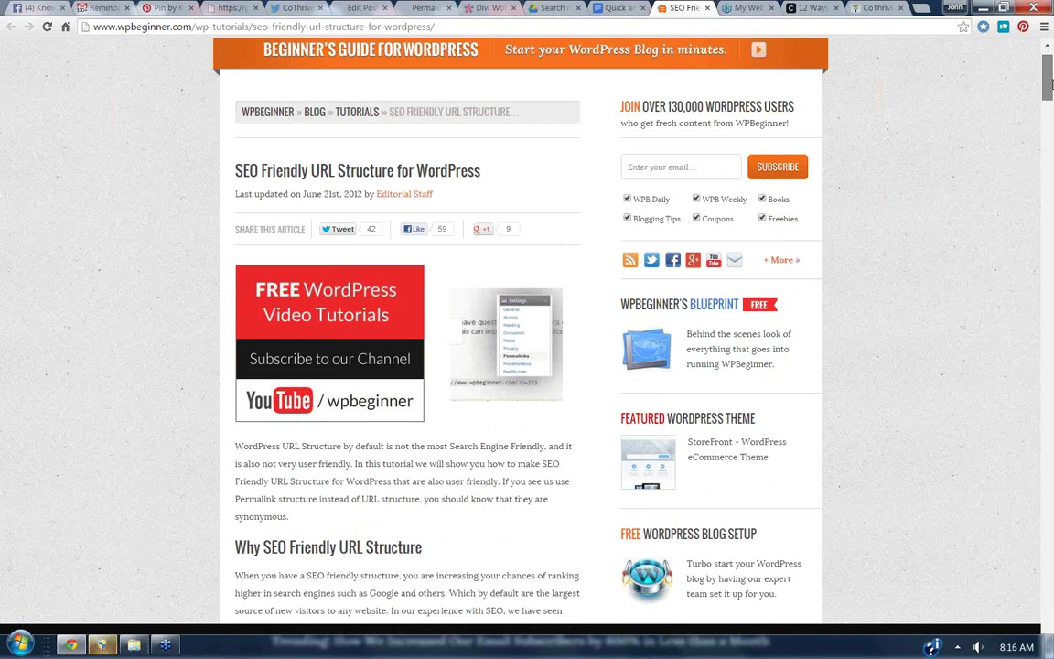
drag(1051, 87, 1051, 132)
scroll(840, 237, down, 1)
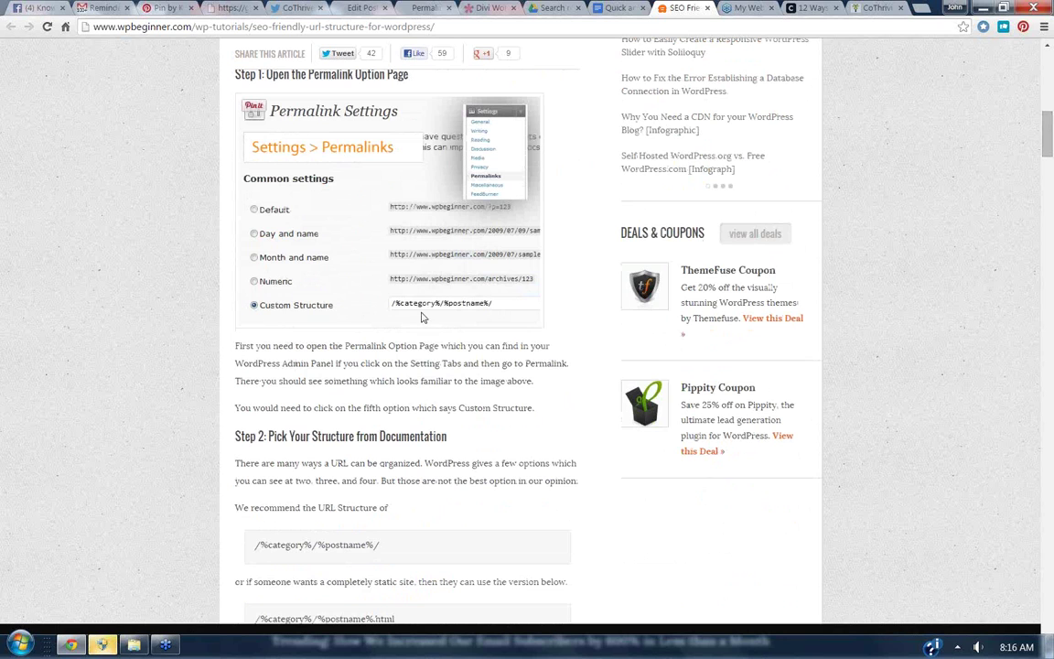
key(F5)
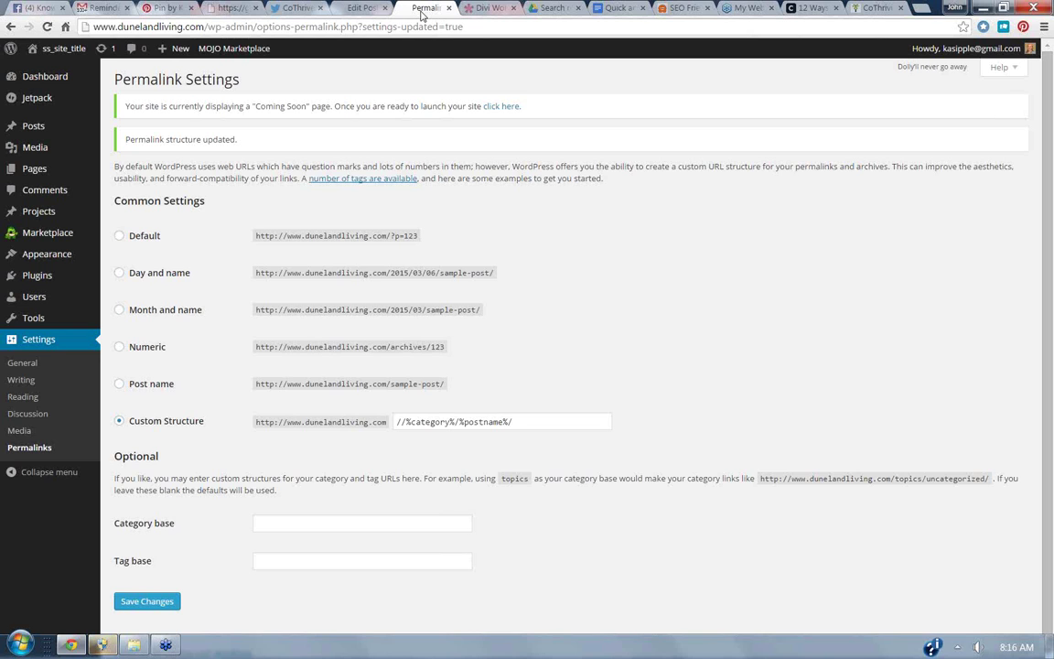
click(424, 8)
click(148, 602)
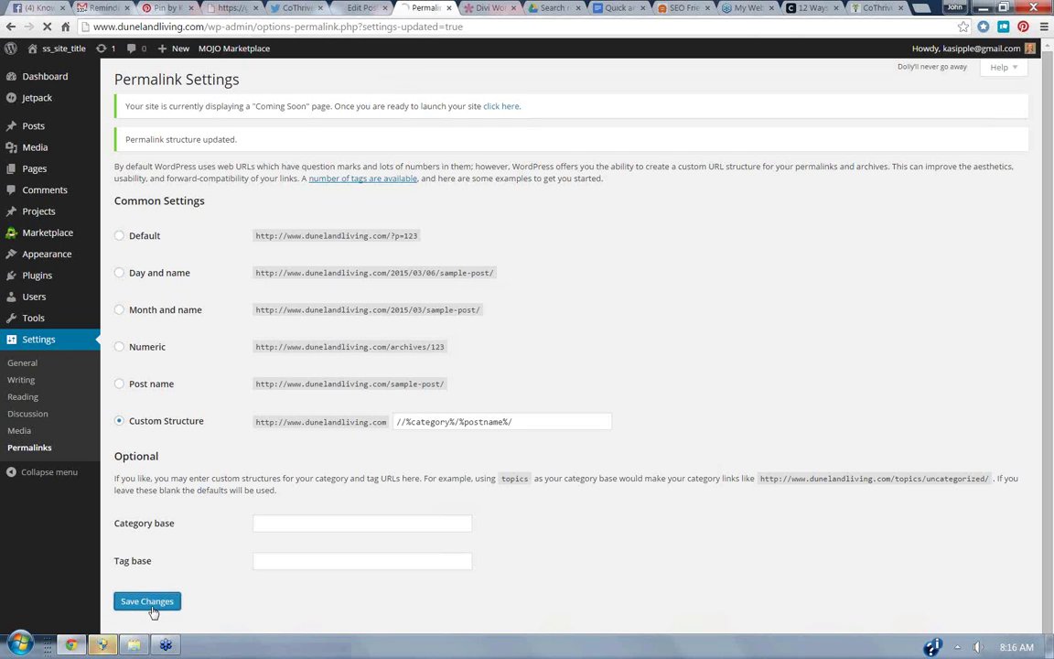
Trash the old Duneland Living Launches sample post and start a blank new post.
click(41, 129)
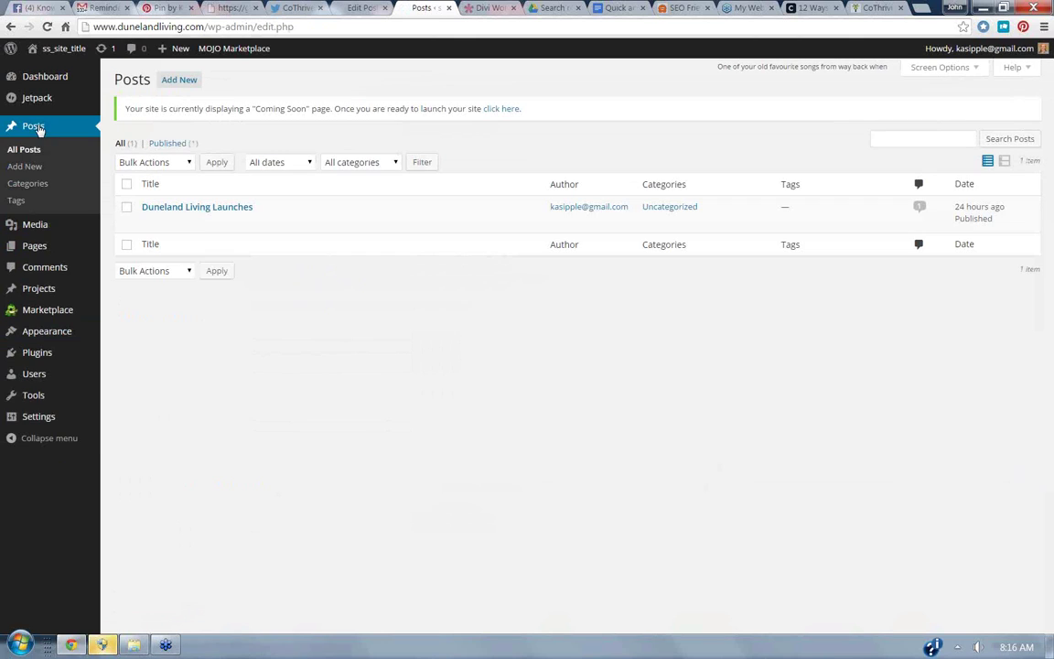
click(148, 223)
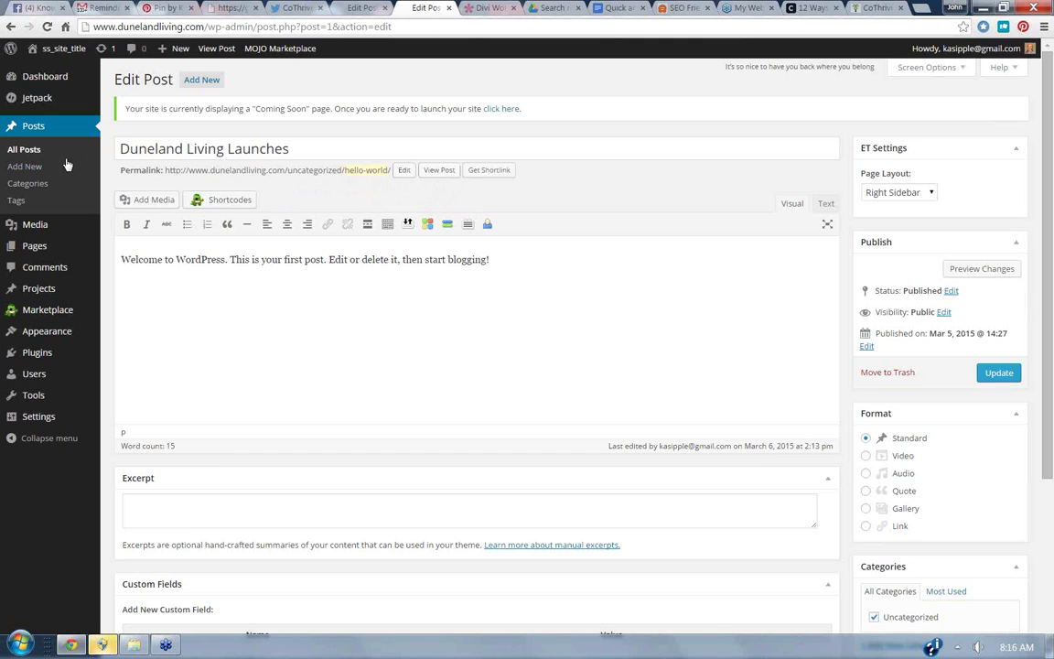
click(32, 152)
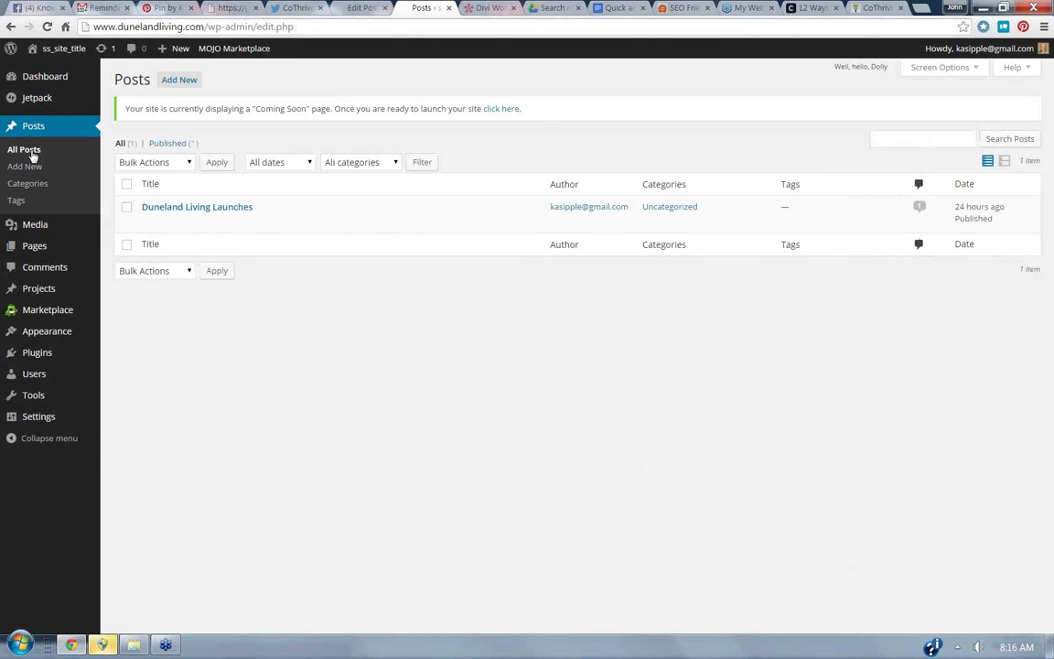
click(220, 223)
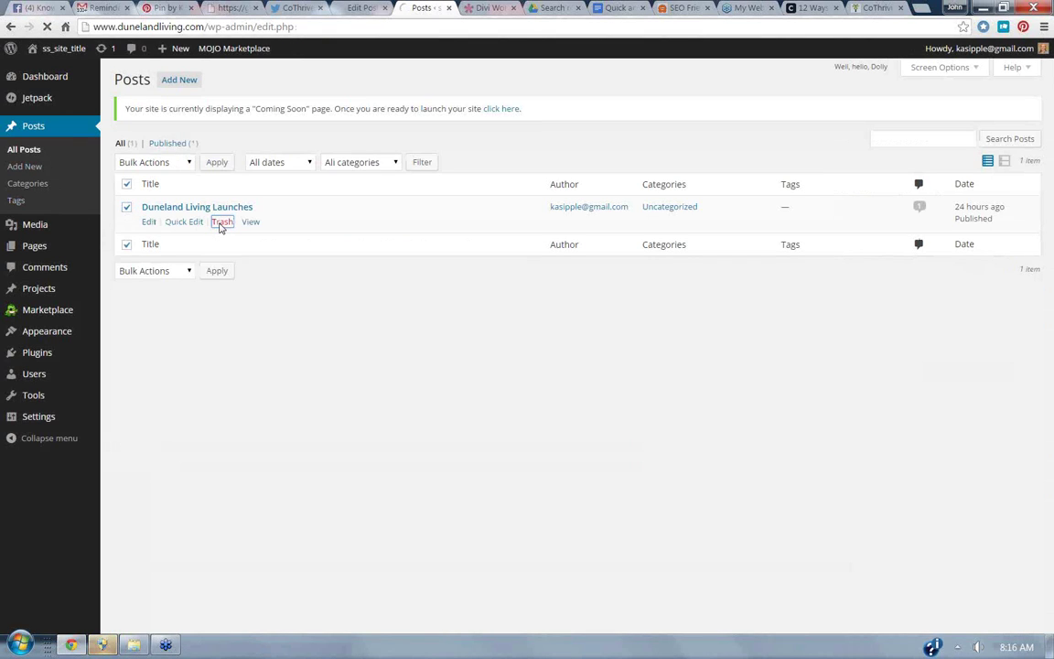
click(41, 170)
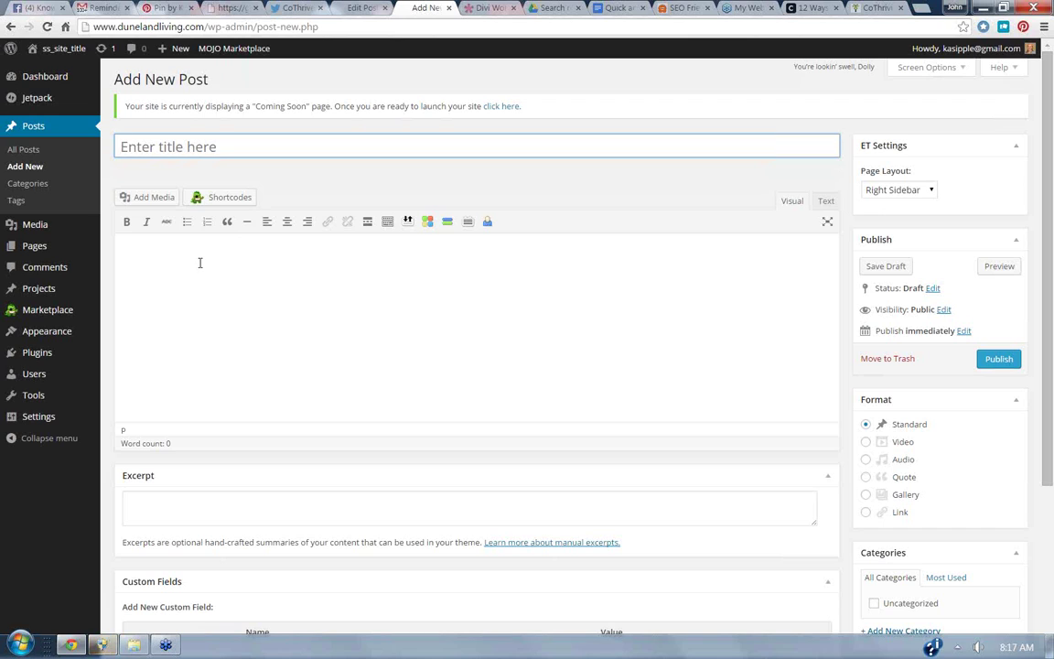
Title the post 'Duneland Living Launches' with body 'This is a sample post. We'll be doing lots more great work here soon.'.
click(169, 149)
text(D)
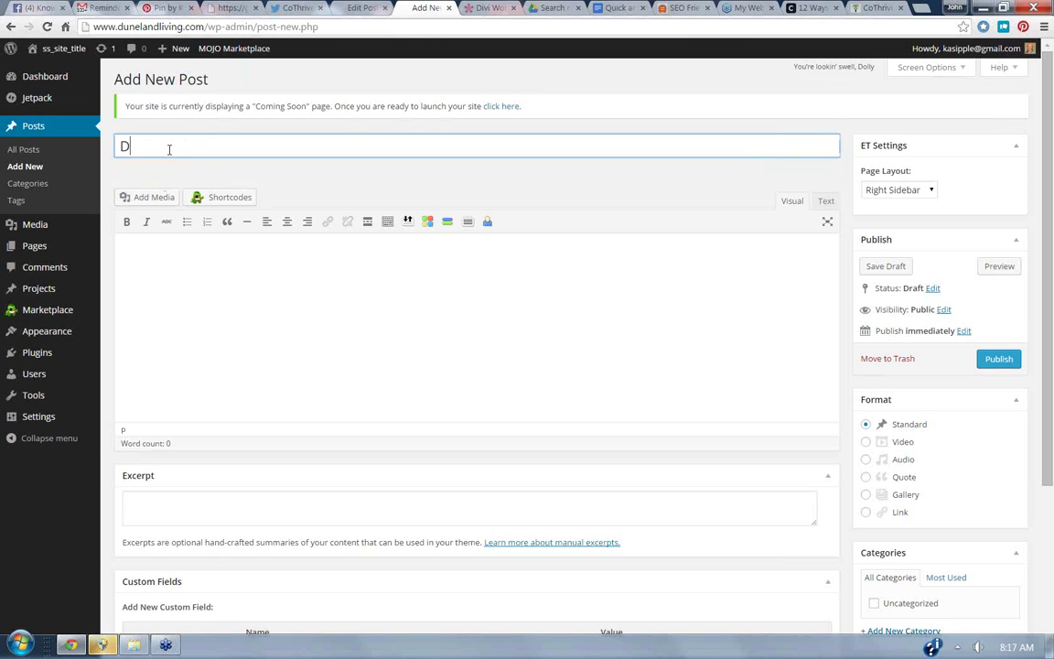
text(uneland Living )
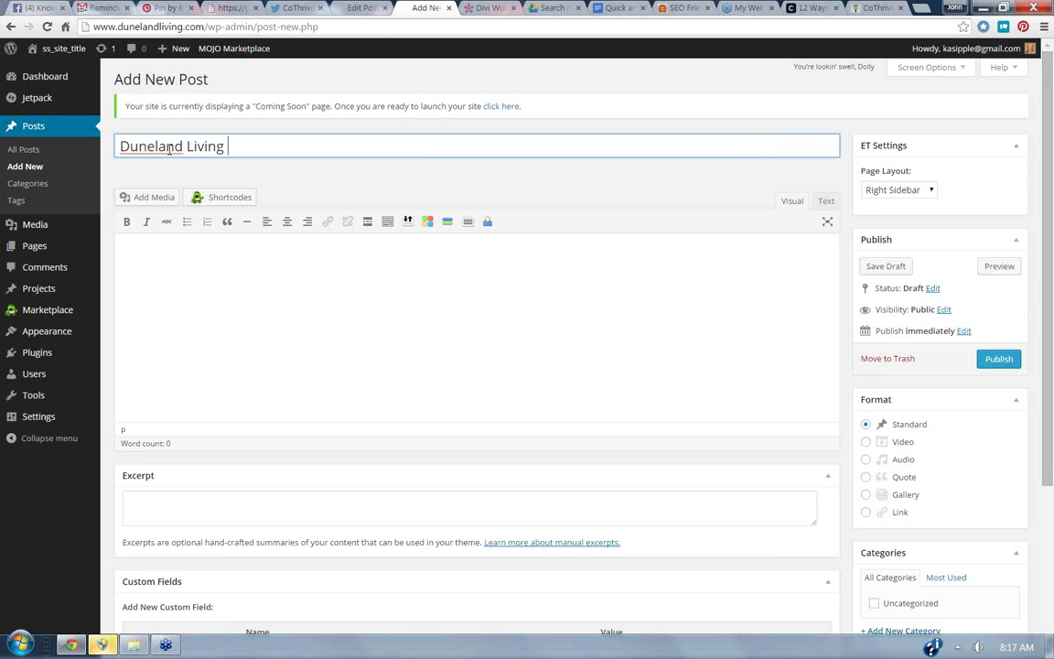
text(Launches)
click(219, 282)
text(This )
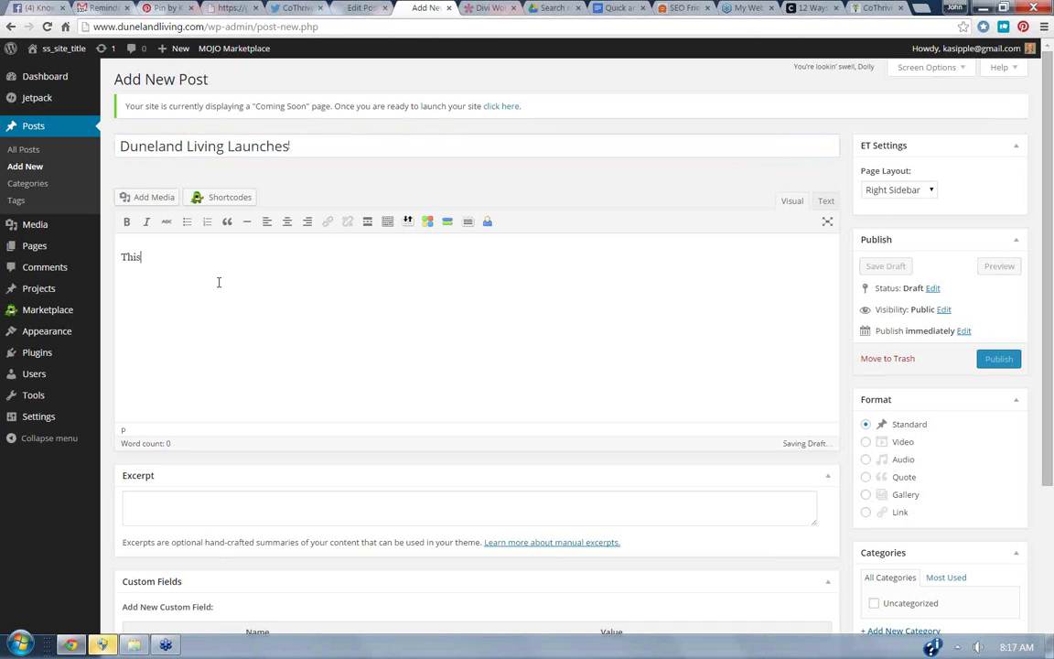
text(is a sample)
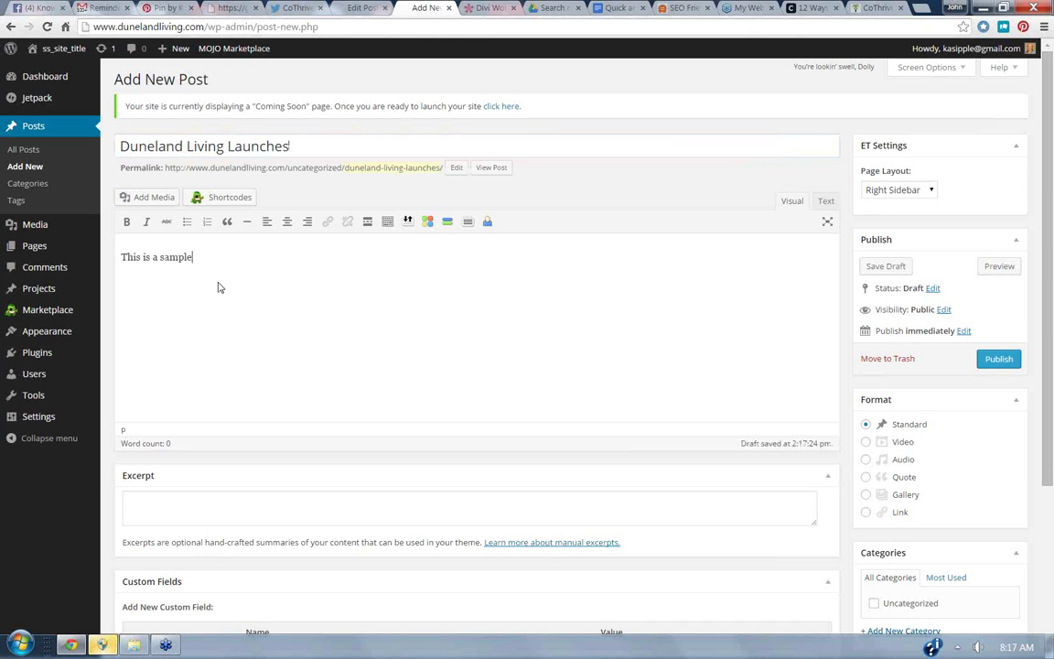
text( post. We'll be doing lots more great work here soon.)
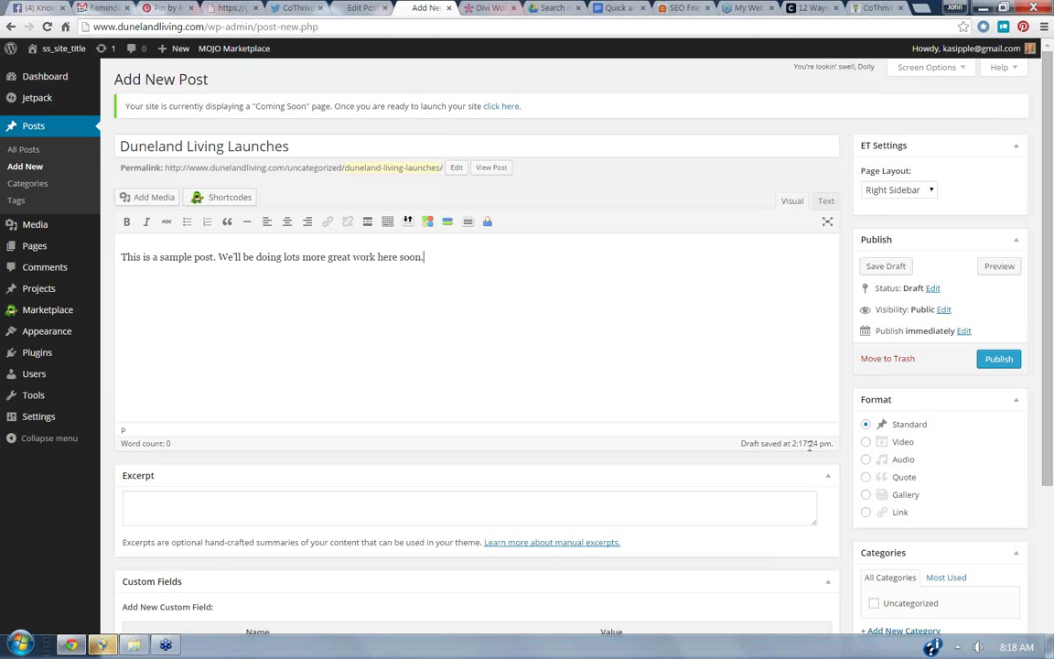
drag(1052, 441, 1051, 478)
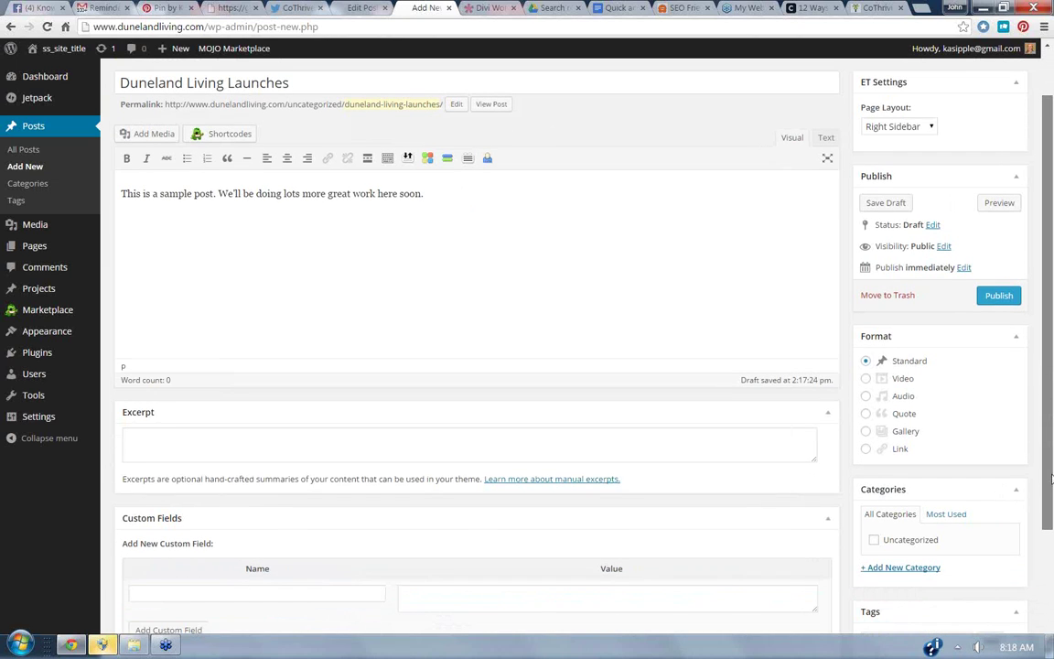
Create a new 'Restaurant Reviews' category for the post.
click(930, 569)
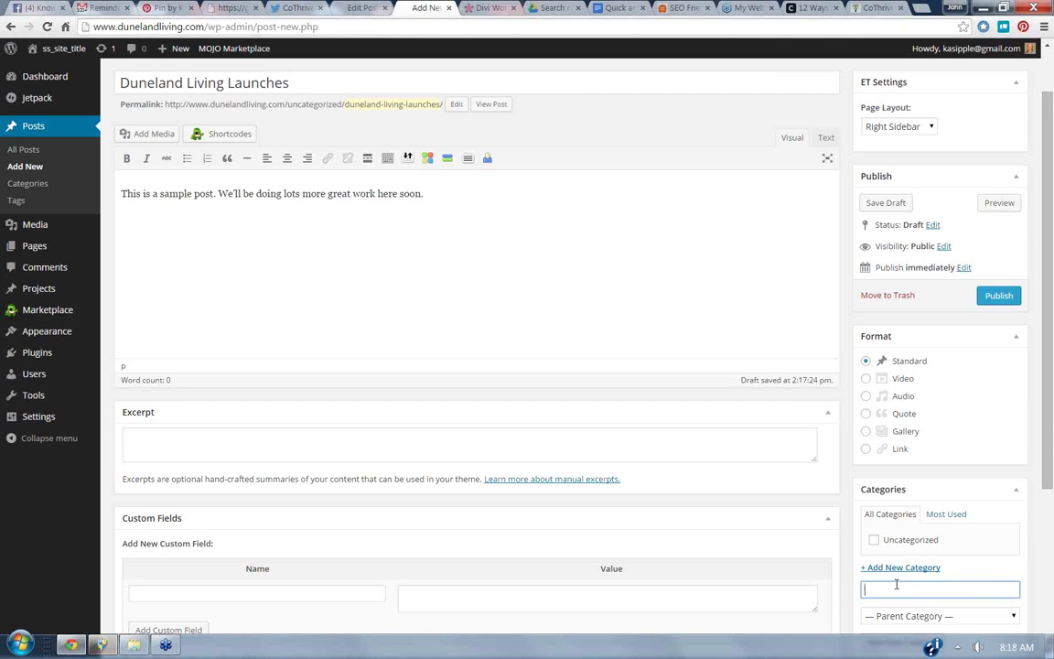
text(Restaurant )
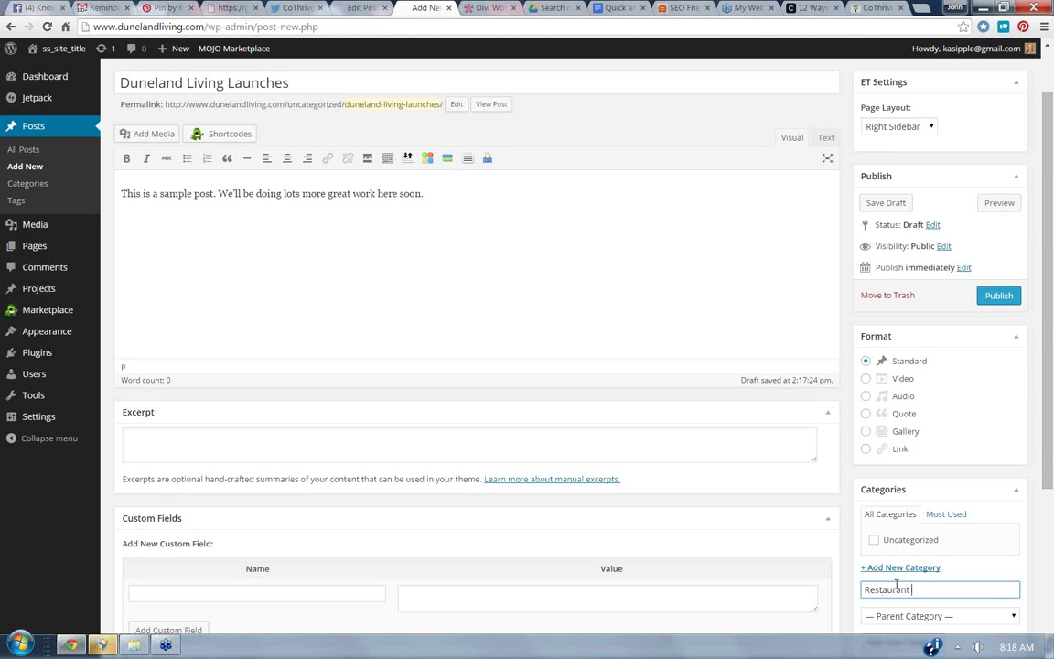
text(Reviews)
drag(1050, 444, 1050, 490)
click(931, 576)
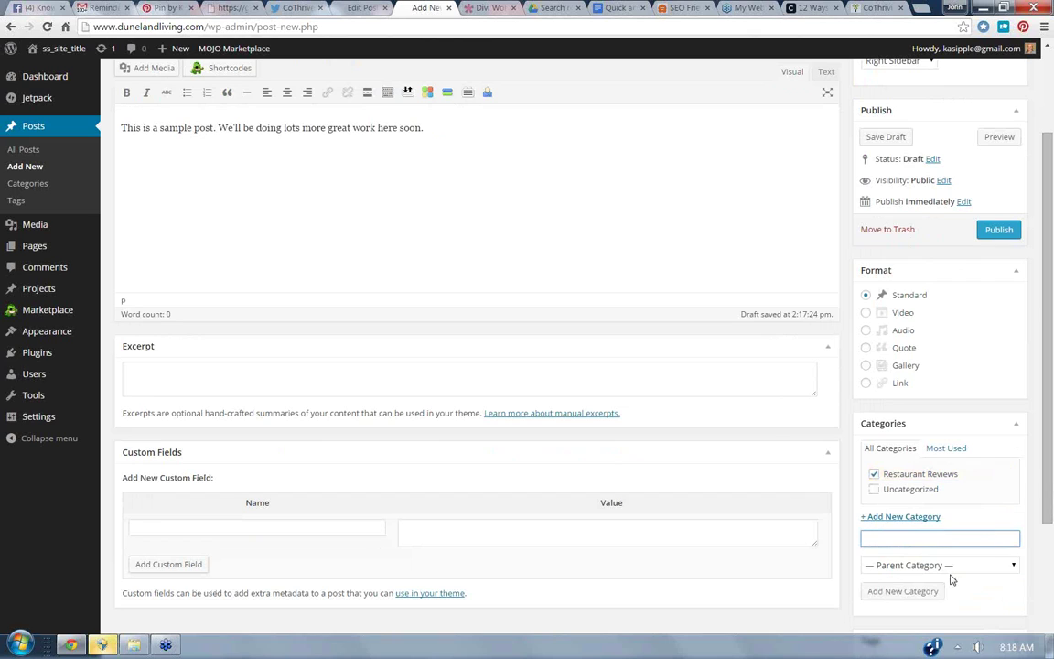
click(746, 153)
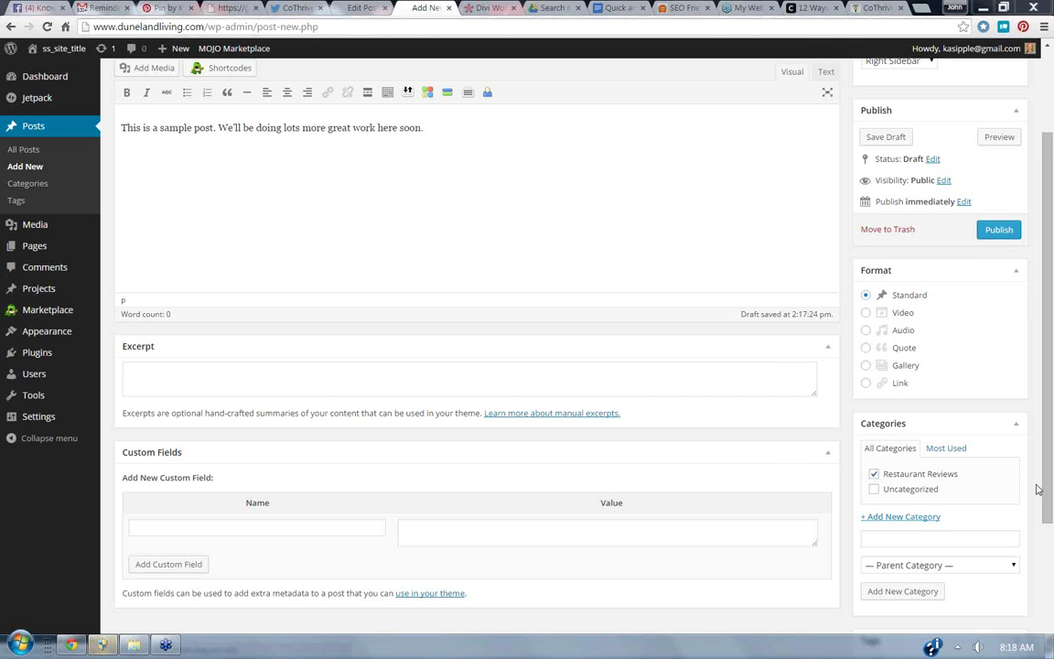
drag(1047, 489, 1043, 590)
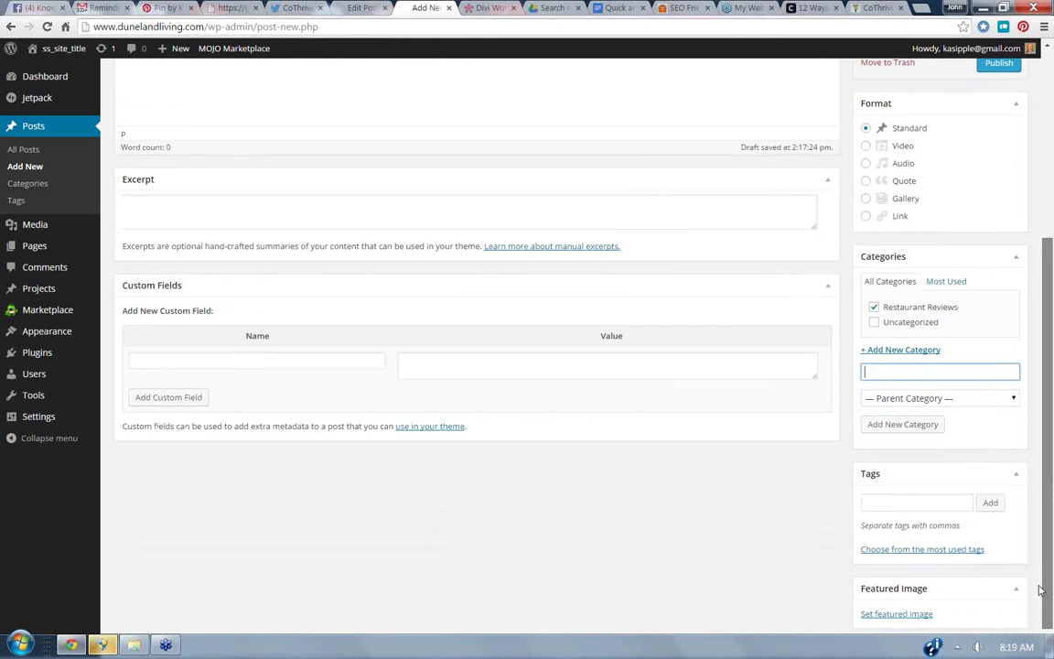
Add 'Third Coast Spice Cafe' as a post tag.
click(894, 502)
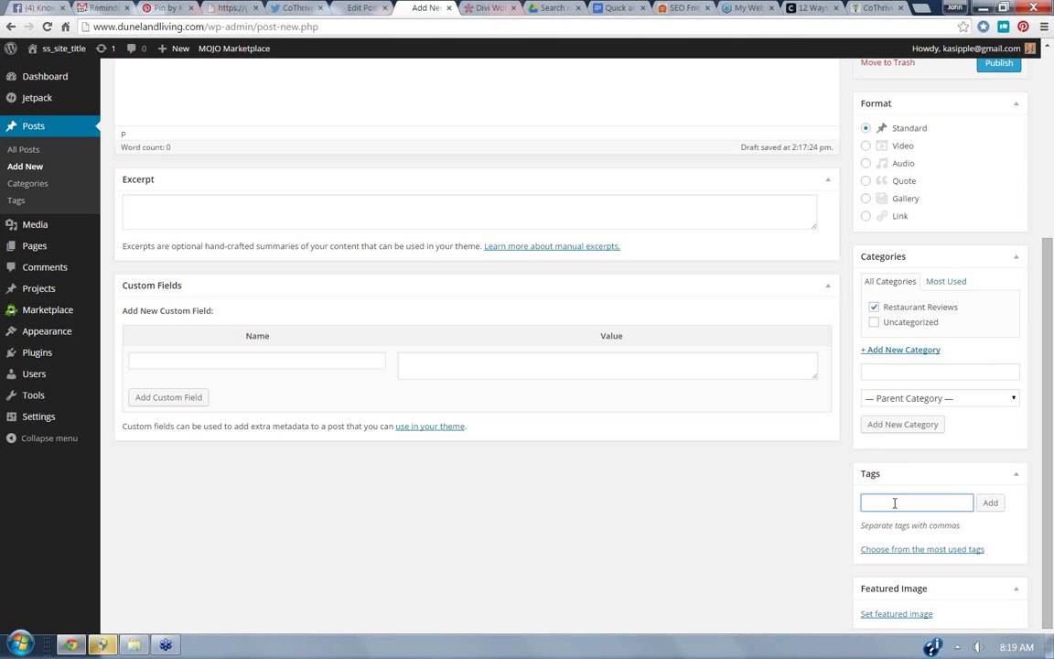
text(Third Coast )
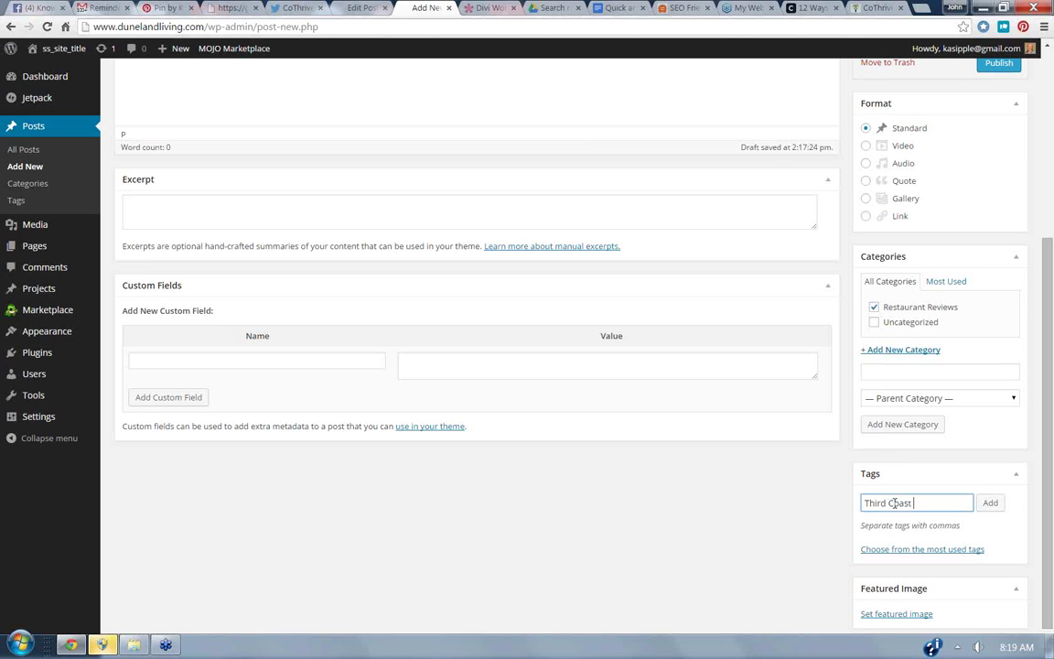
text(Spice Cafe)
click(990, 502)
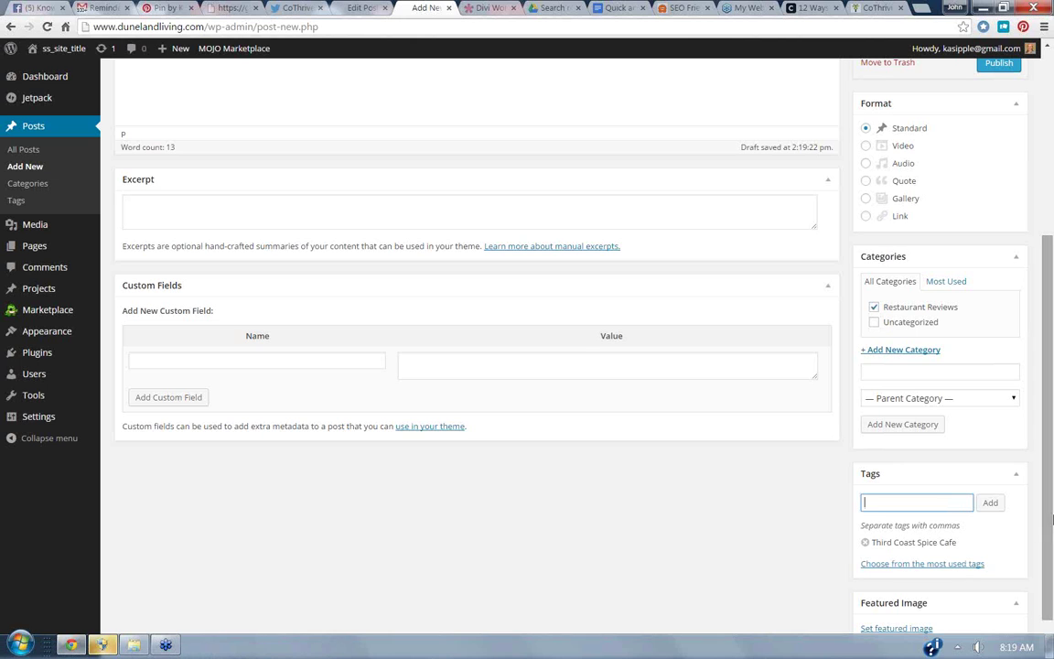
Change the title to 'Duneland Living Visits Third Coast Spice Cafe'.
scroll(1050, 475, up, 3)
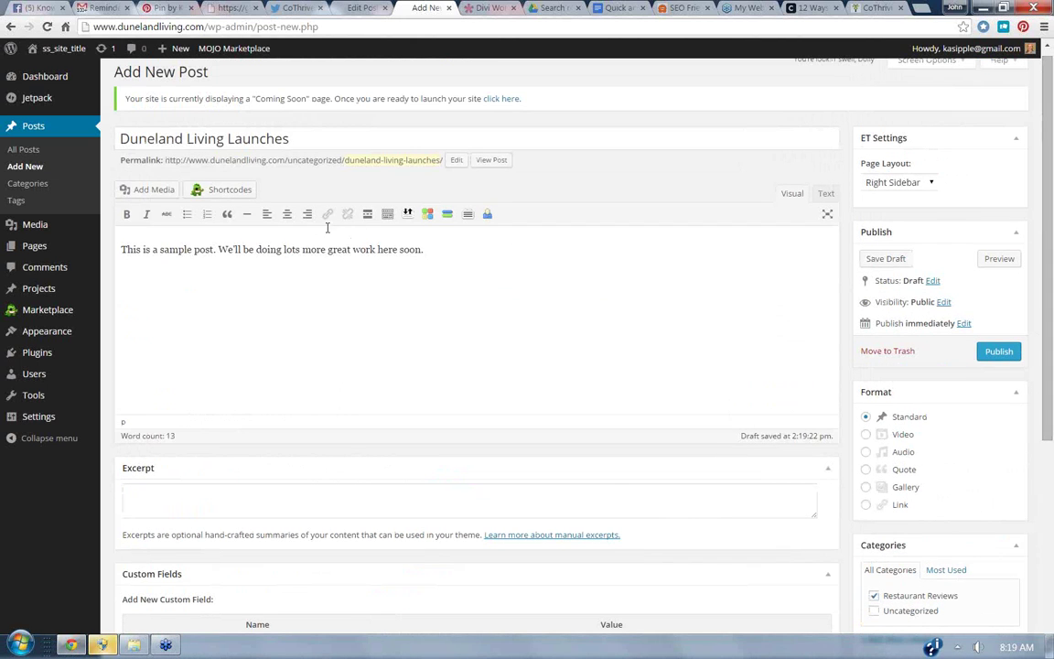
double_click(232, 140)
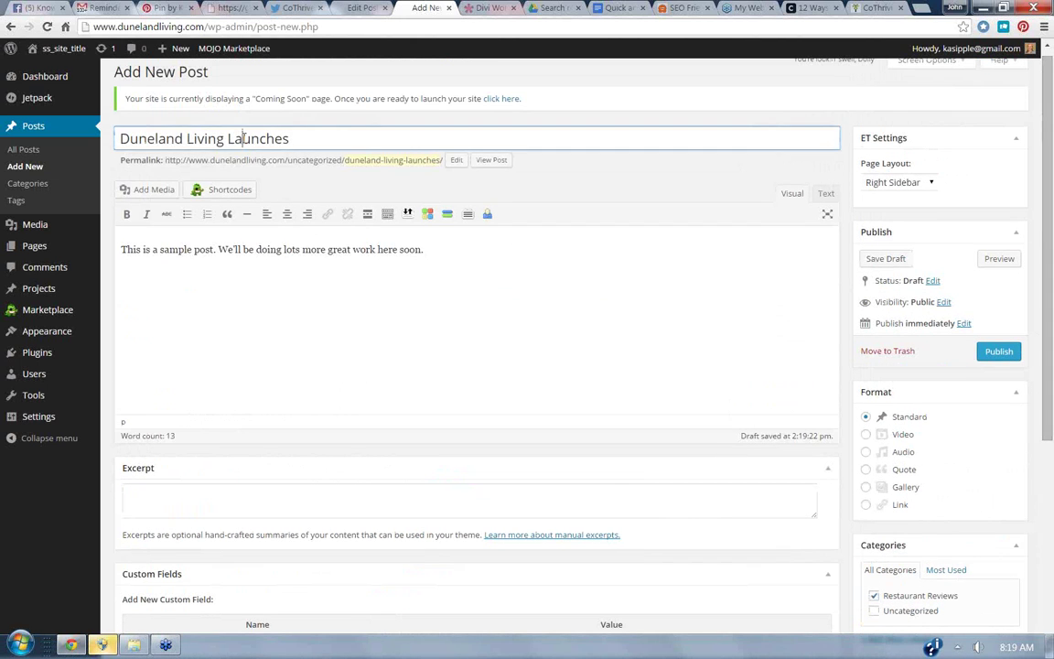
text(Visits Third)
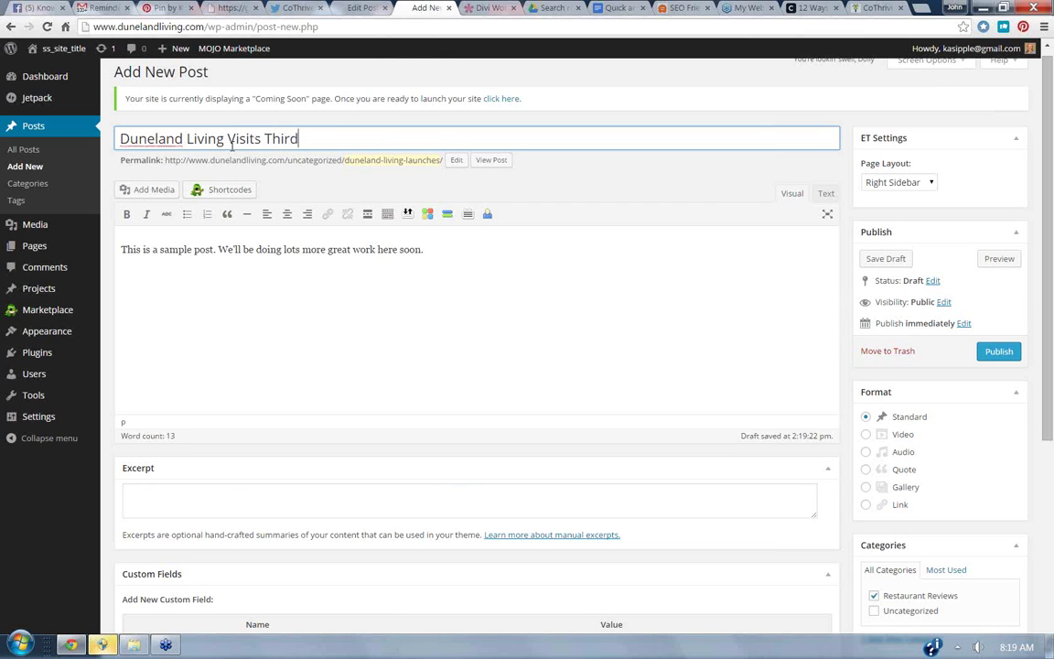
text( Coast Spice Cafe)
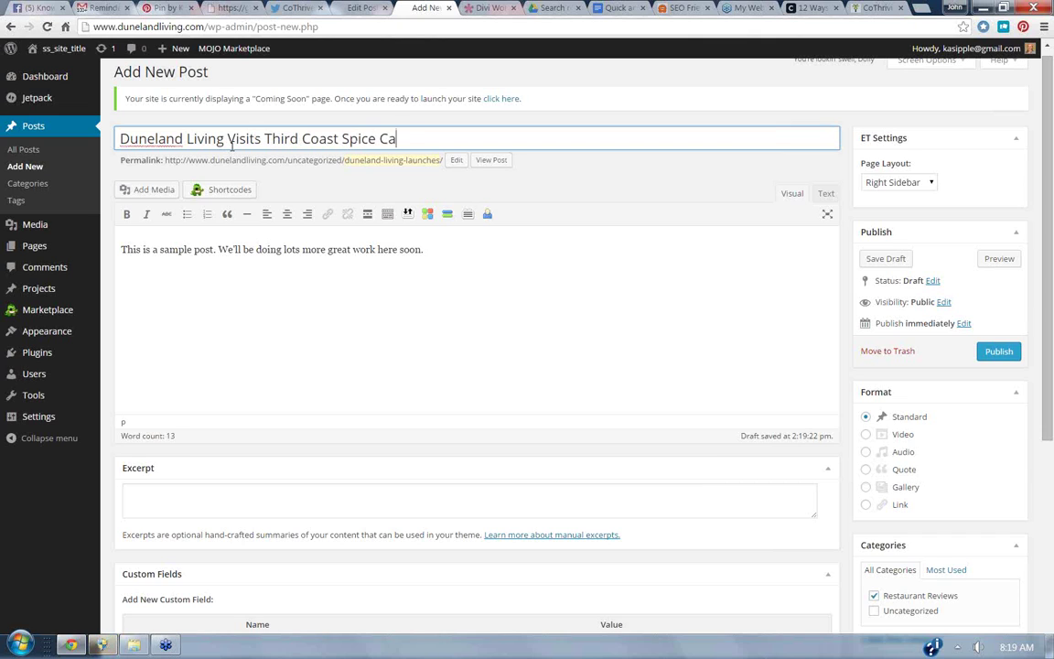
Replace the body text with 'We recommend the omelets!'.
double_click(128, 250)
key(ctrl+a)
key(BackSpace)
text(We recommend )
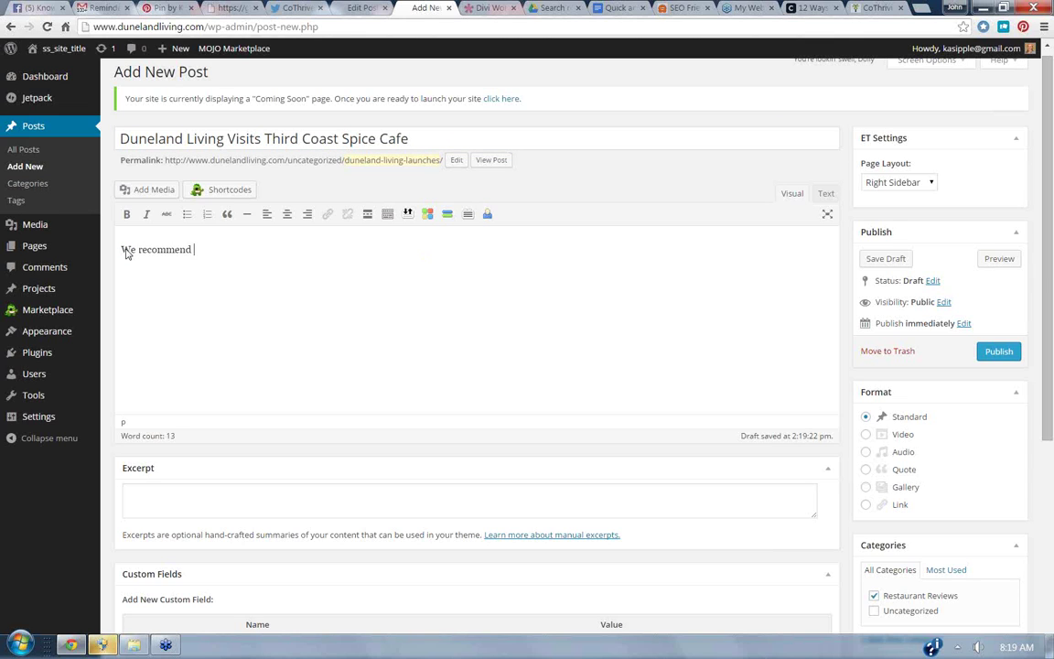
text(the omelets!)
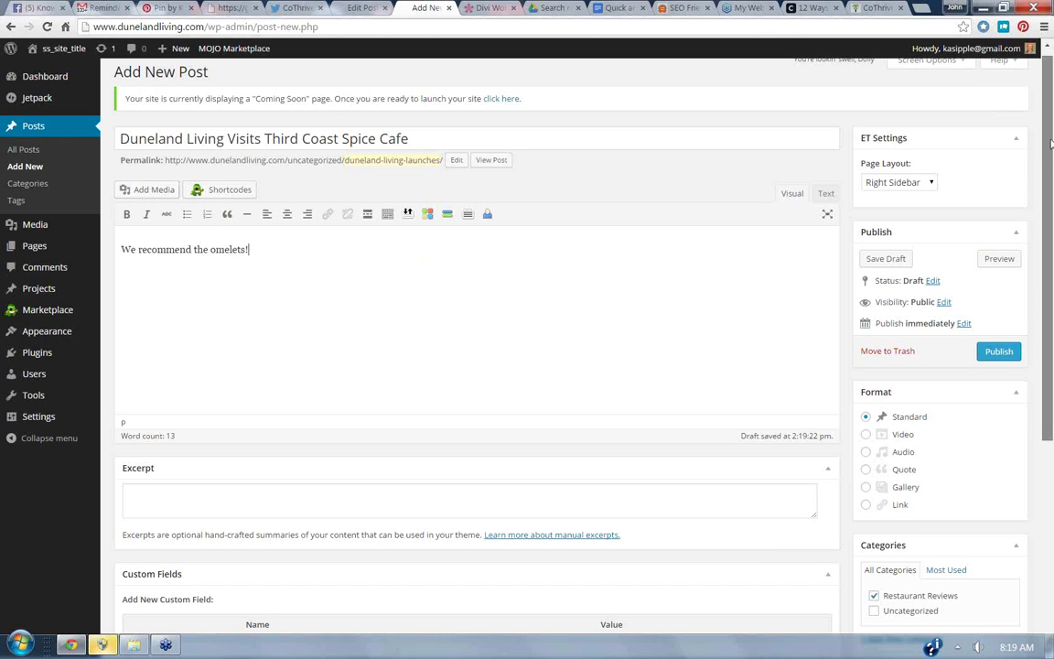
scroll(1044, 171, down, 2)
drag(1044, 172, 988, 337)
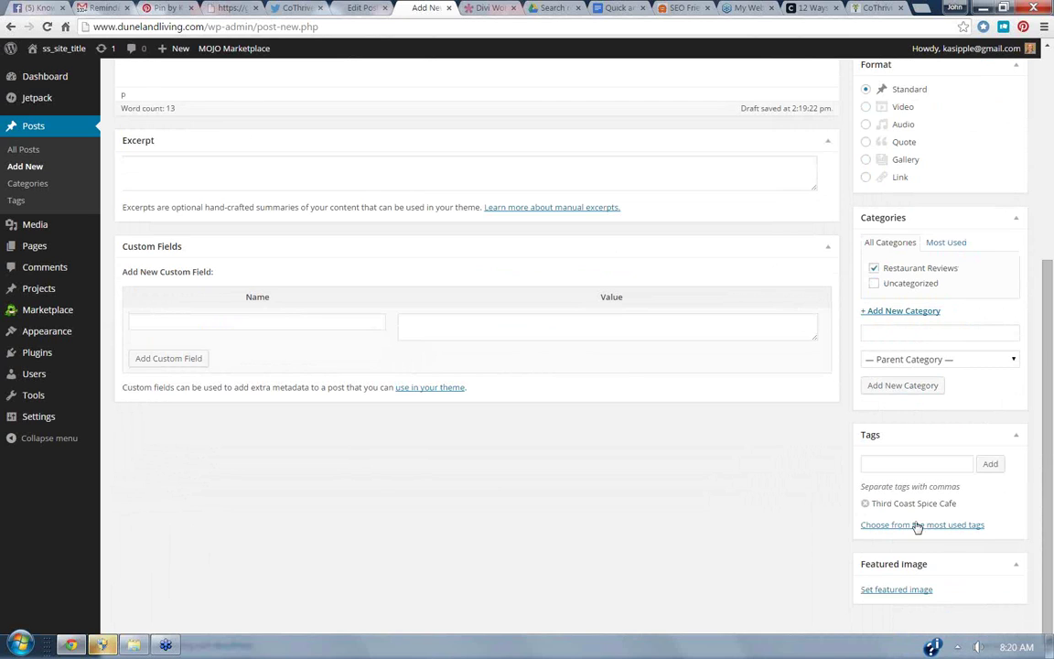
click(894, 462)
text(Omel)
key(BackSpace)
key(BackSpace)
key(BackSpace)
key(BackSpace)
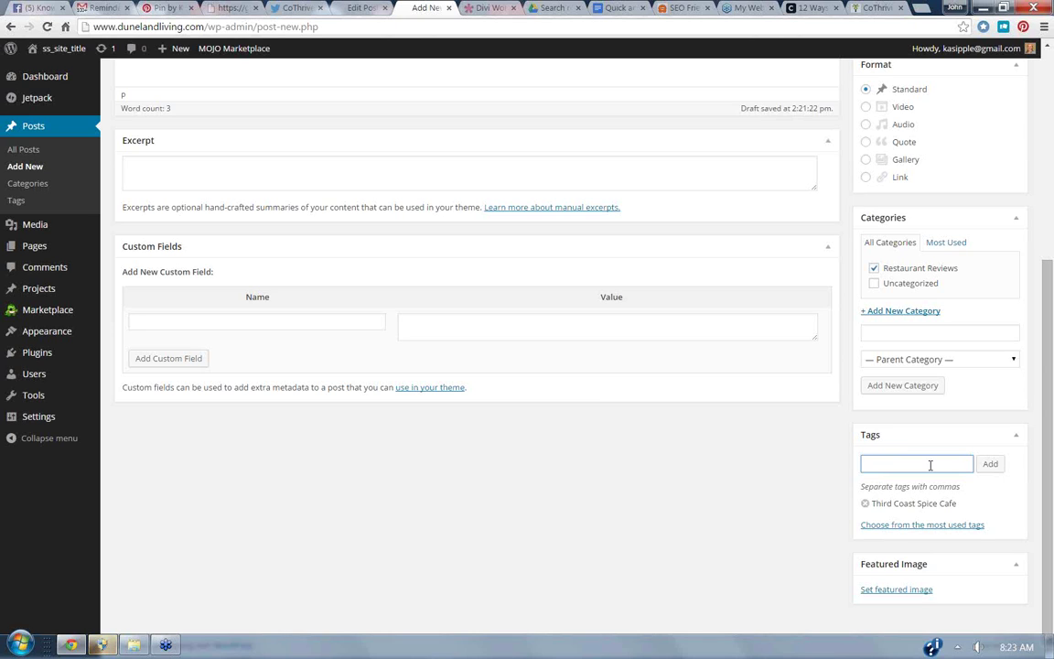
scroll(1030, 425, up, 1)
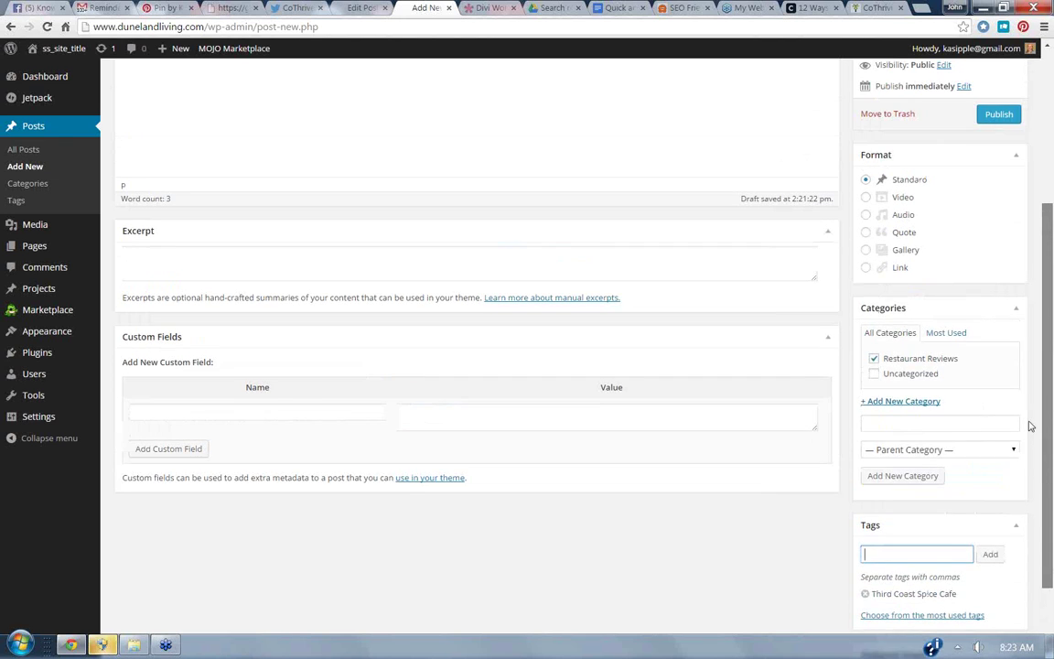
scroll(1030, 425, up, 2)
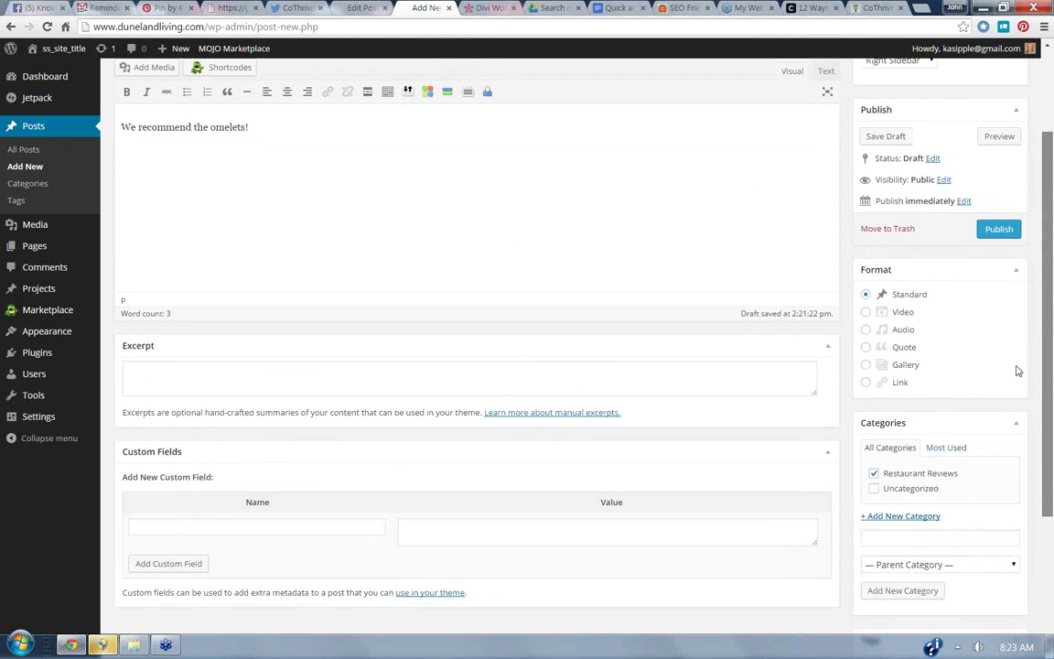
scroll(1017, 358, up, 1)
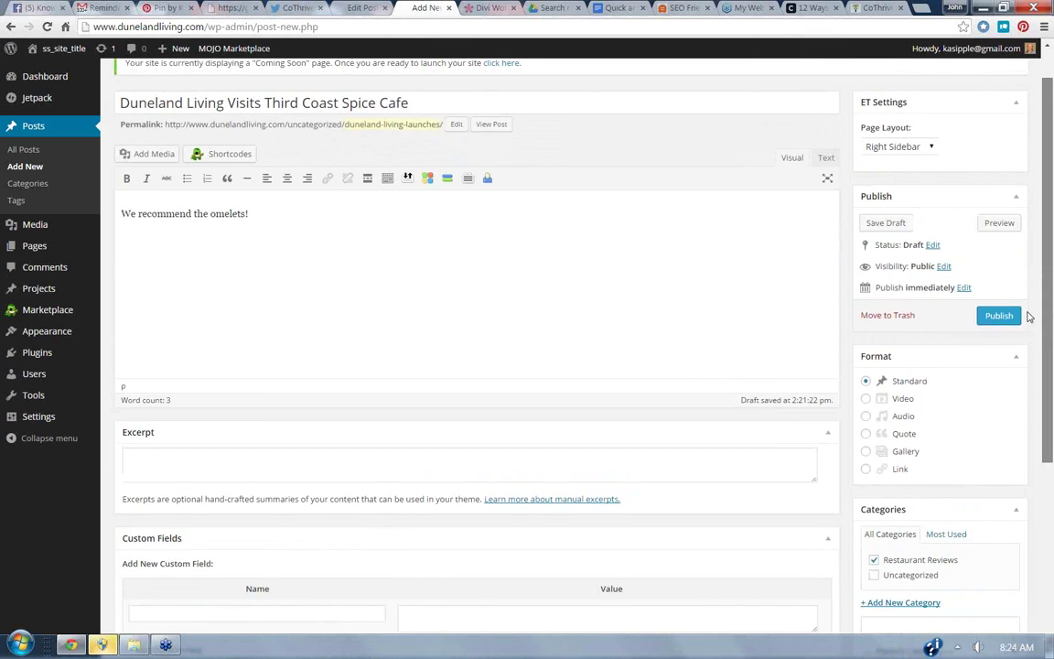
scroll(1028, 310, up, 1)
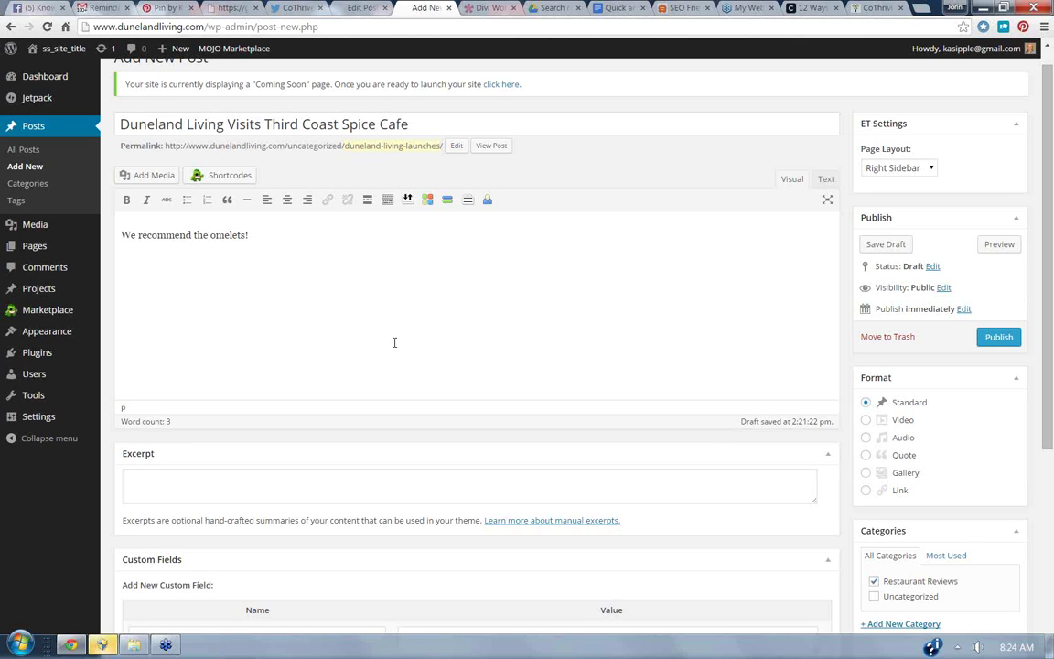
click(124, 234)
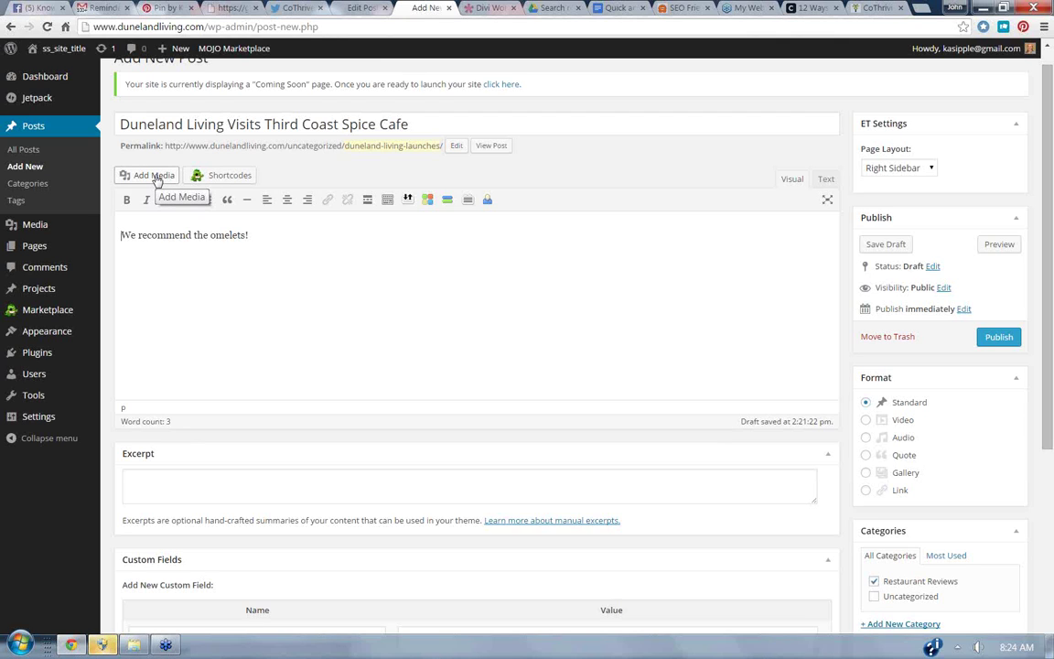
Search for 'third coast spice' and open the thirdcoastspice.com website.
click(922, 9)
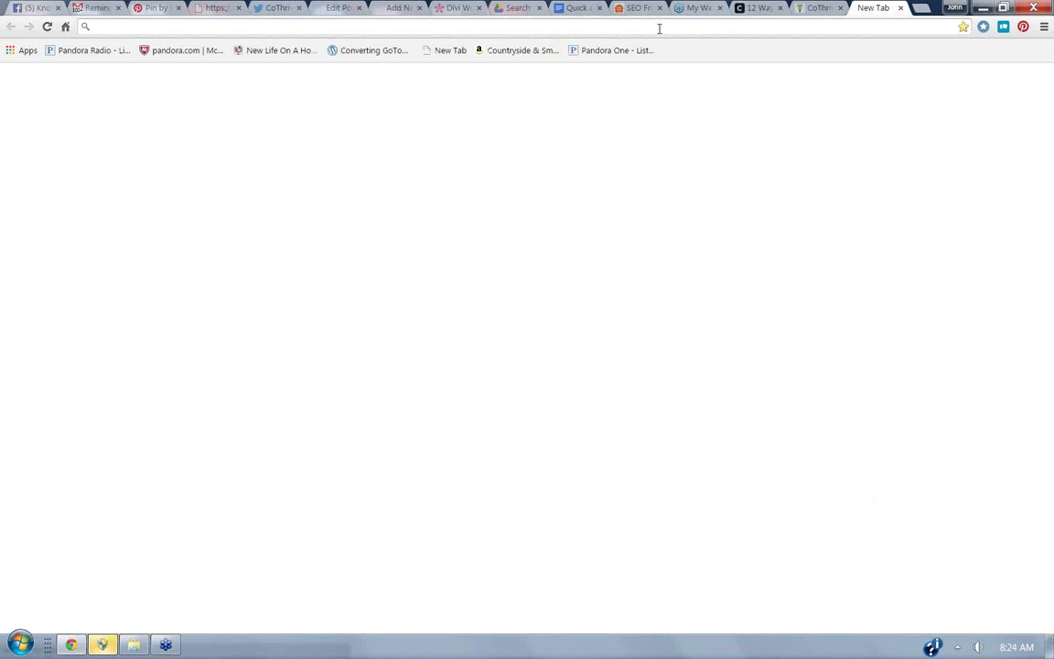
text(third)
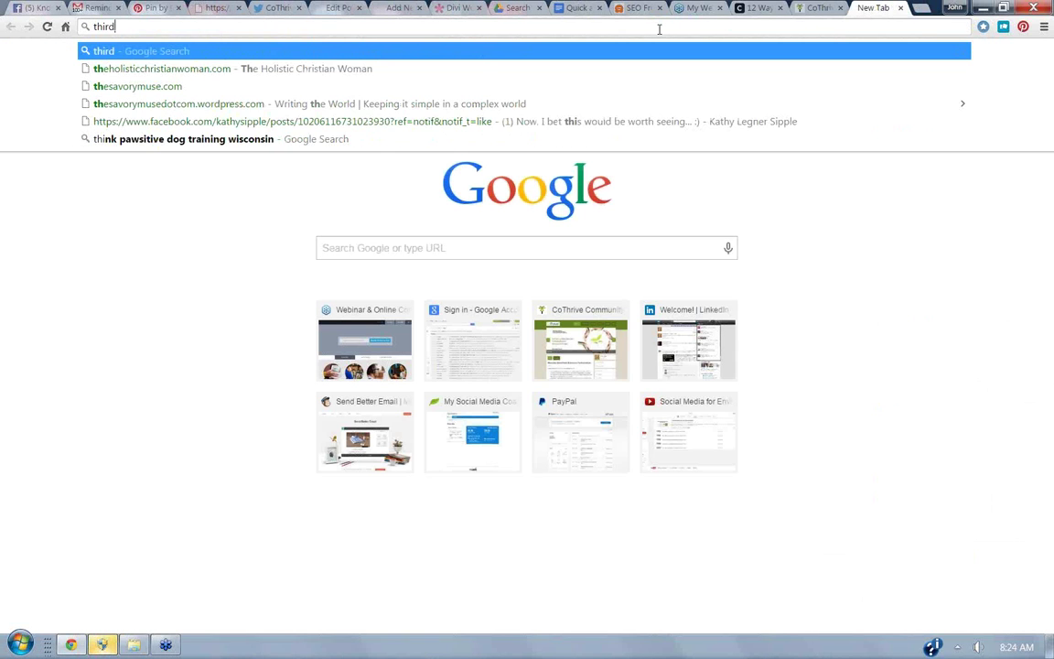
text( coast spice)
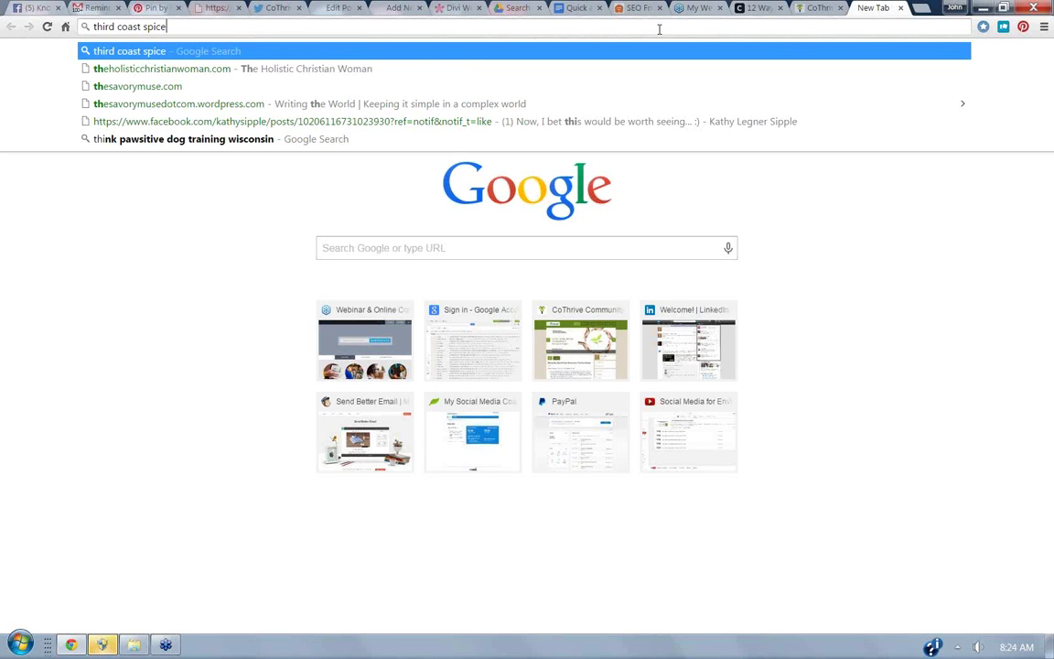
key(Return)
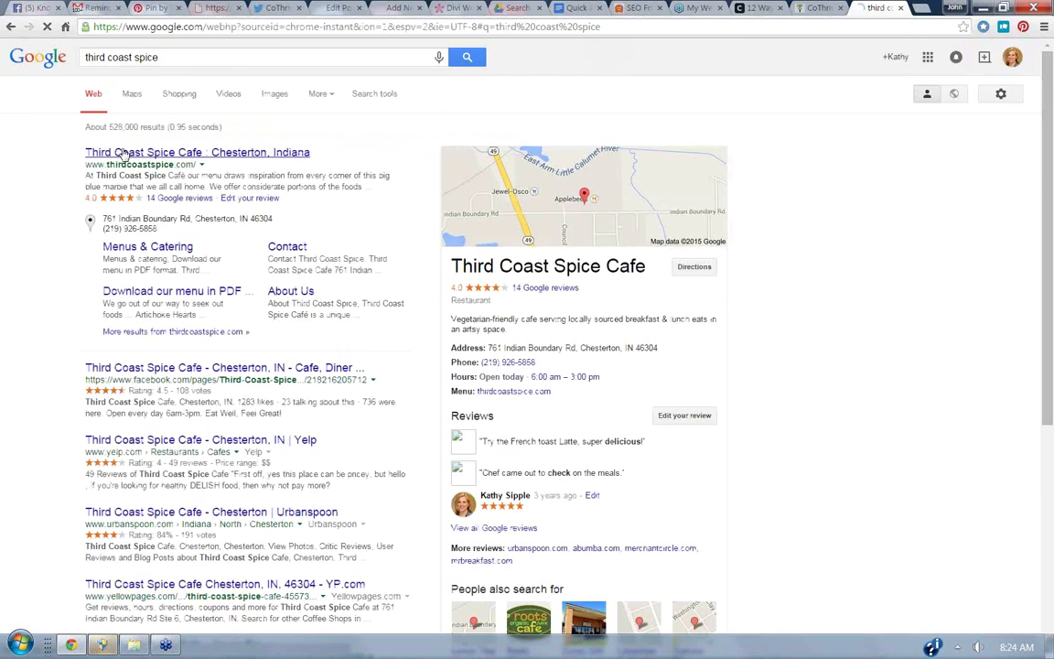
click(121, 153)
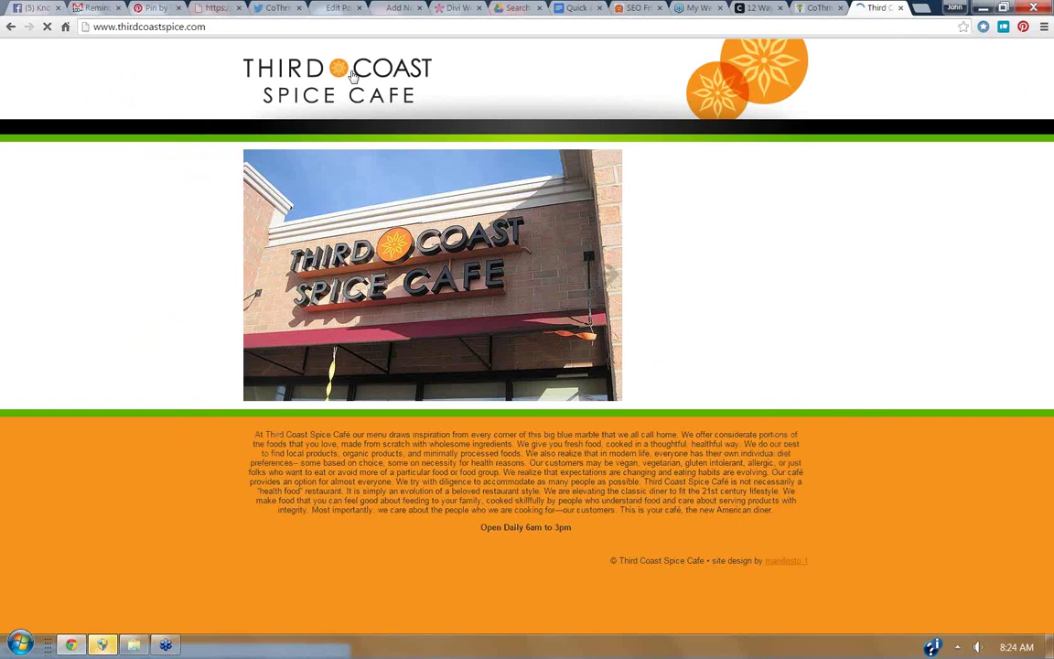
Save the cafe's logo image to the Desktop as '3rd Coast Spice'.
right_click(352, 75)
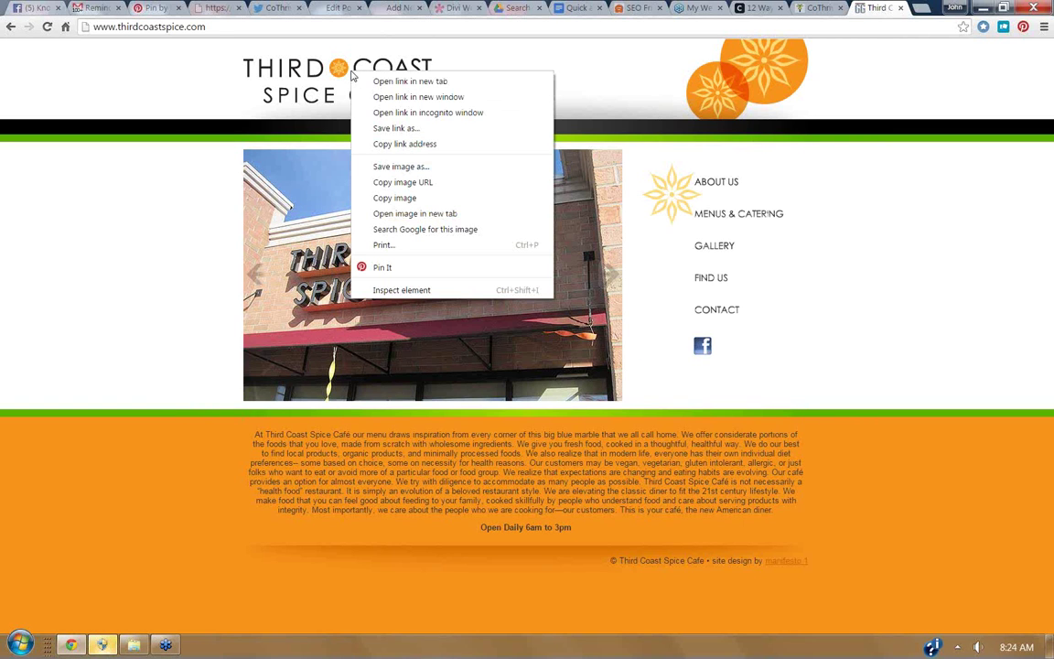
click(392, 168)
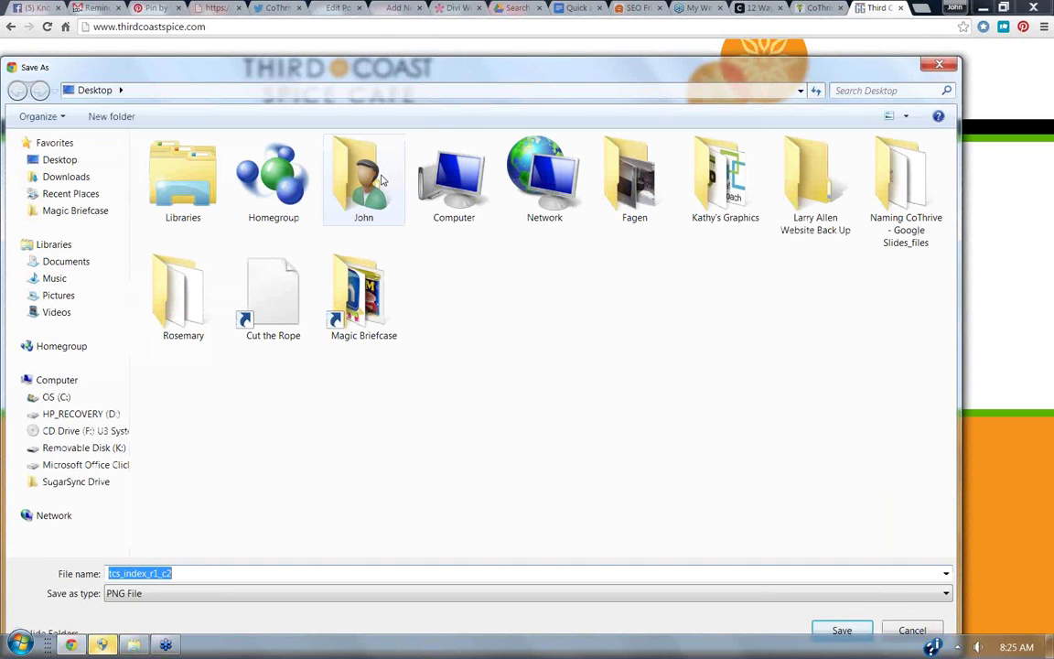
text(3)
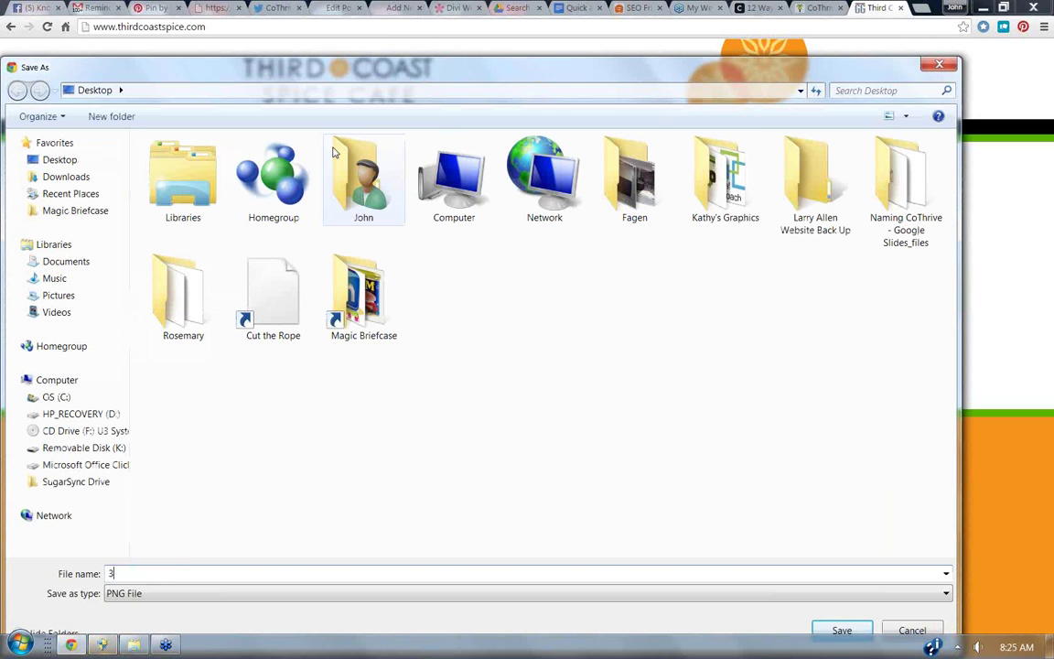
text(rd Coast Spice)
key(Return)
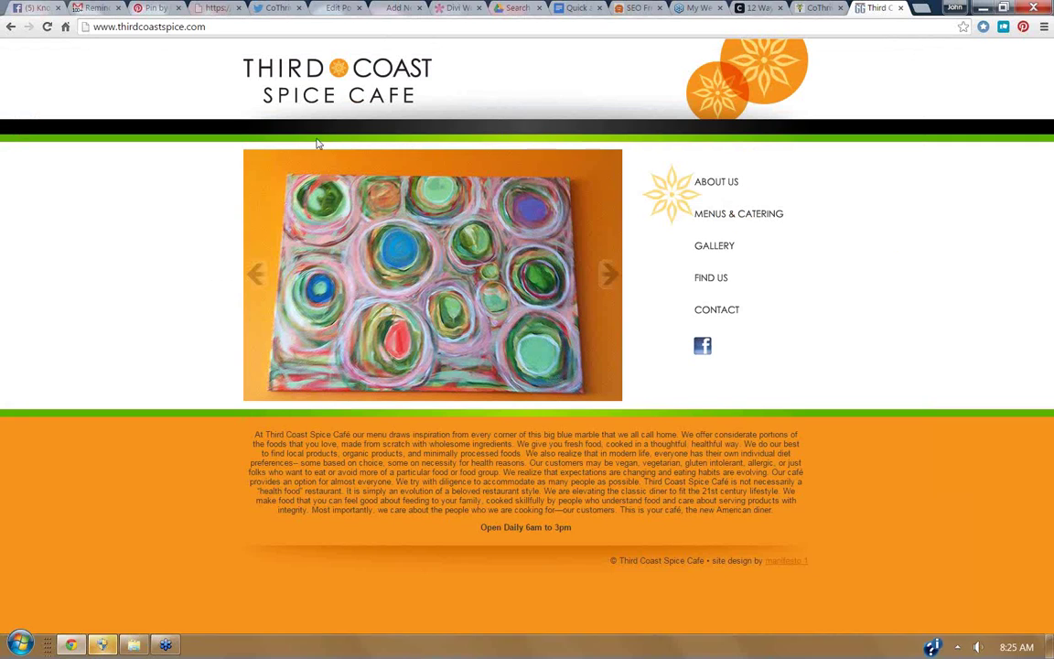
Upload '3rd Coast Spice.png' to the Media Library from the new post's Add Media.
click(814, 7)
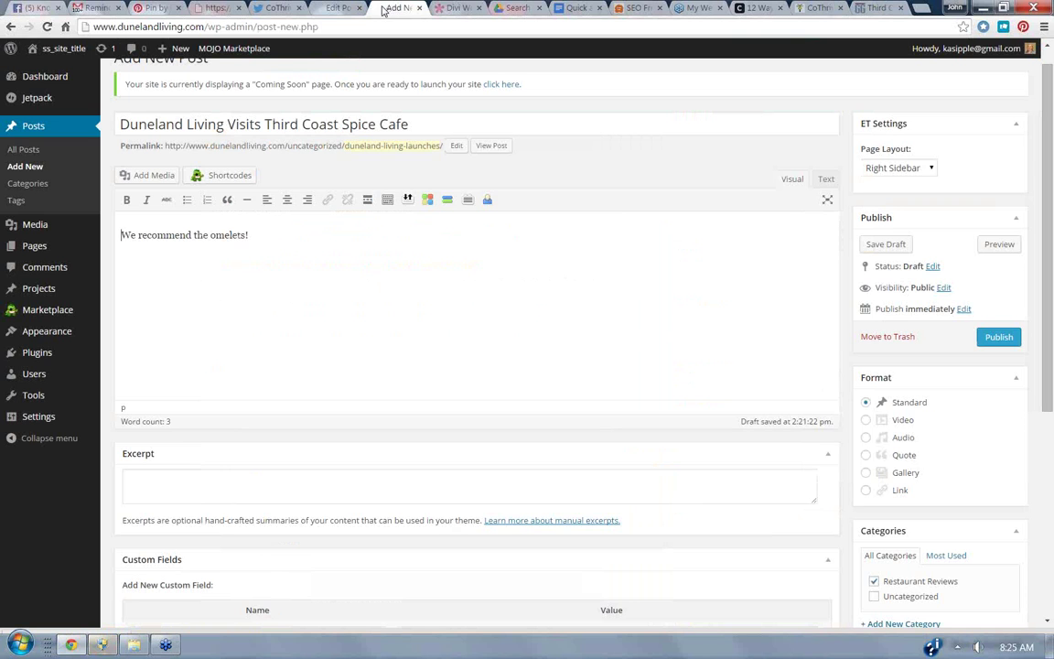
click(410, 11)
click(152, 182)
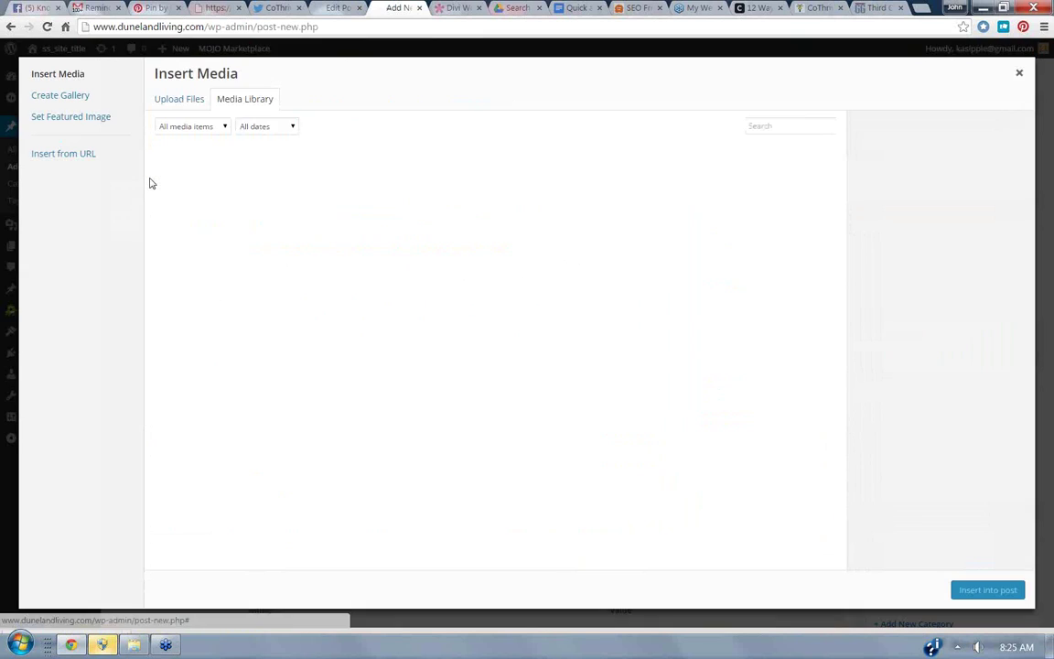
click(192, 107)
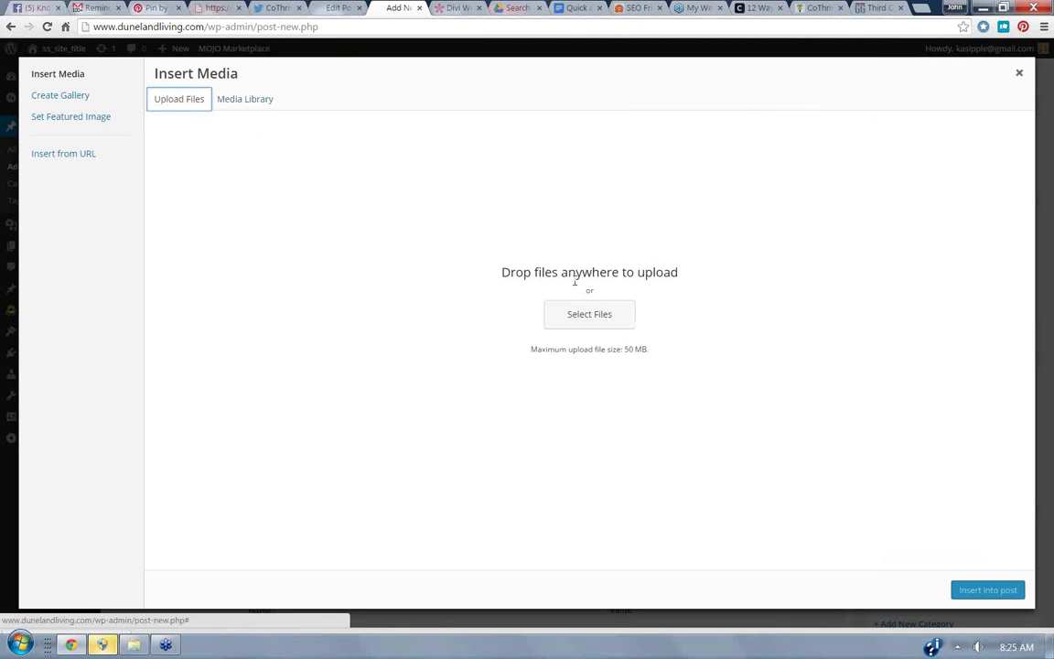
click(553, 324)
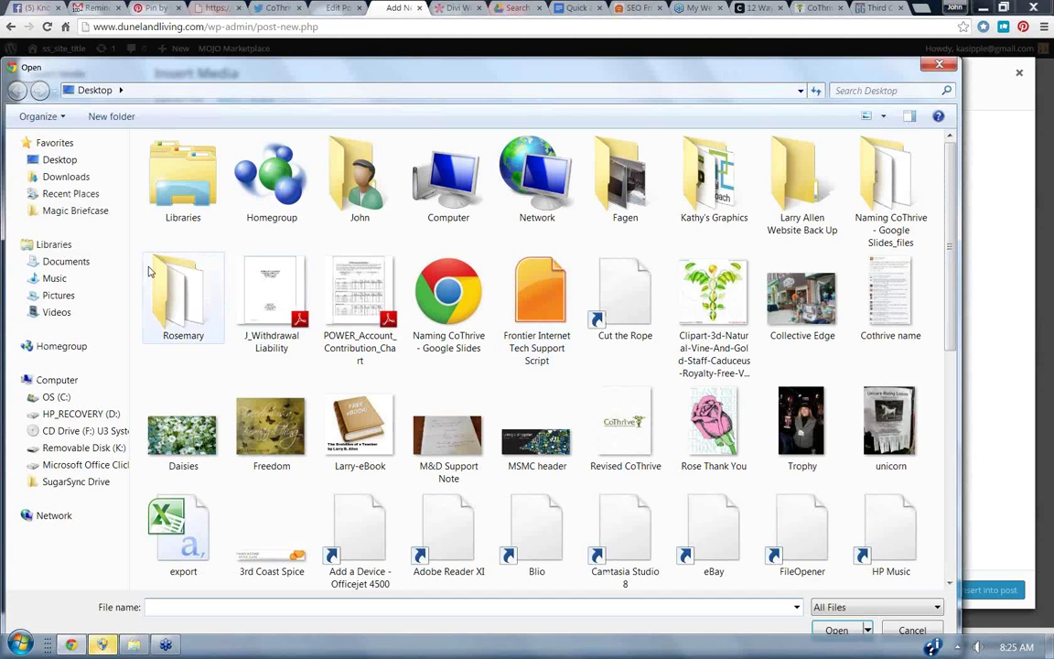
click(214, 607)
text(3)
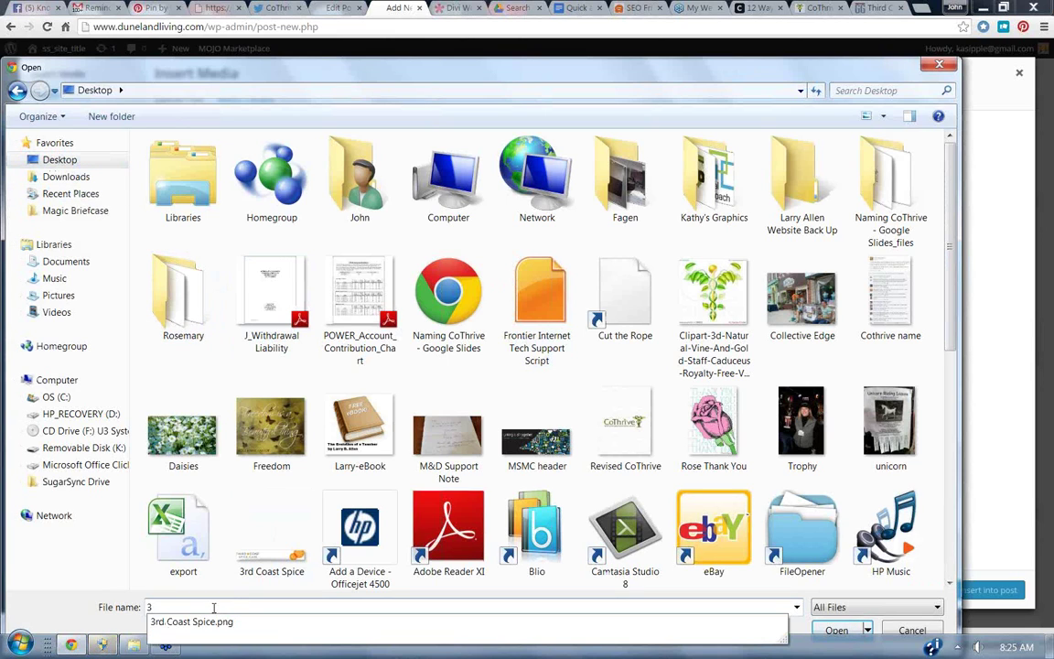
click(219, 622)
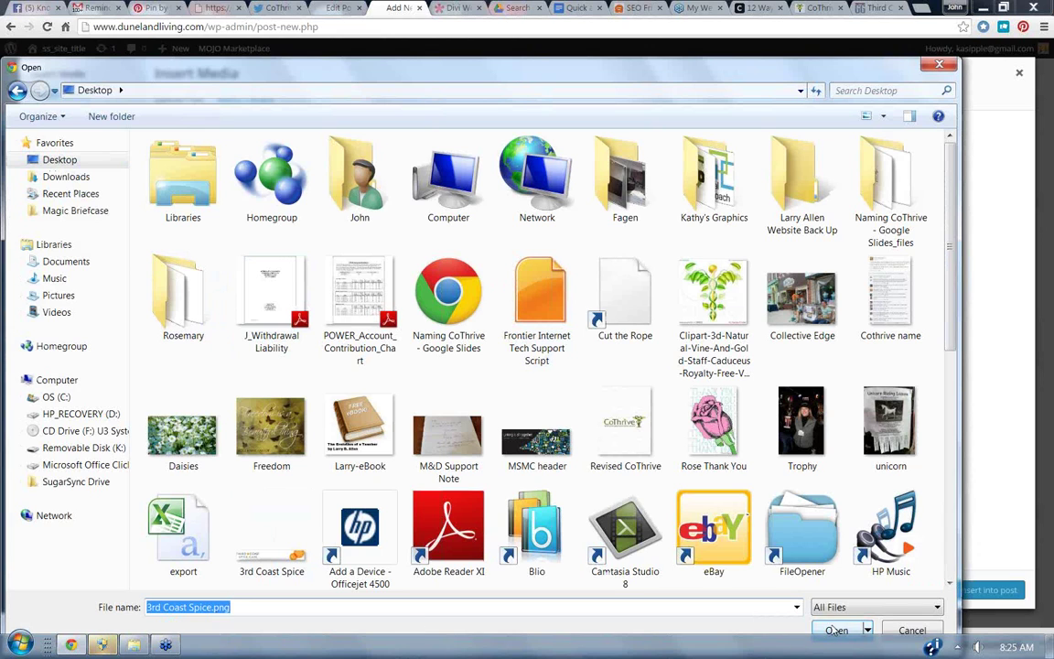
click(833, 631)
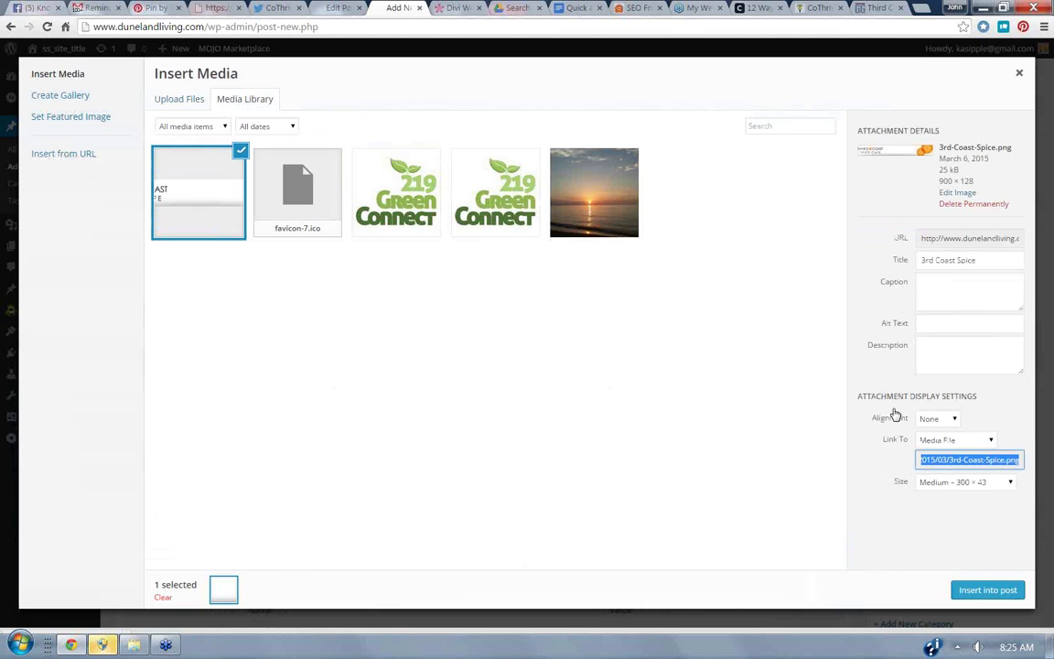
Set the logo to Right alignment with a Custom URL link, then select the cafe site's address.
click(958, 420)
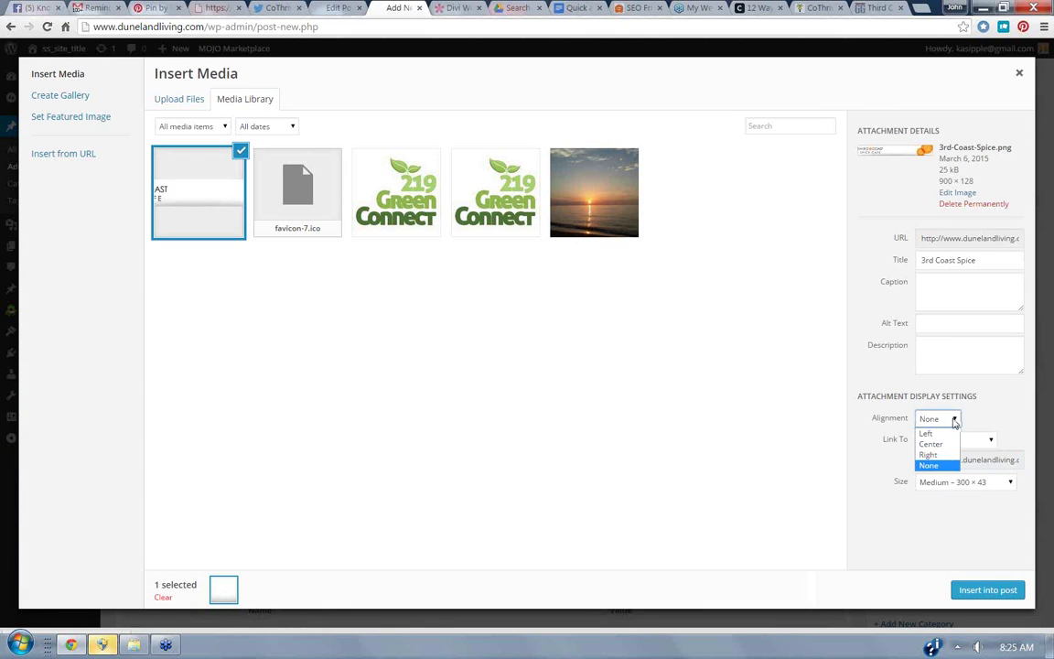
click(950, 456)
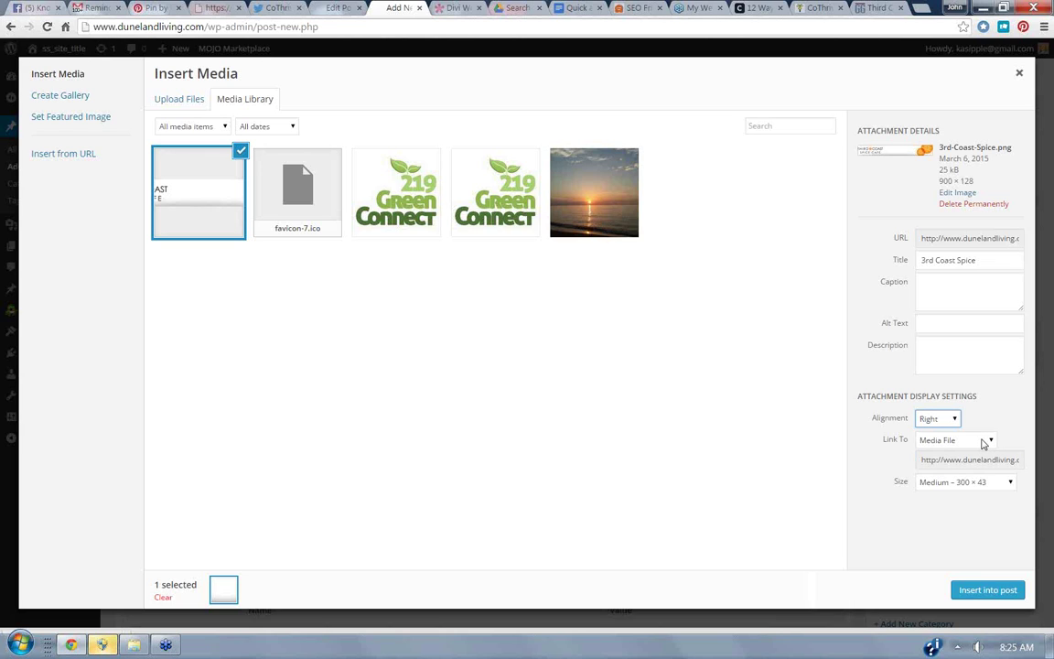
click(984, 444)
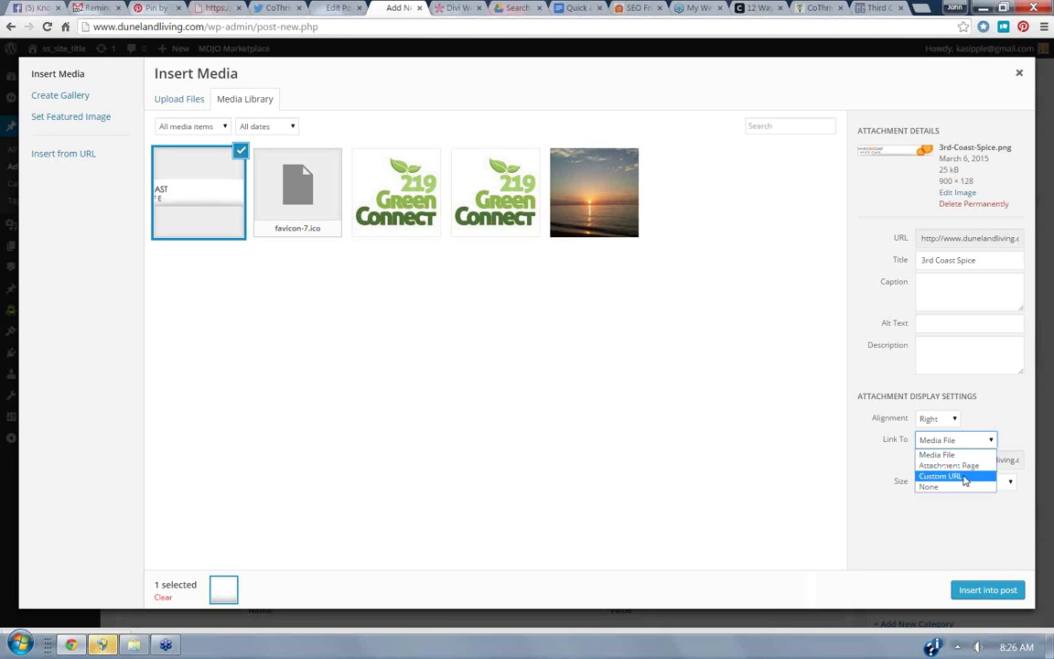
click(963, 476)
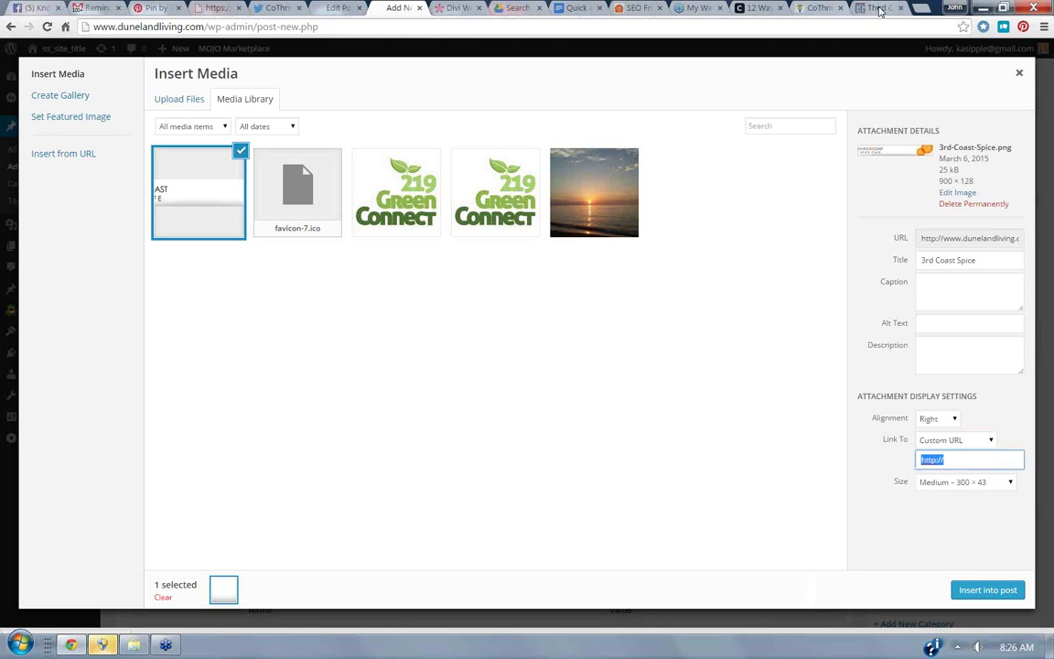
click(875, 8)
click(182, 26)
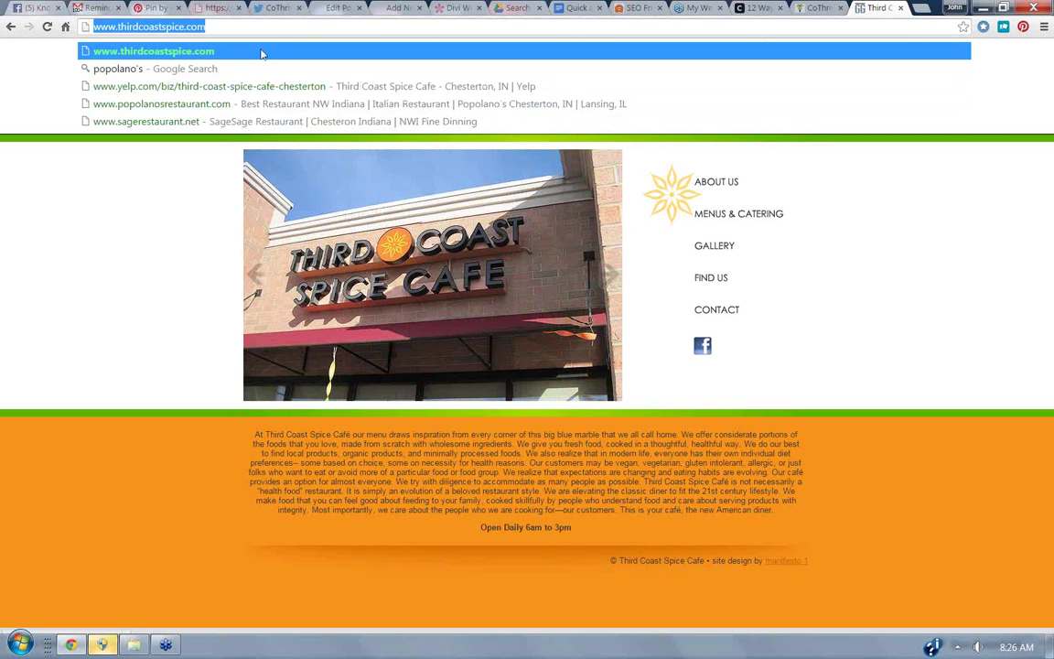
Link the logo to thirdcoastspice.com and insert it into the post at Medium 300 × 43.
key(ctrl+c)
click(335, 8)
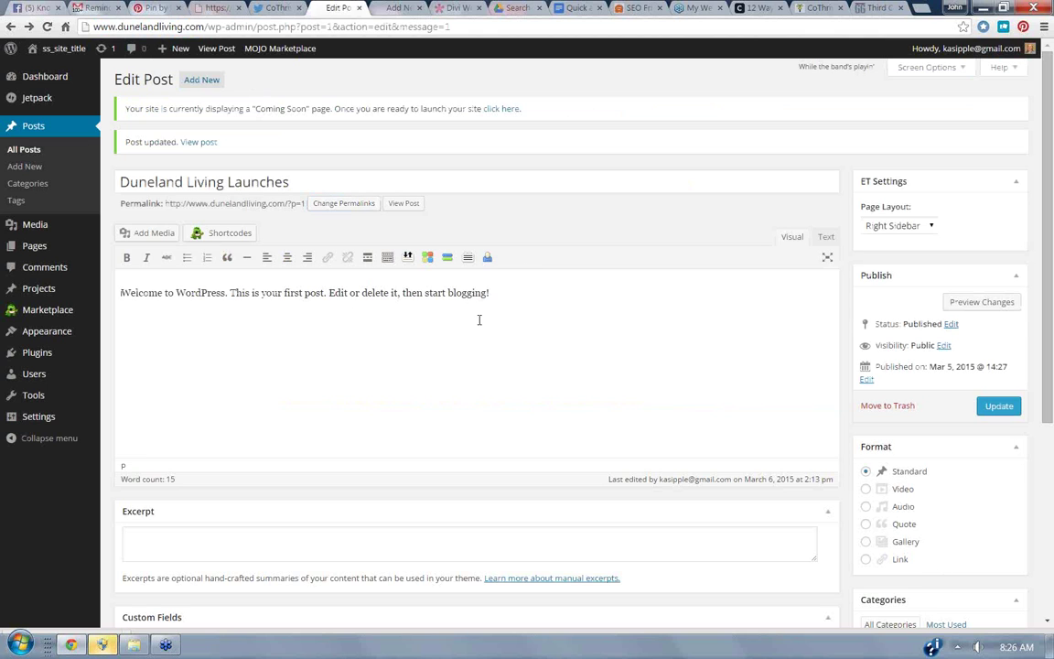
click(388, 8)
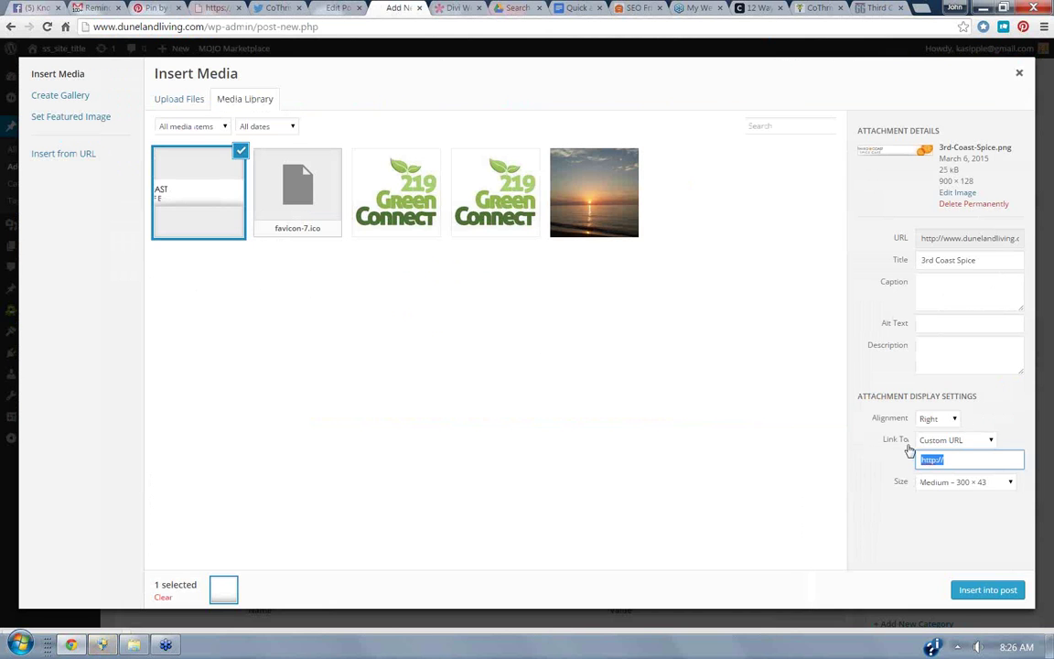
key(ctrl+v)
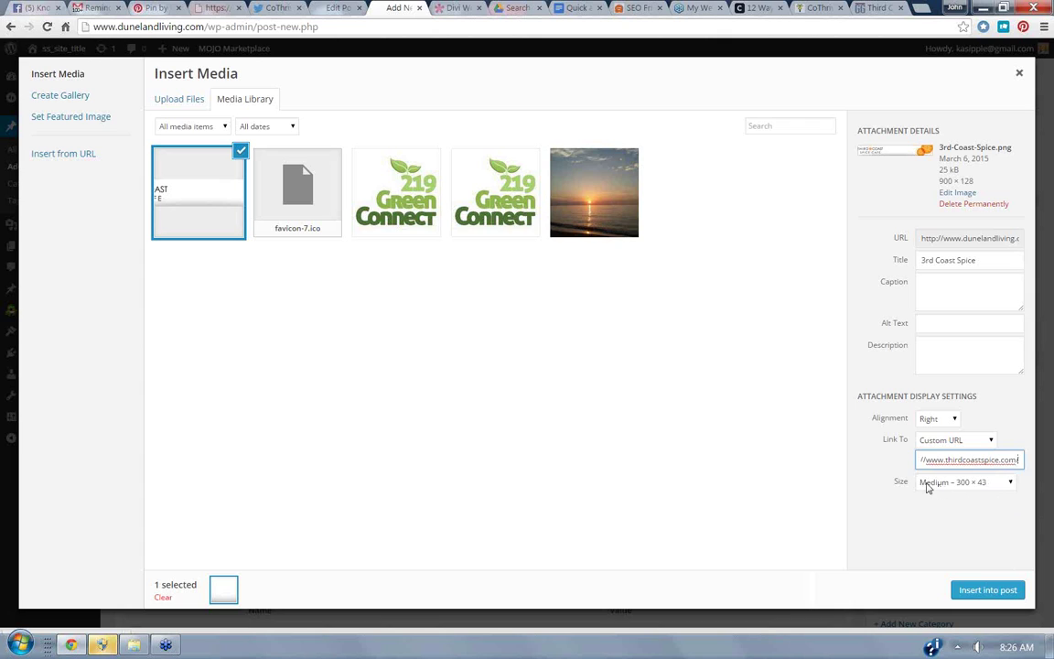
click(956, 485)
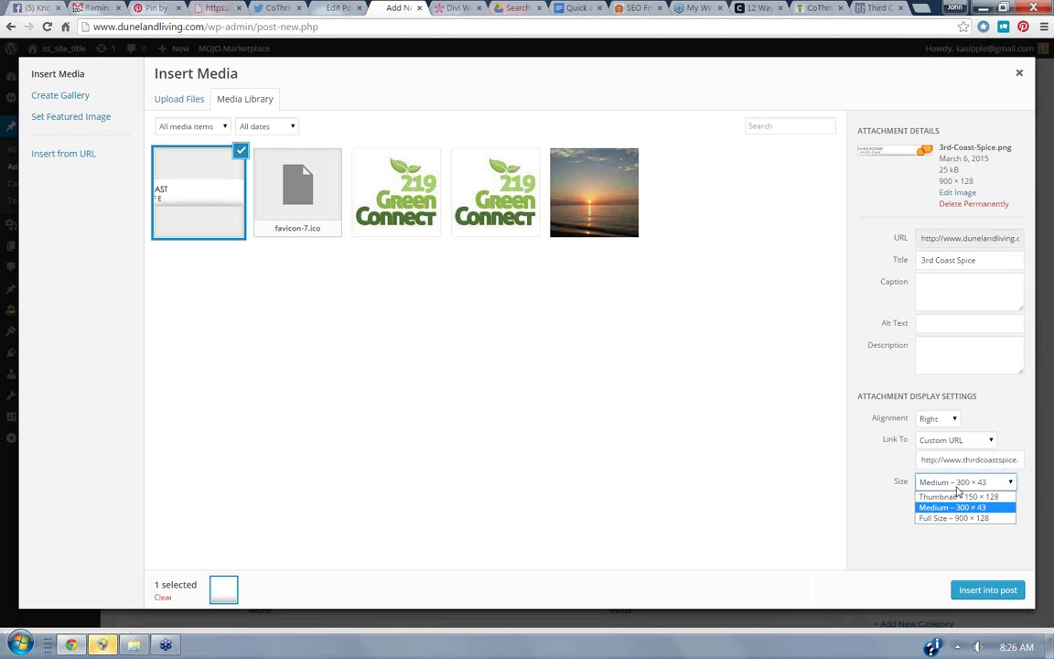
click(955, 507)
click(987, 590)
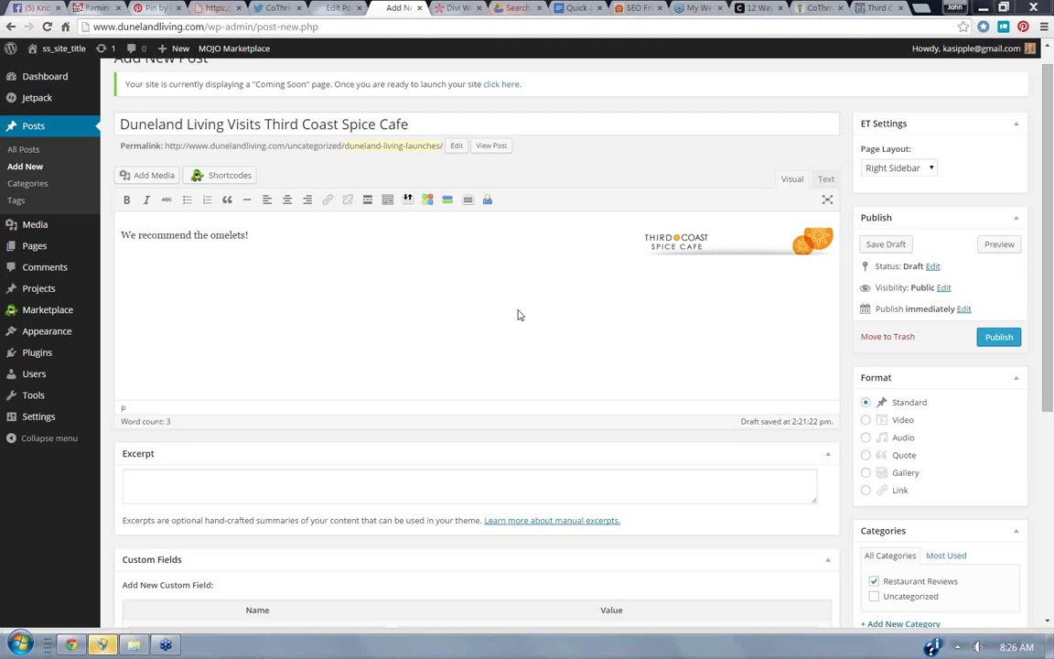
Publish the 'Duneland Living Visits Third Coast Spice Cafe' post.
click(1000, 338)
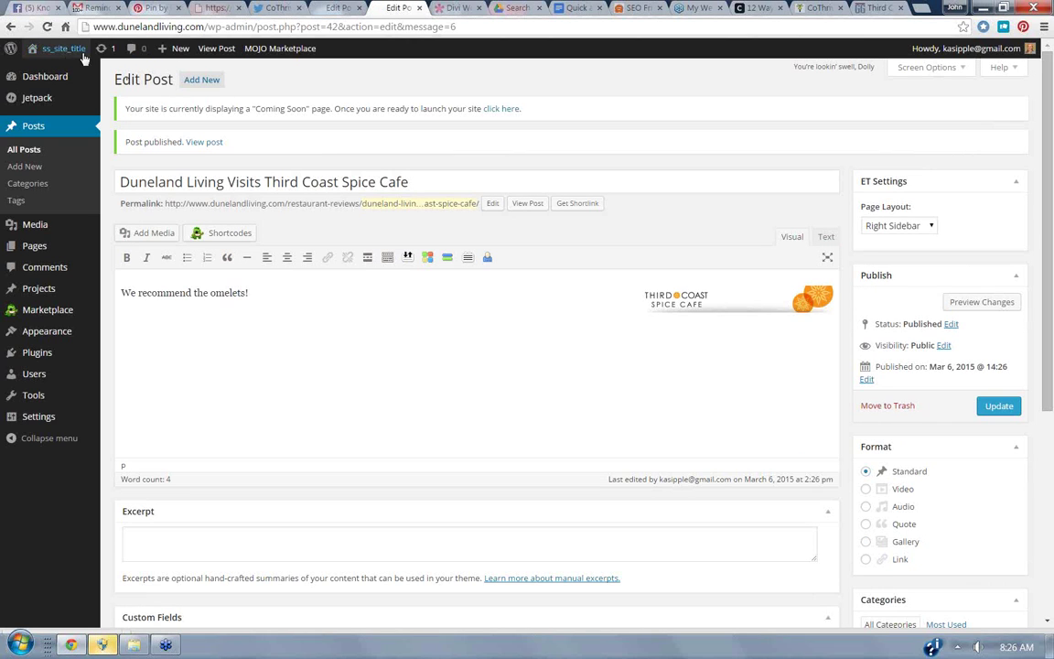
Visit the live Duneland Living site and open the cafe review post.
click(48, 74)
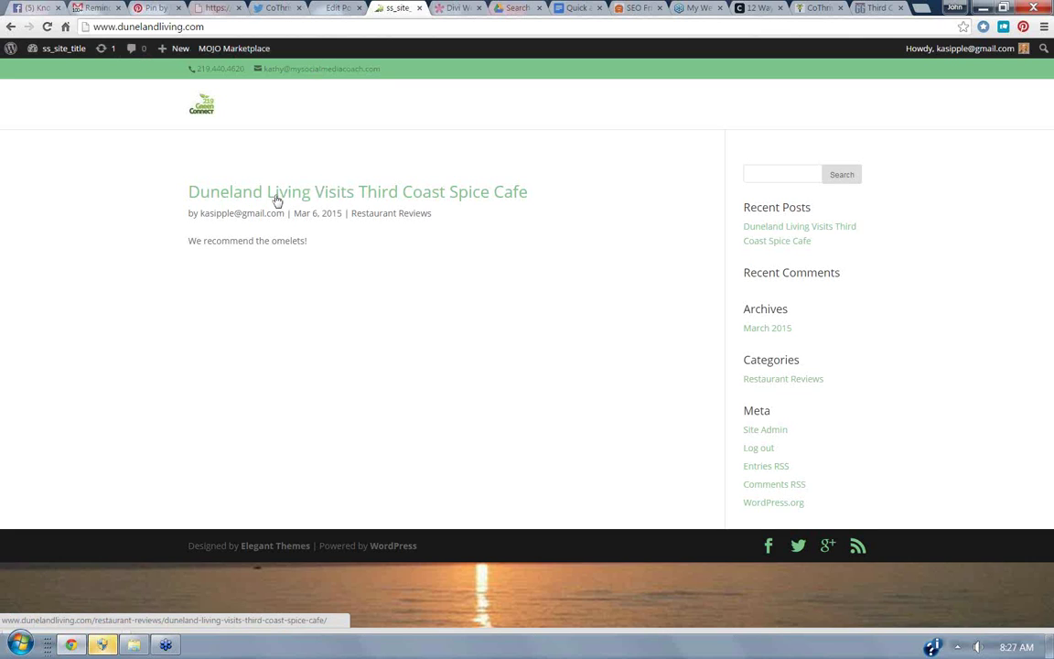
click(298, 200)
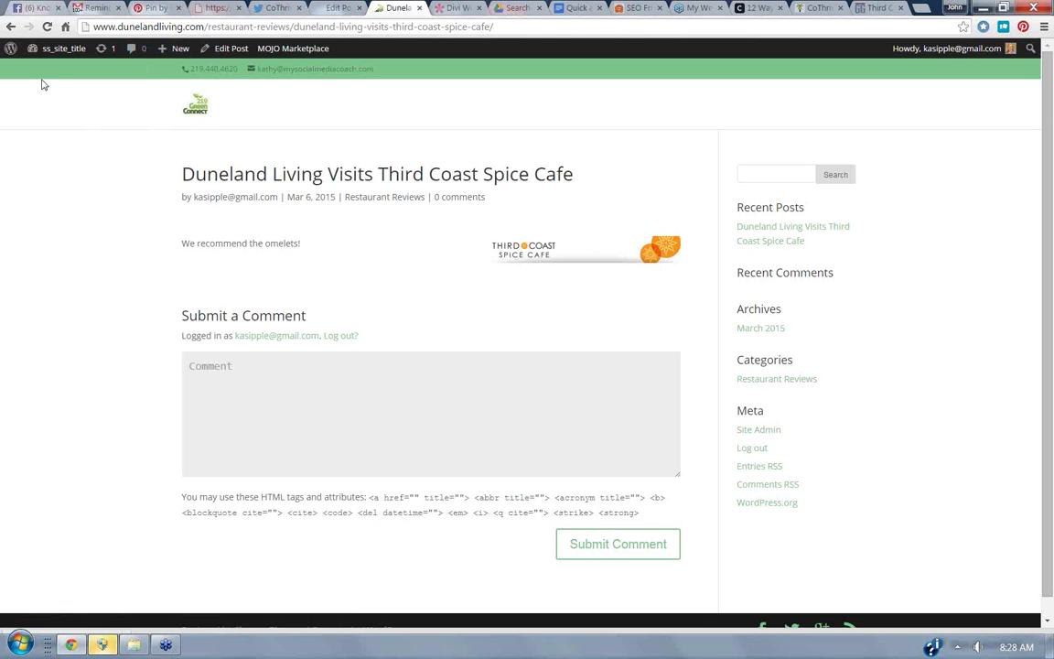
Check the Next Steps checklist in Google Docs, then return to the WordPress editor.
click(579, 8)
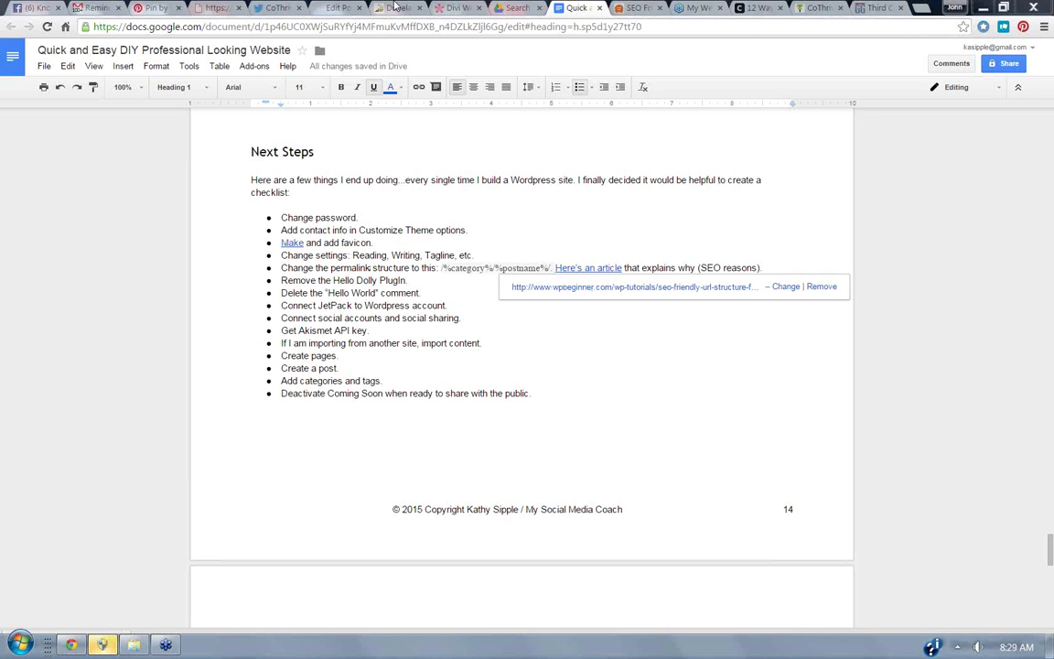
click(337, 7)
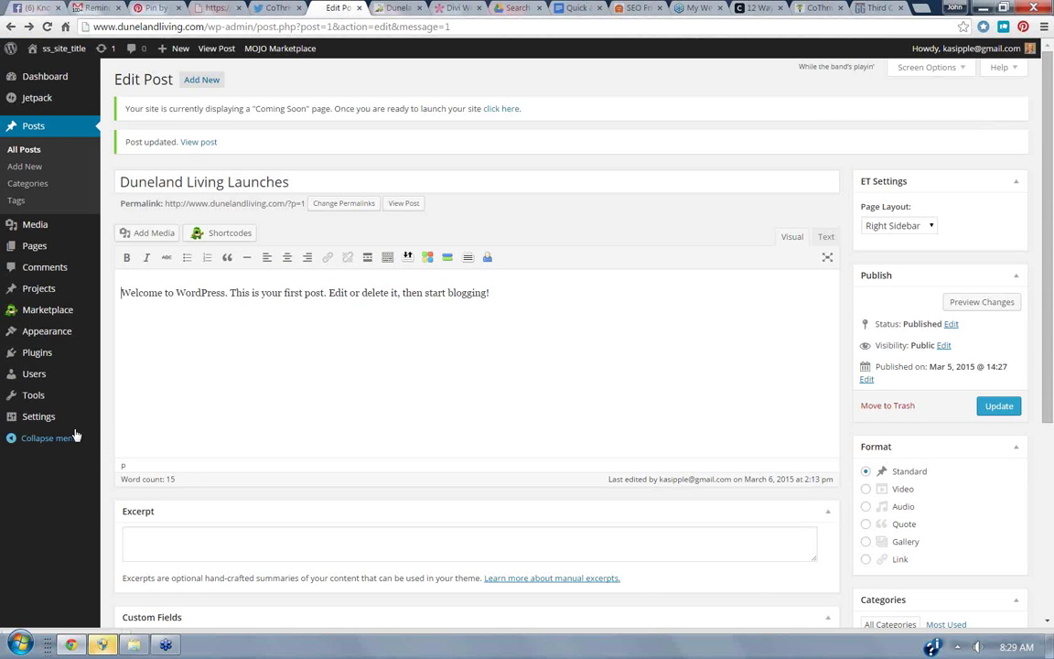
In General Settings, change the site title to 'Duneland Living'.
mouse_move(39, 421)
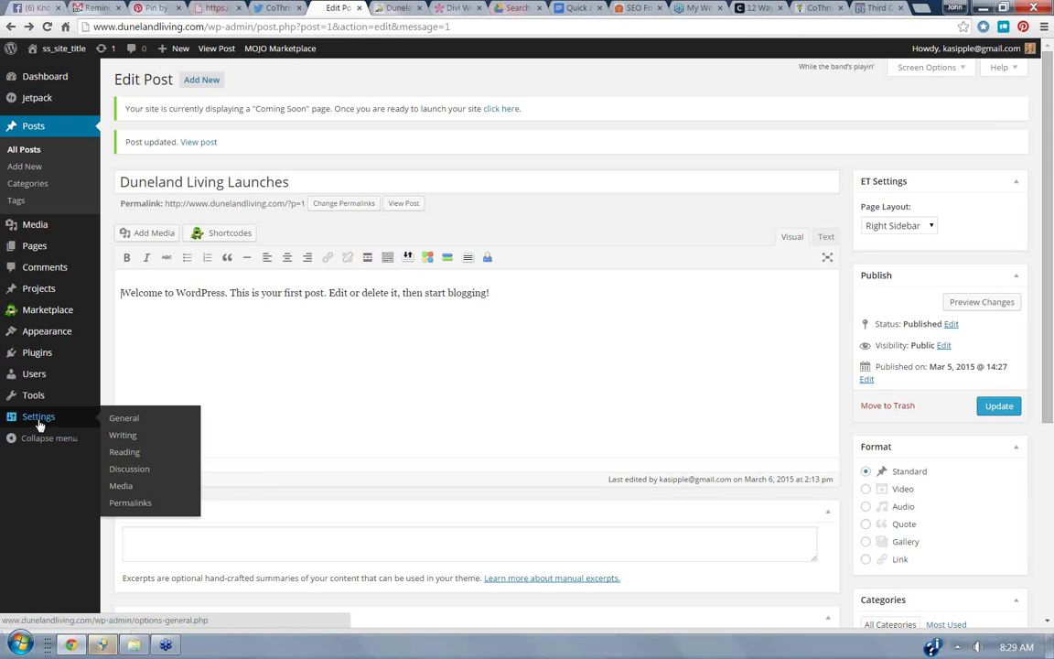
click(39, 422)
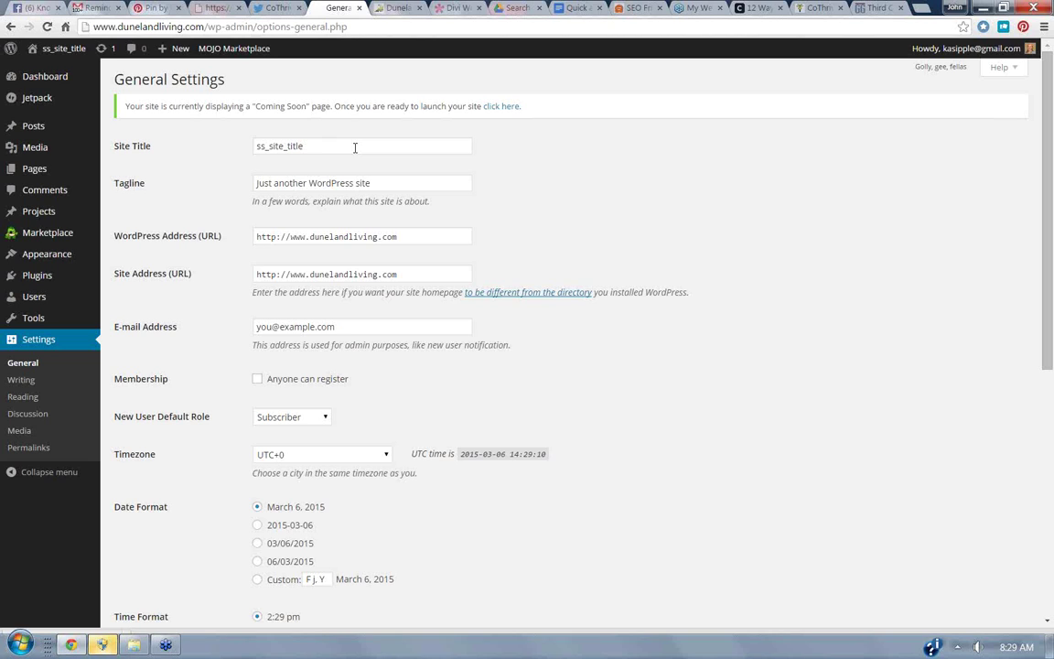
drag(355, 147, 224, 146)
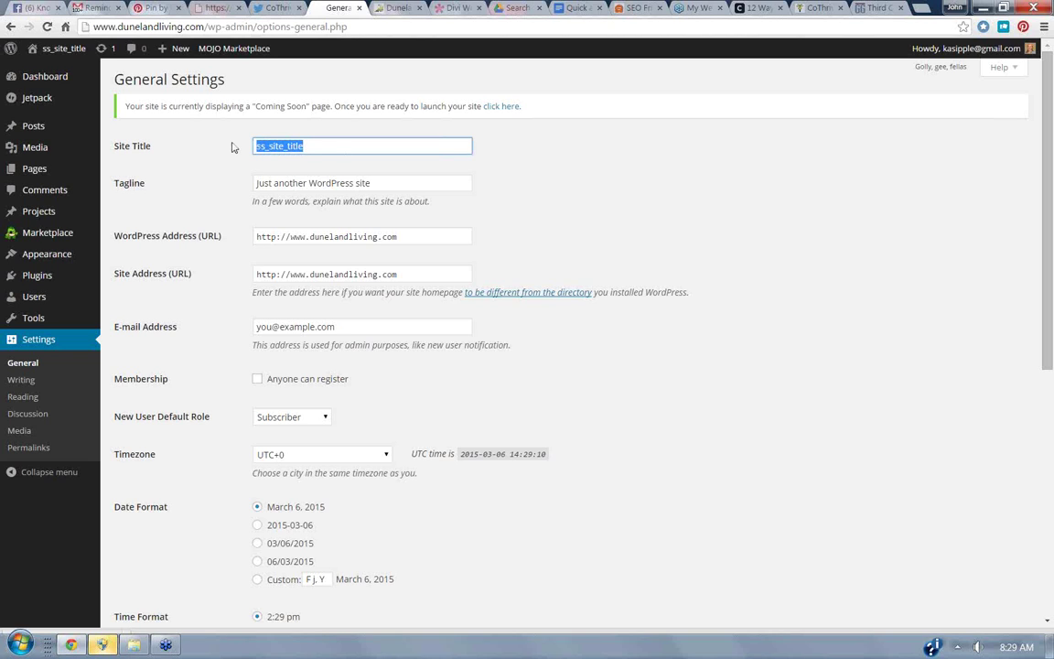
text(Duneland)
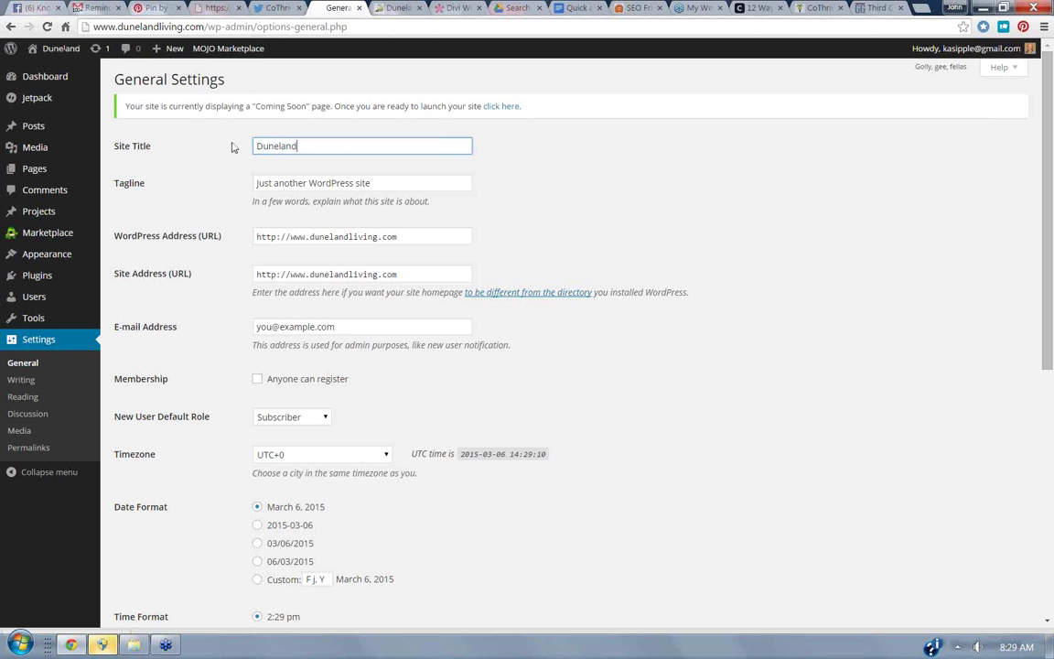
text( Living)
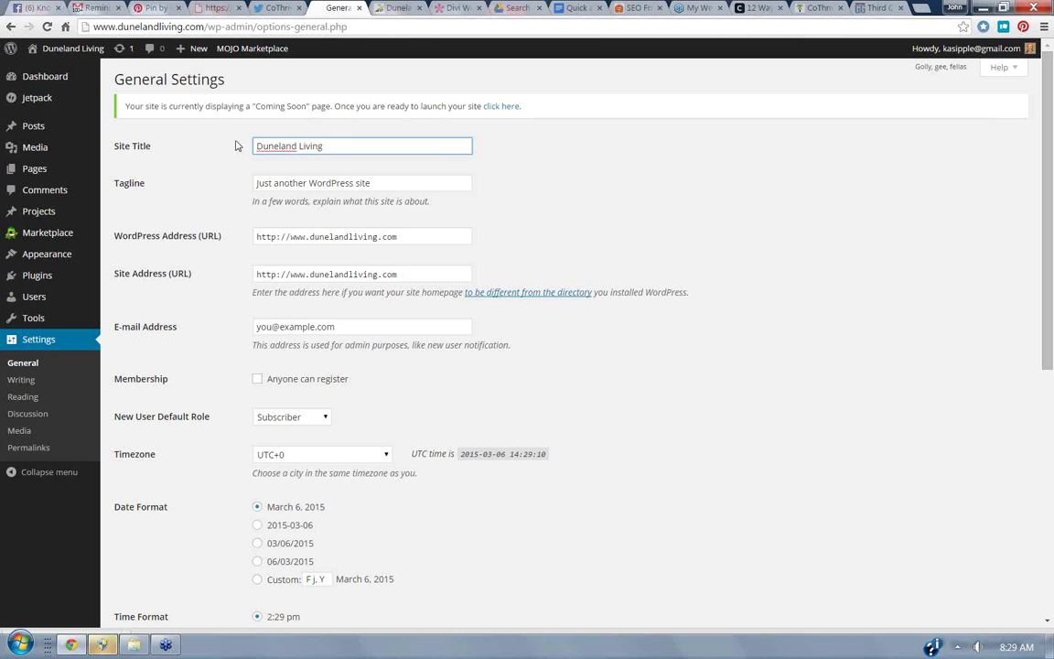
Replace the tagline with 'Beyond the Beach: Restaurants, Favorite Sites & Experiences'.
drag(393, 182, 210, 174)
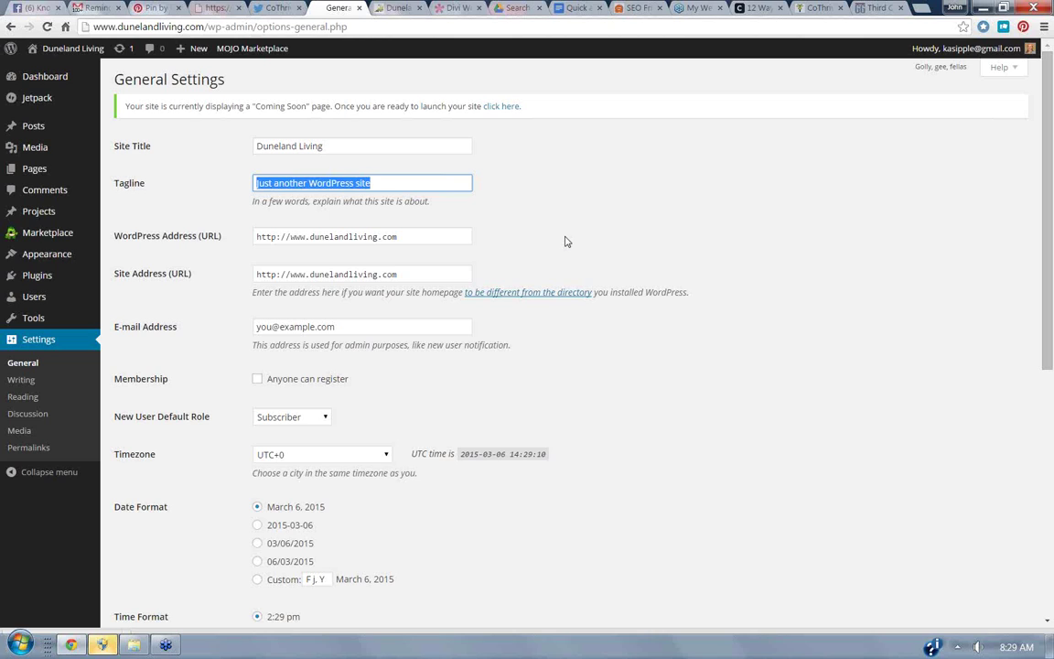
text(Beyone)
key(BackSpace)
key(BackSpace)
text(d the Beach)
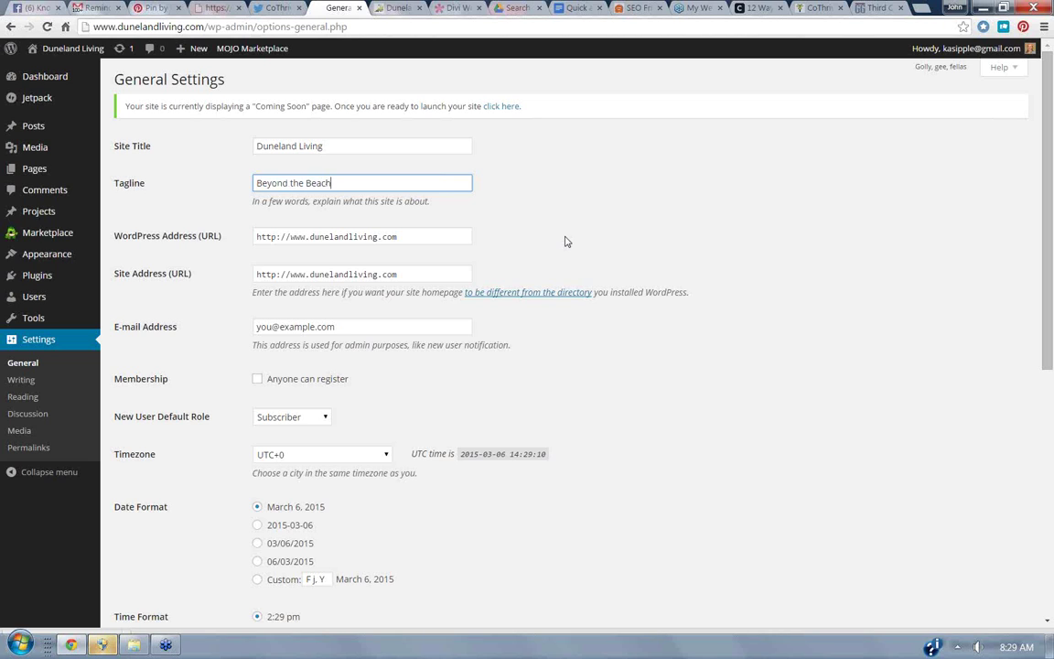
text(: Restaurants. )
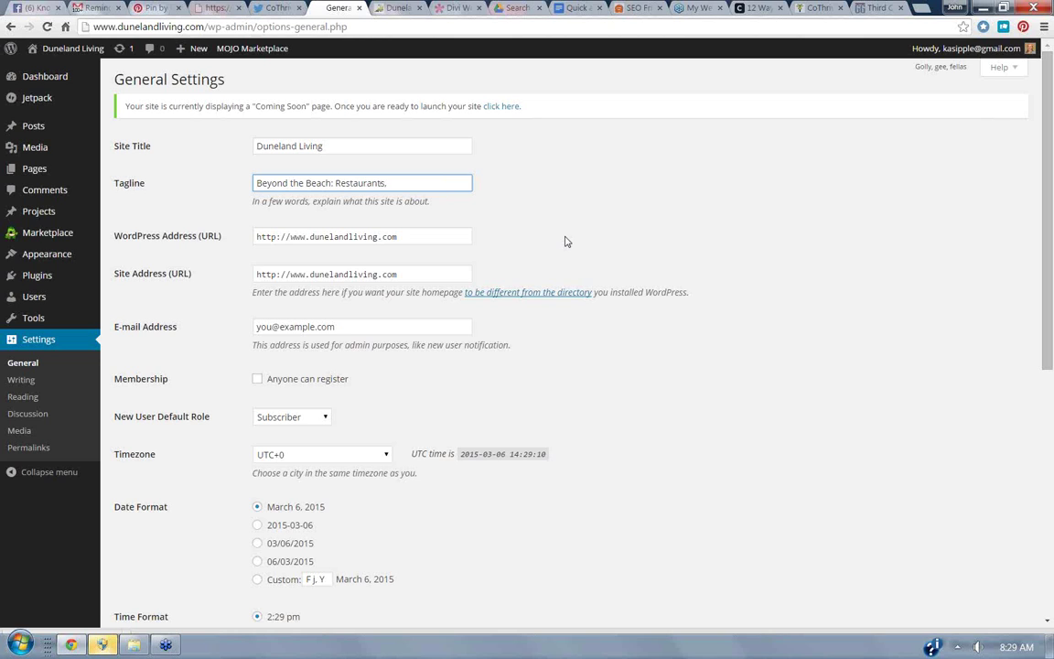
text(S)
key(BackSpace)
text(Favorite Places)
key(BackSpace)
key(BackSpace)
key(BackSpace)
key(BackSpace)
key(BackSpace)
key(BackSpace)
key(BackSpace)
text(Sites)
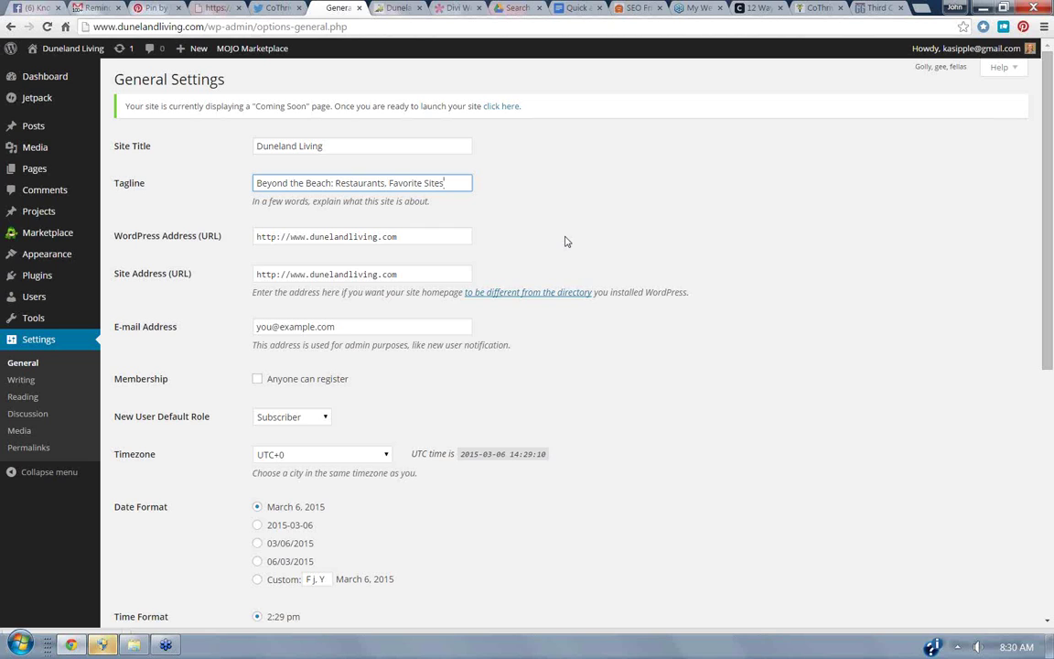
text( & Experi)
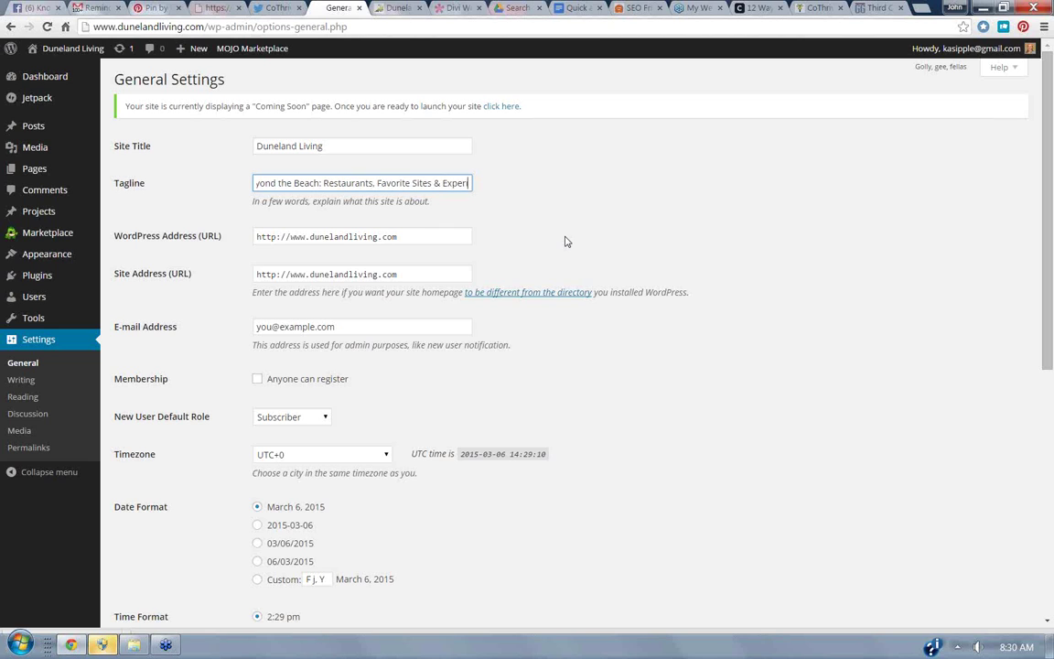
text(ences)
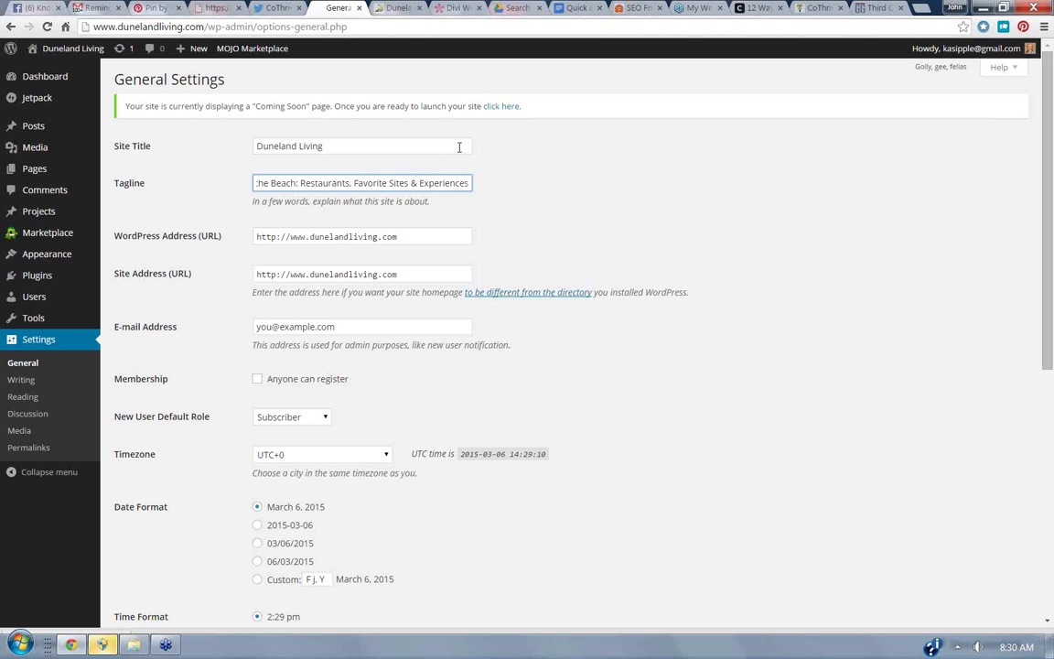
click(721, 364)
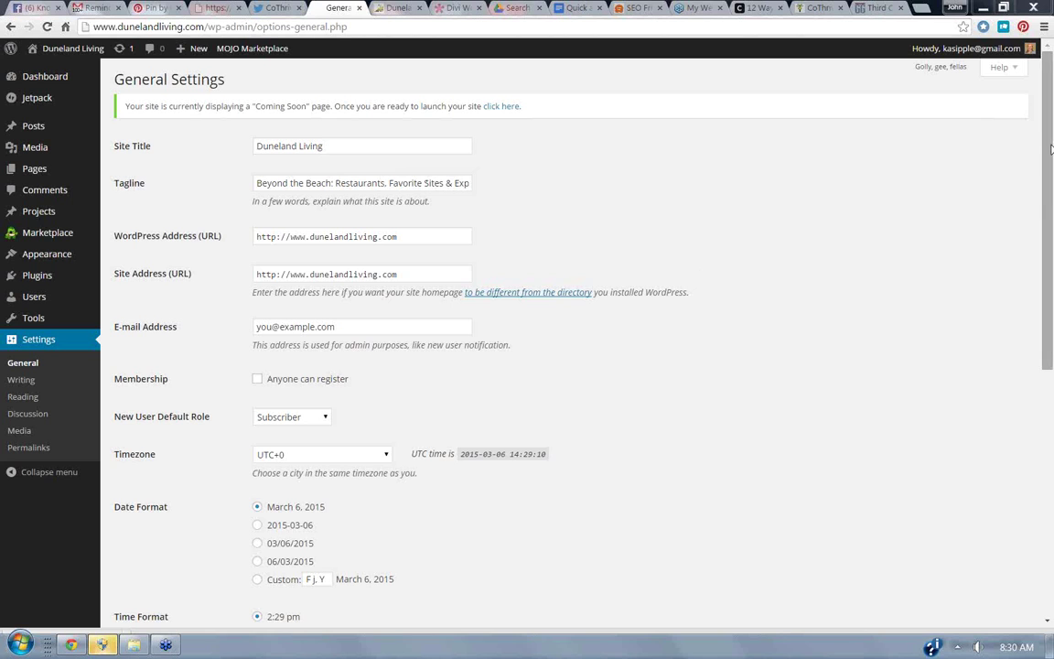
Enable 'Anyone can register', keeping Subscriber as the default new-user role.
click(330, 175)
scroll(1049, 167, down, 1)
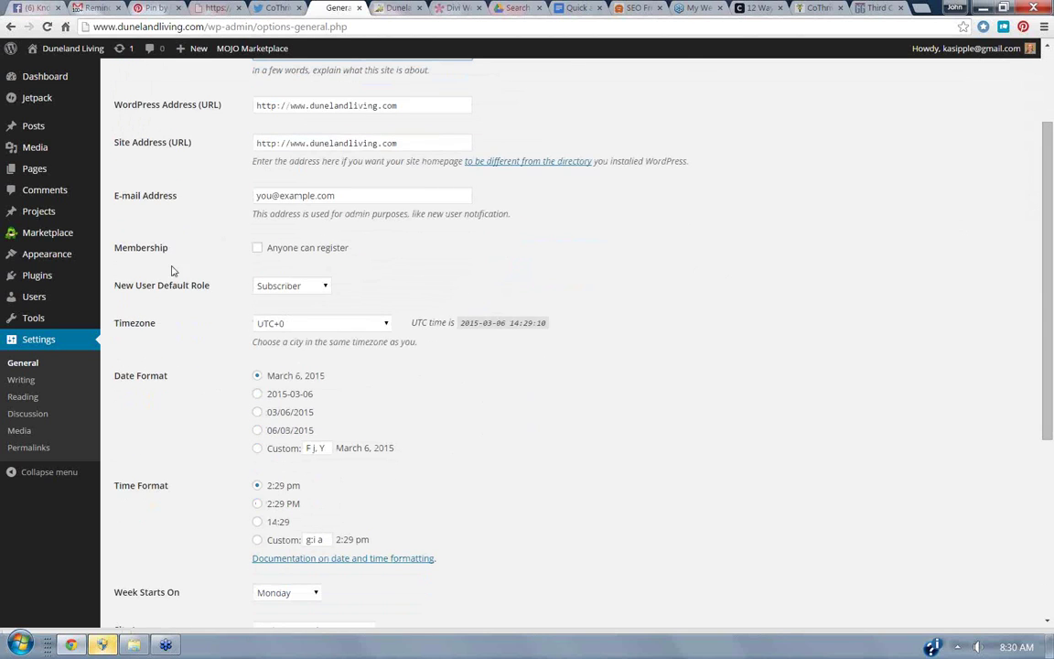
click(258, 248)
click(324, 287)
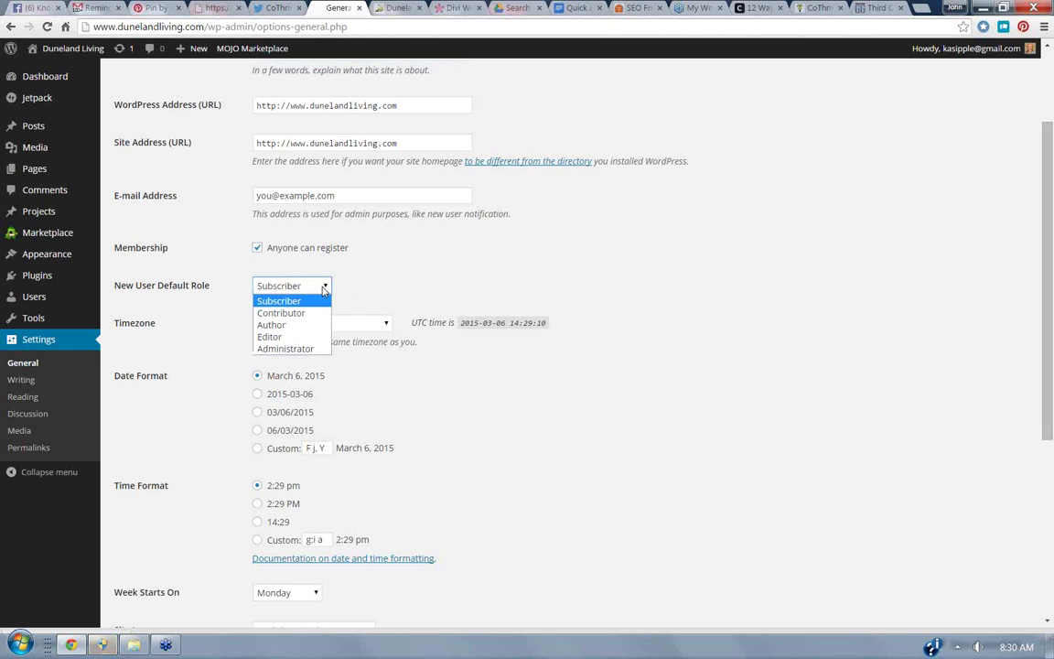
click(323, 289)
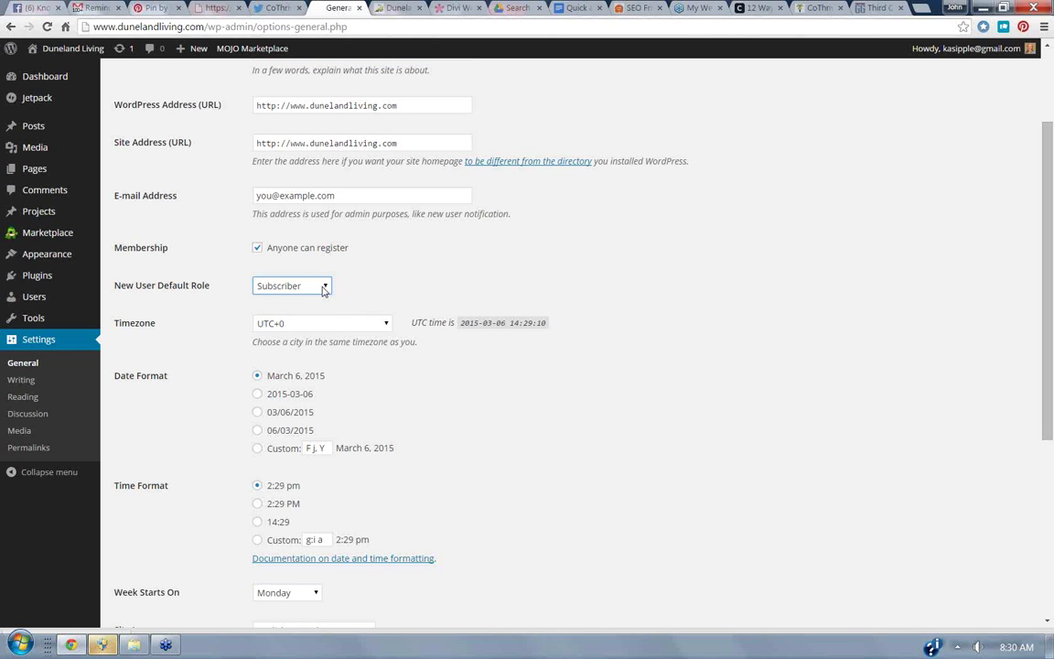
Set the timezone to Chicago, keep Monday as week start, and save the General Settings.
click(385, 325)
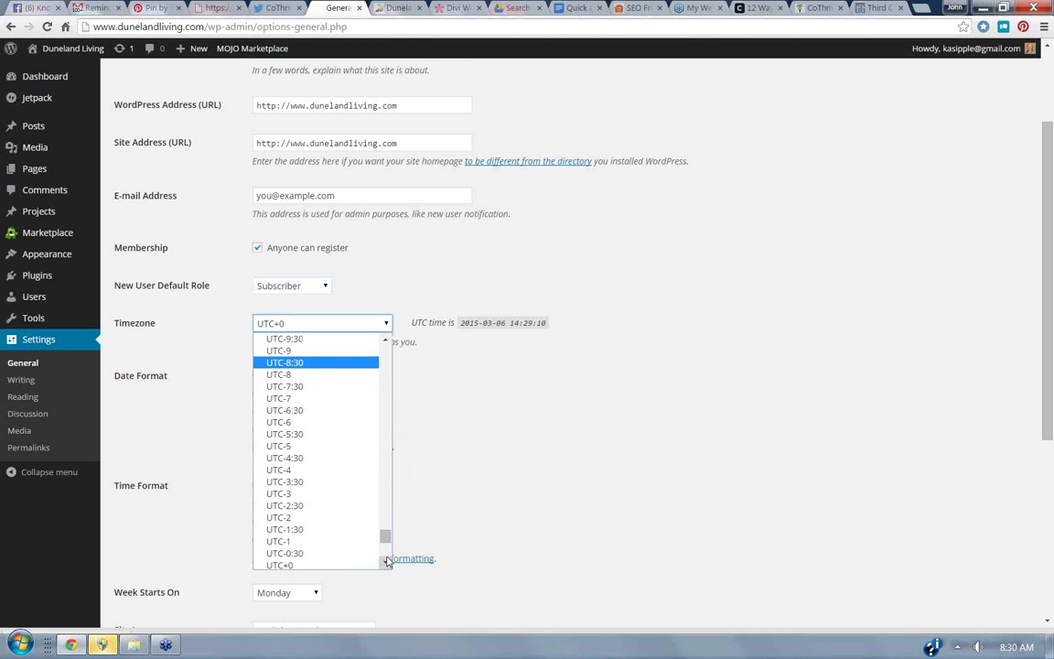
drag(386, 536, 398, 394)
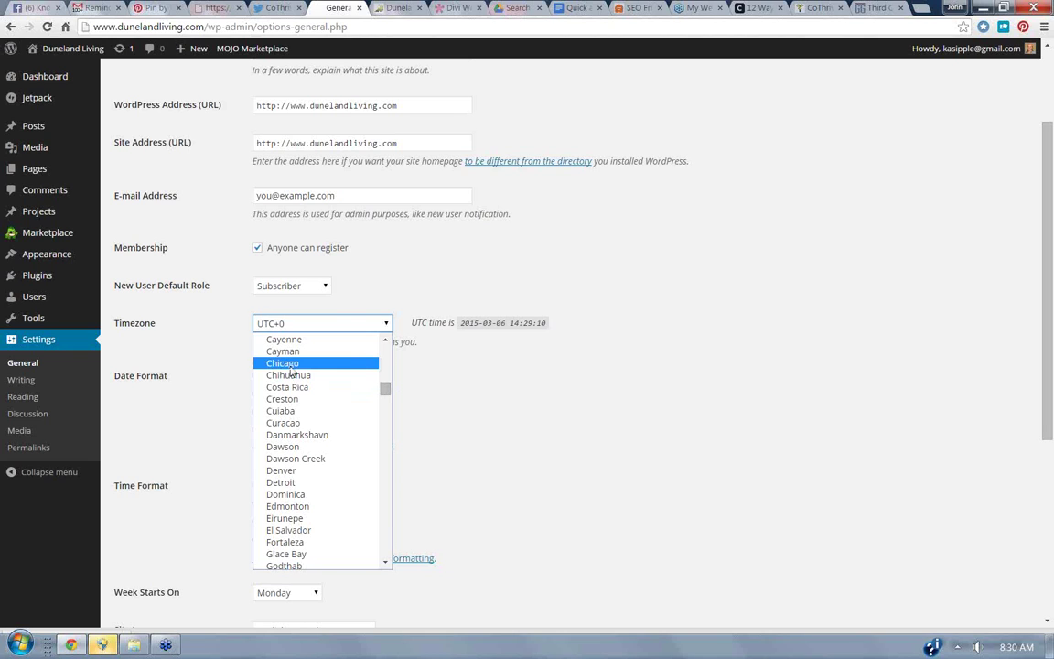
click(291, 364)
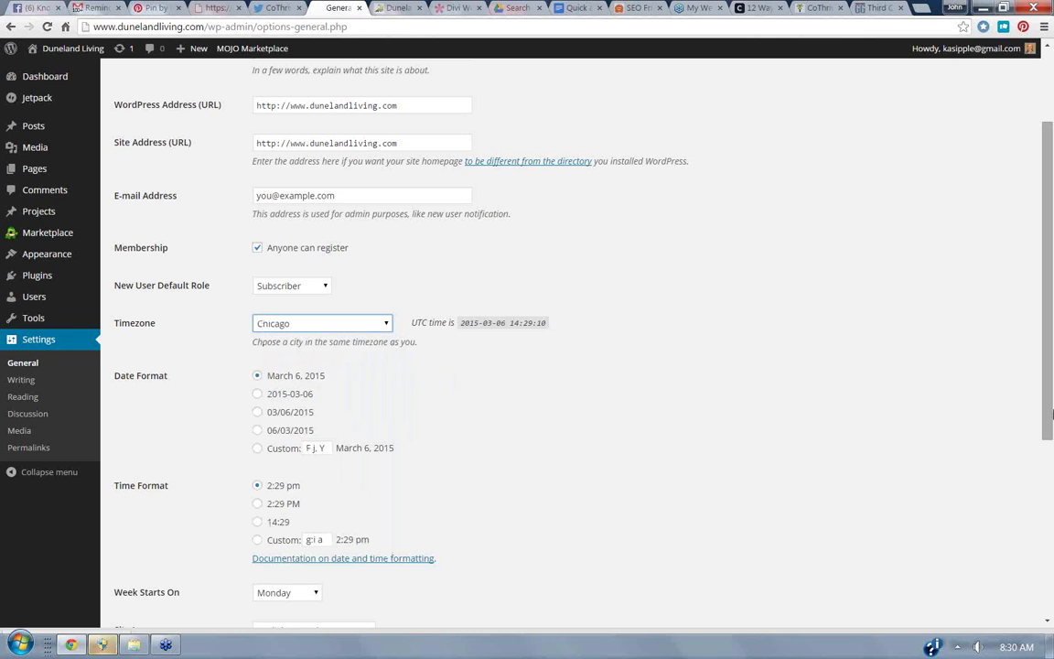
drag(1051, 414, 992, 604)
click(302, 273)
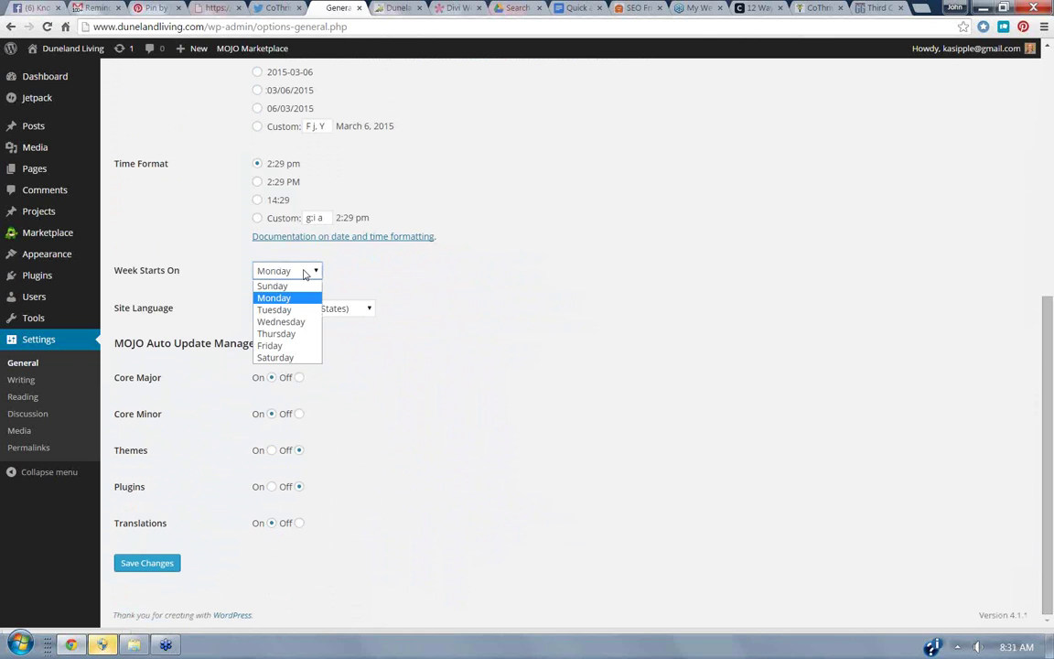
click(304, 273)
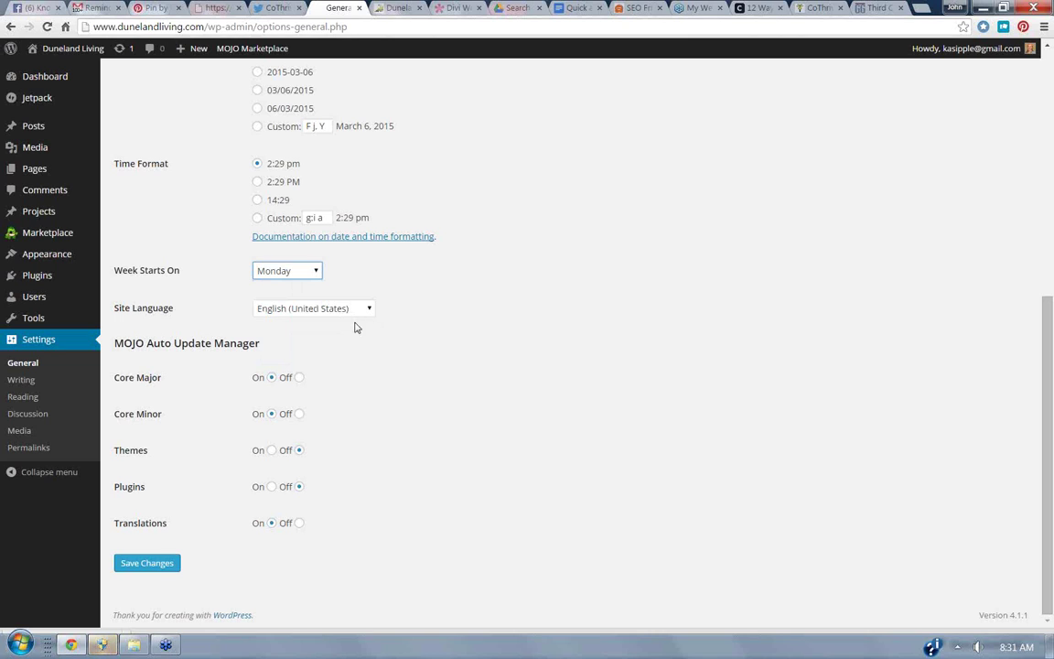
click(162, 564)
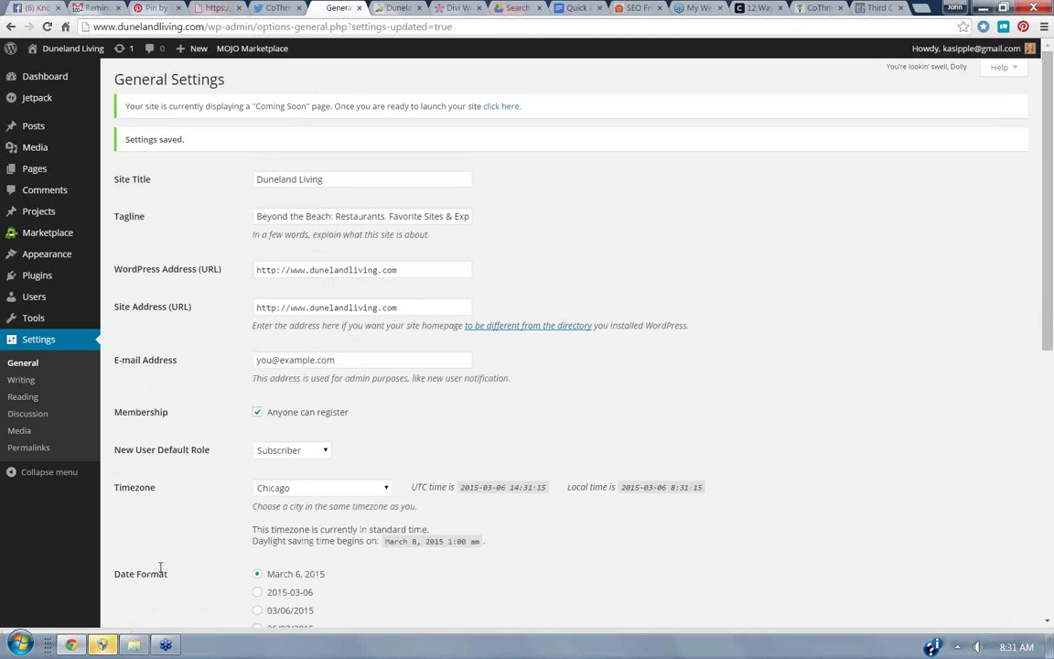
click(20, 383)
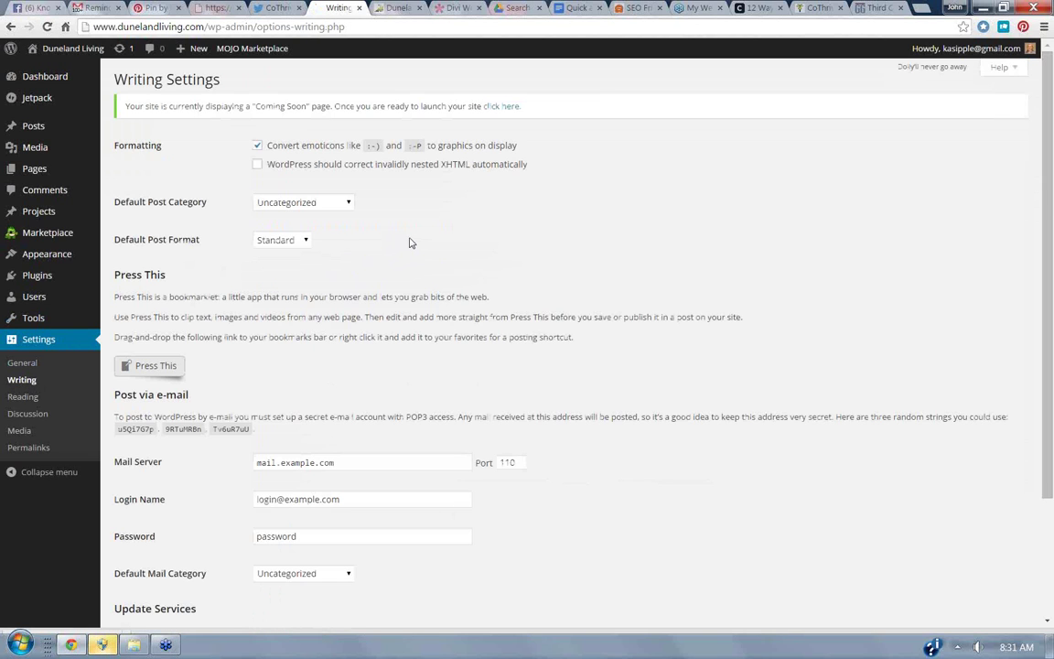
Make Restaurant Reviews the default post category and keep Standard as the default post format.
click(331, 204)
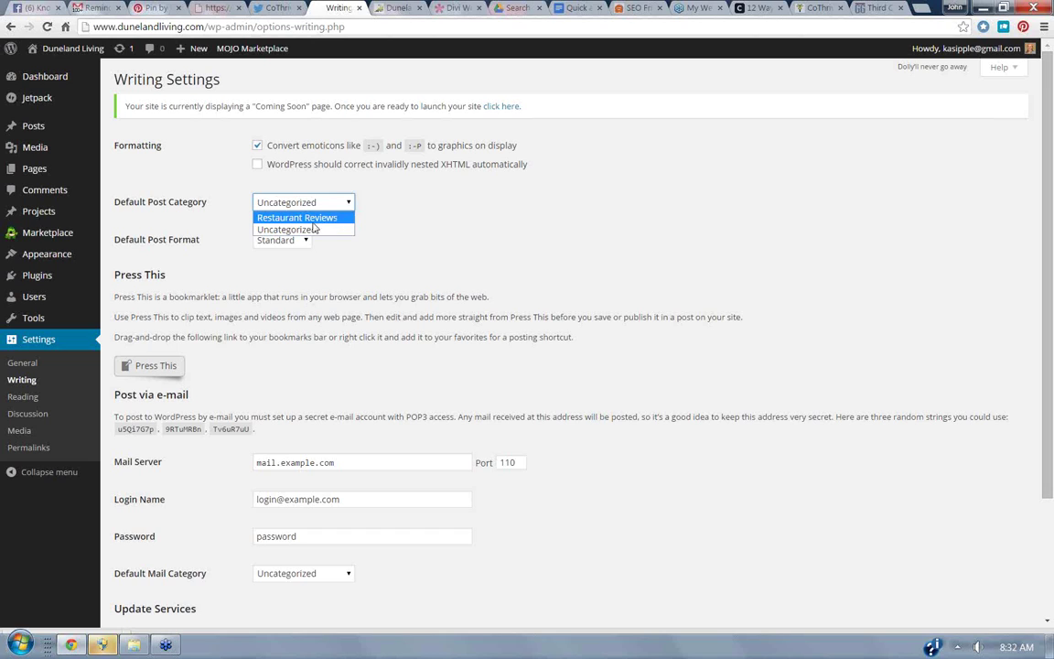
click(302, 220)
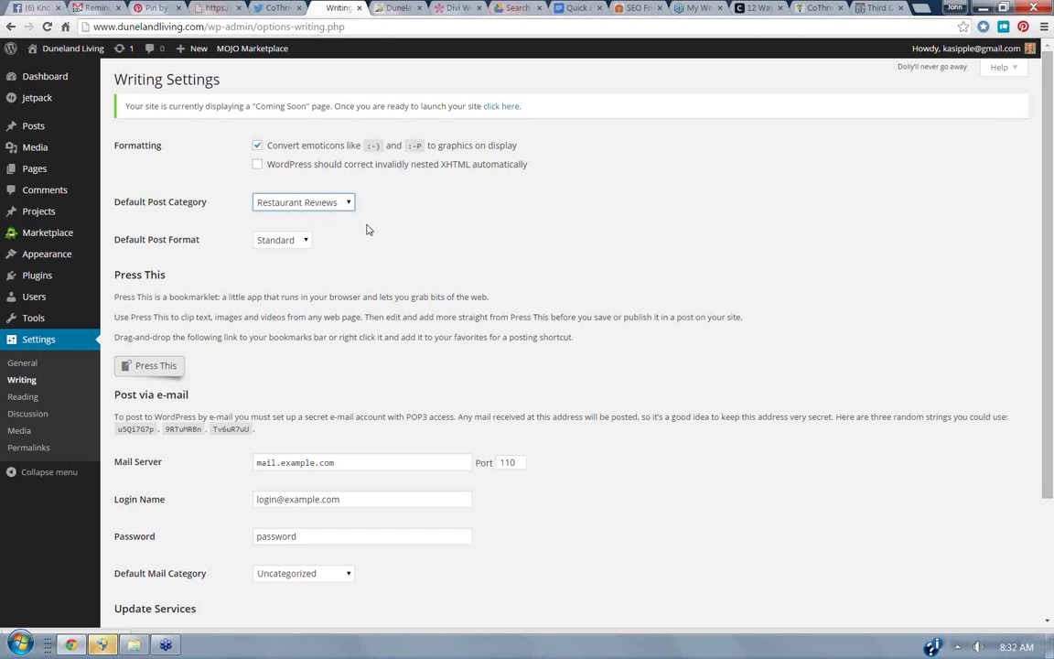
click(306, 243)
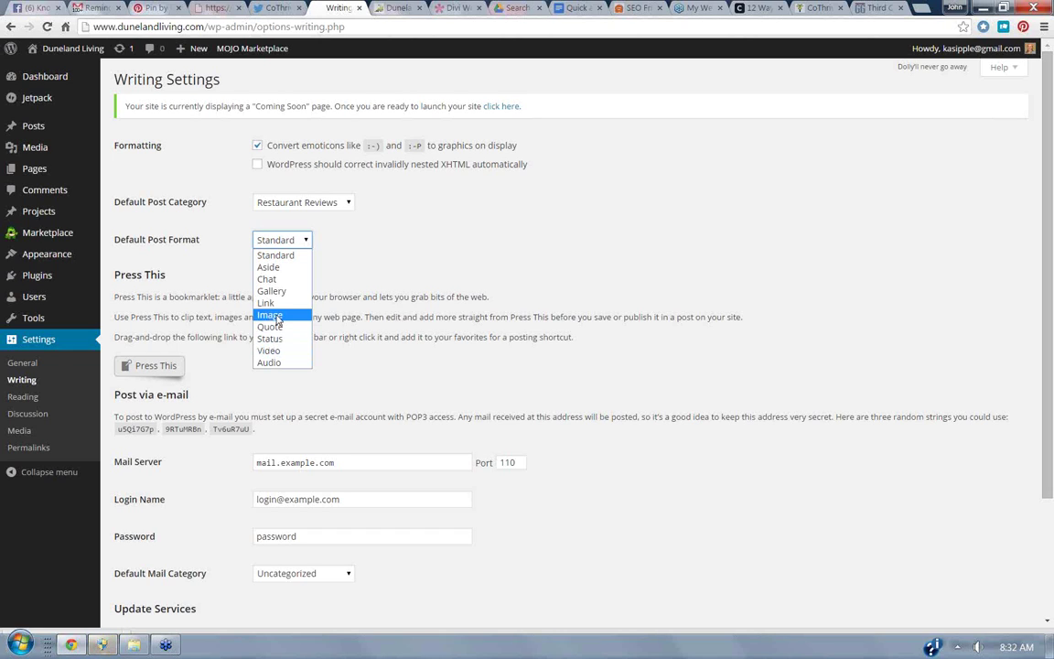
click(387, 270)
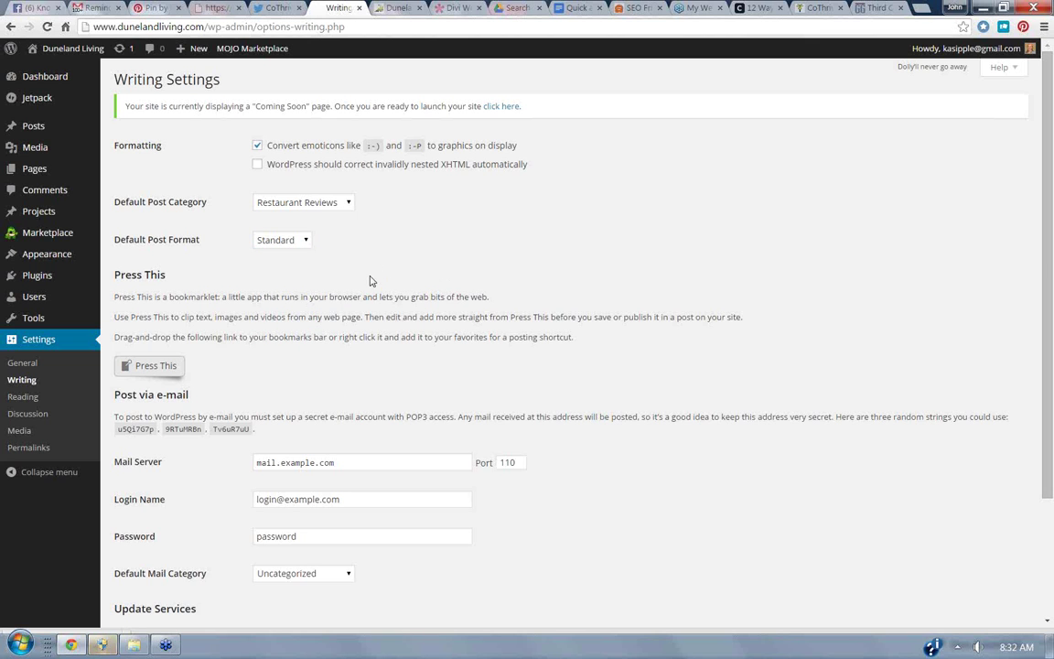
Save the Writing Settings with Restaurant Reviews as the default category.
drag(1051, 443, 1050, 566)
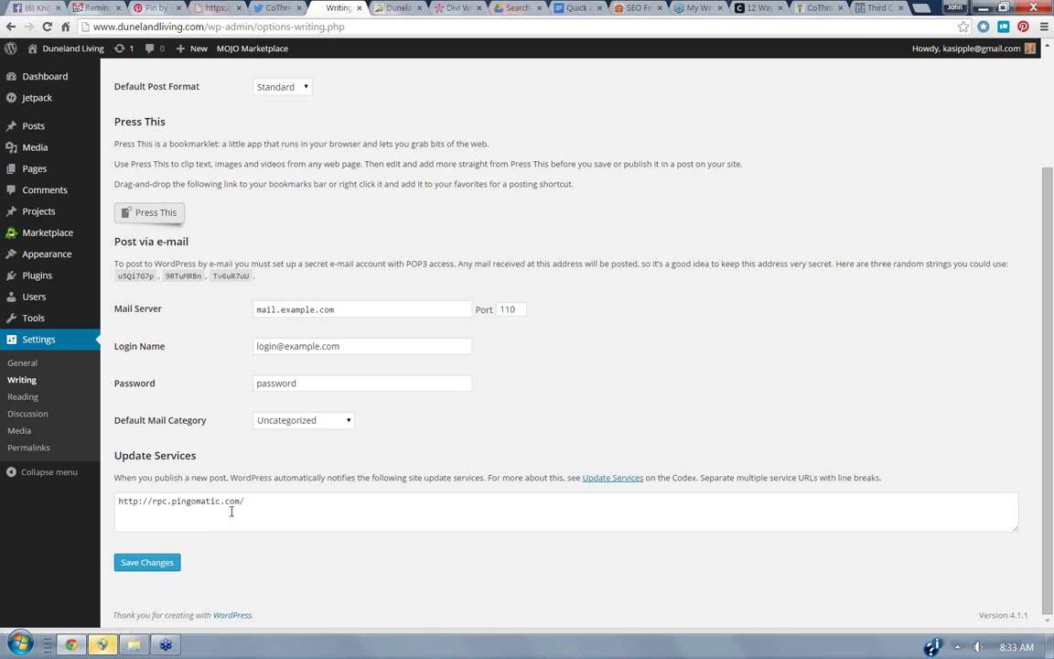
click(149, 562)
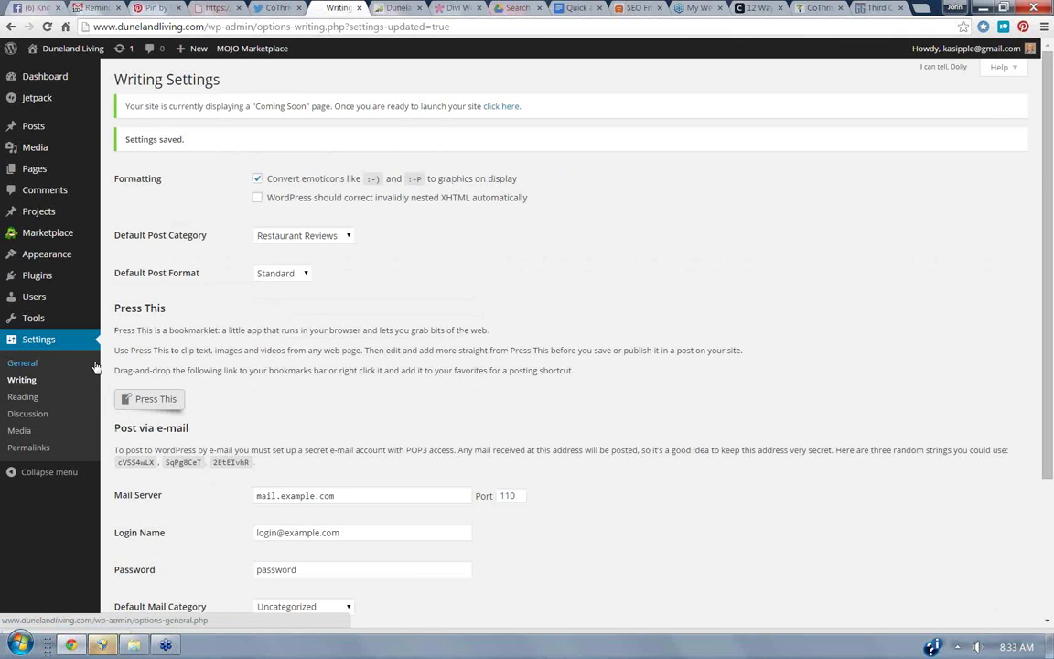
Go to the Reading Settings page under Settings.
click(28, 397)
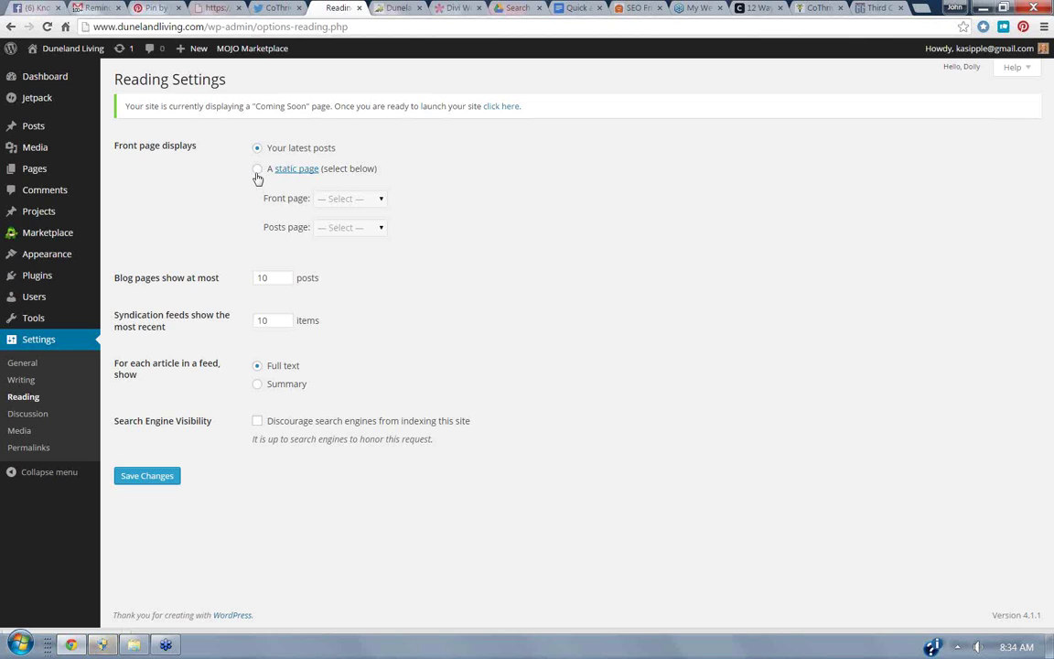
Make the homepage a static page using Sample Page, then move on to Discussion settings.
click(257, 173)
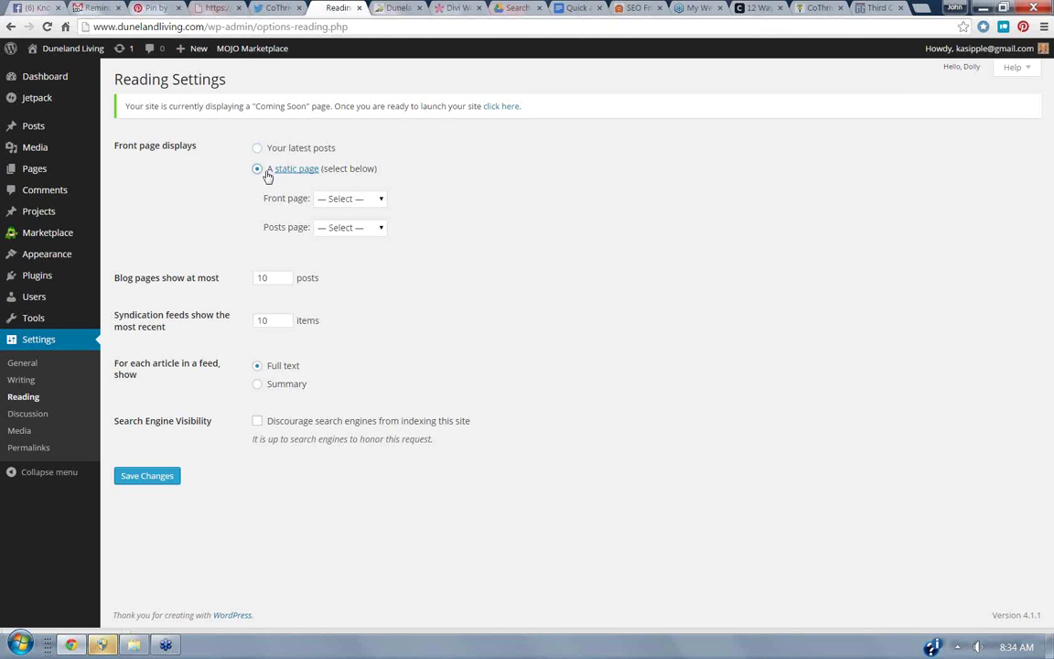
click(368, 201)
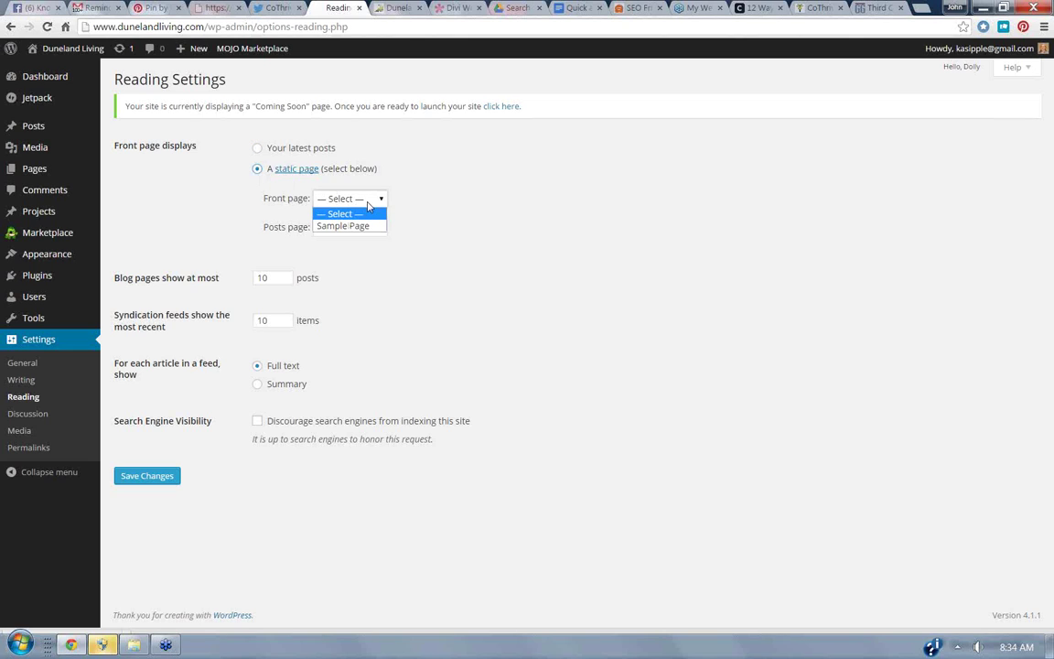
click(361, 227)
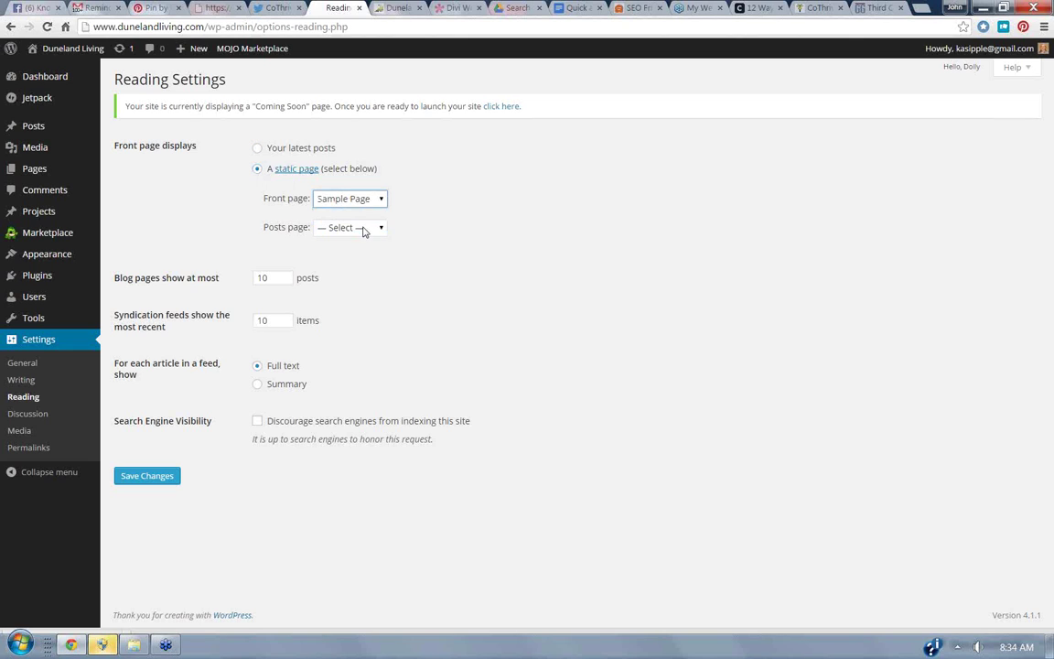
click(375, 231)
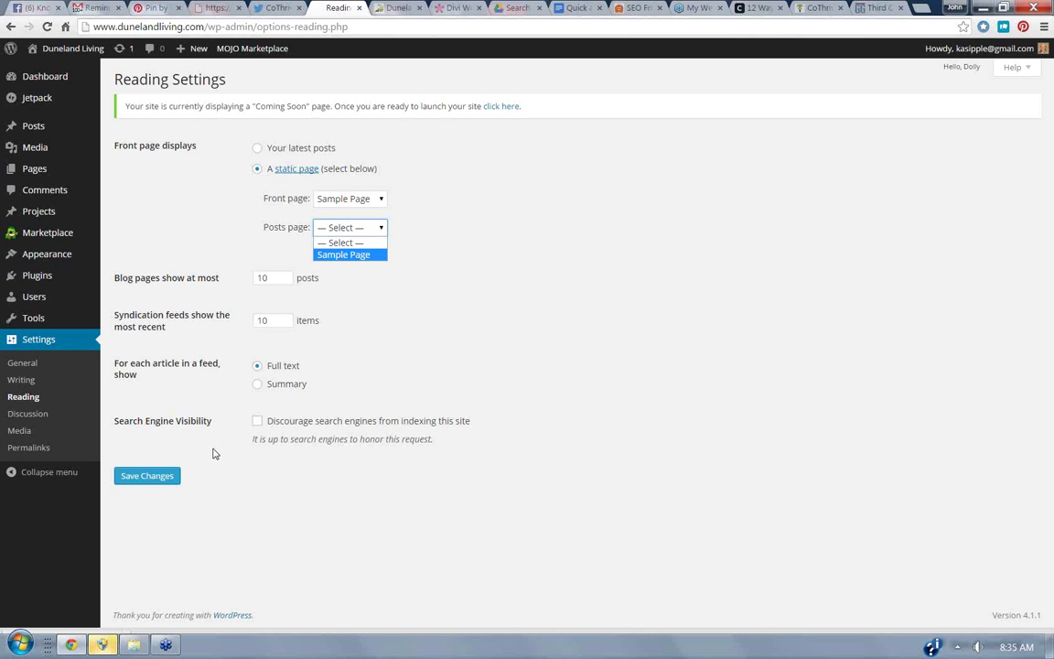
click(37, 416)
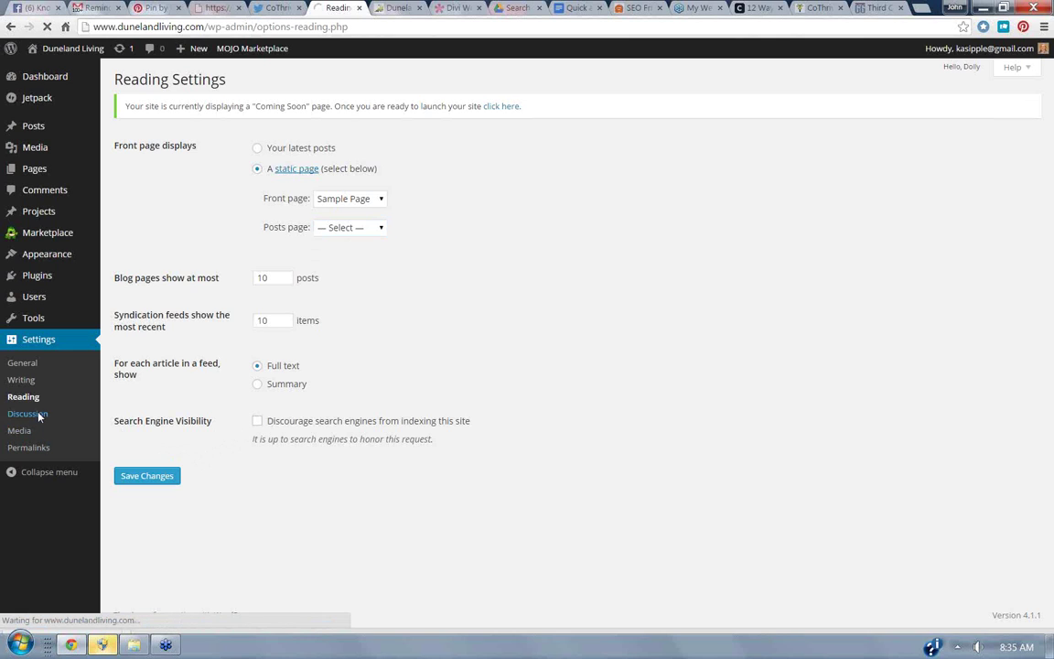
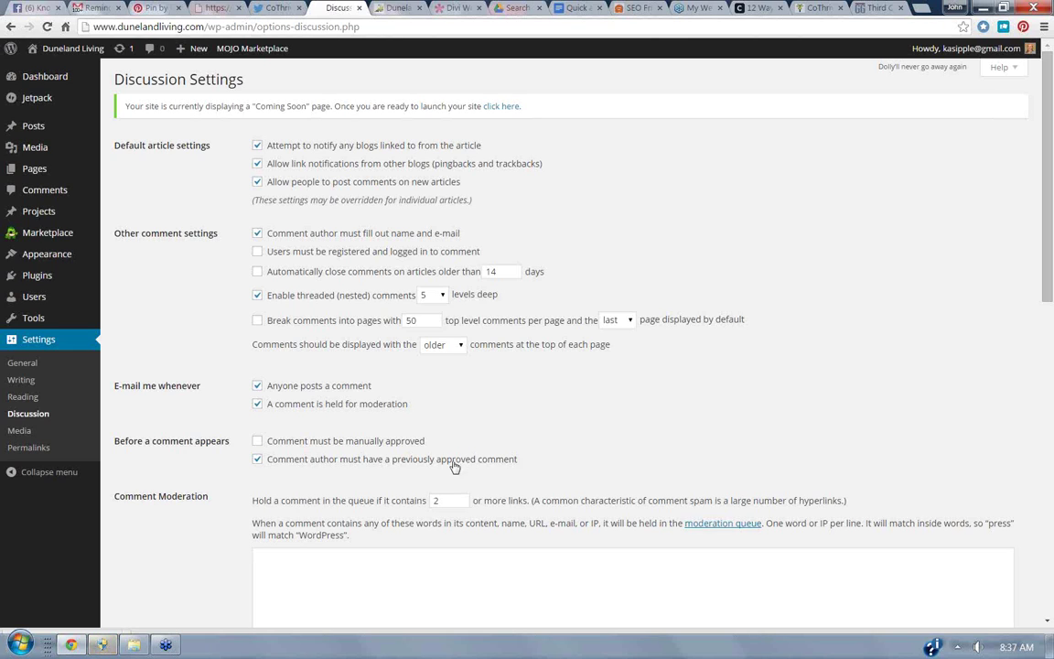
Show the Installed Plugins list with Akismet, Hello Dolly, Jetpack and MOJO Marketplace.
click(28, 278)
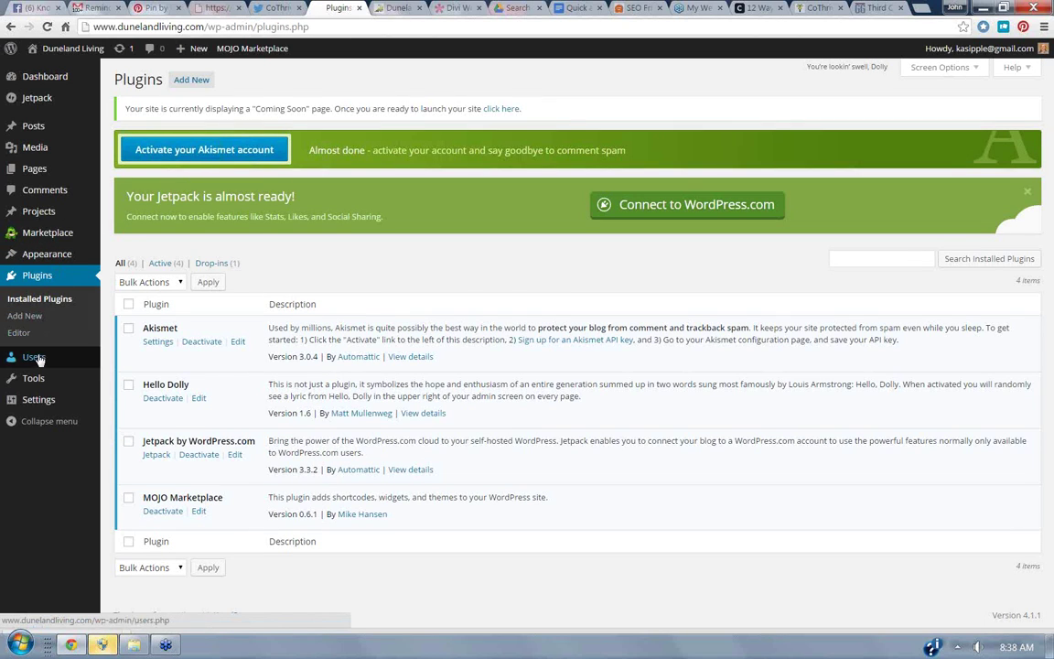
mouse_move(43, 402)
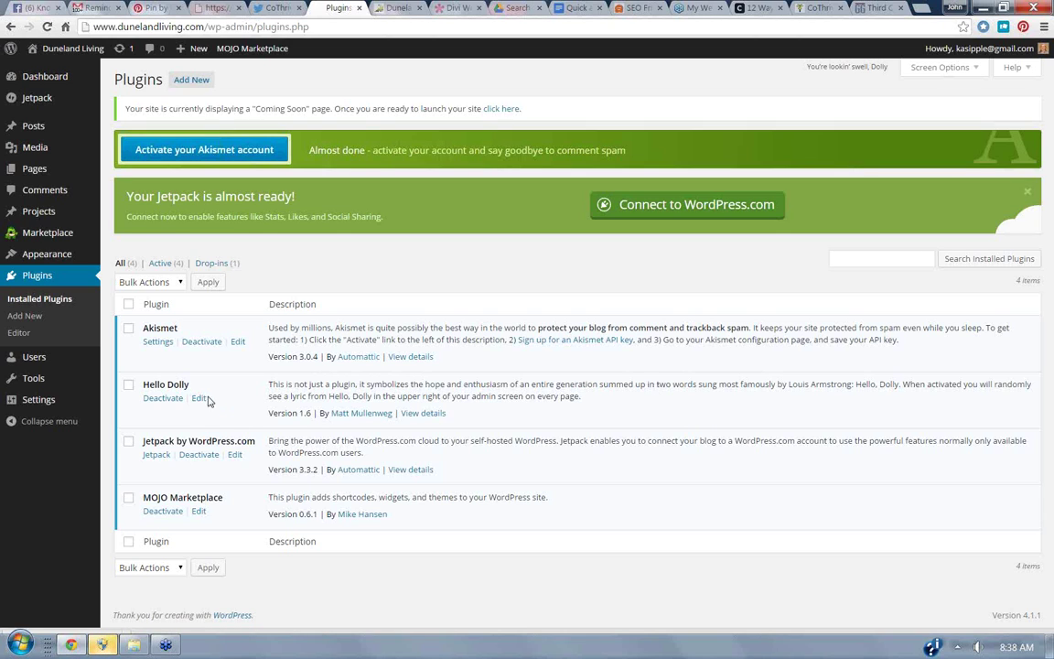
Deactivate the Hello Dolly plugin and delete its files.
click(162, 398)
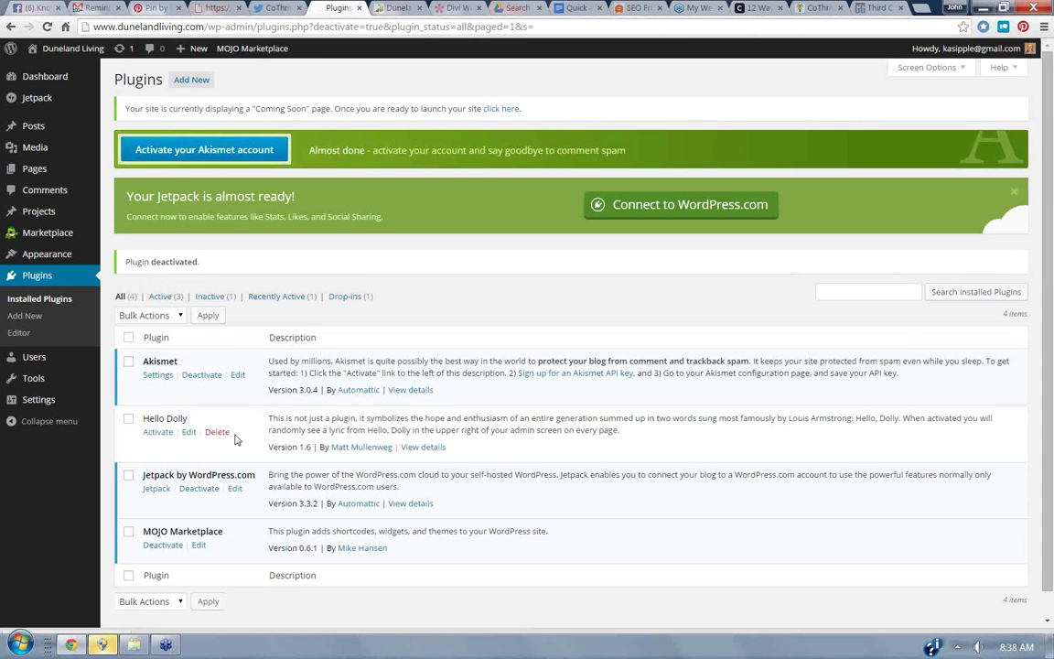
click(129, 421)
click(215, 434)
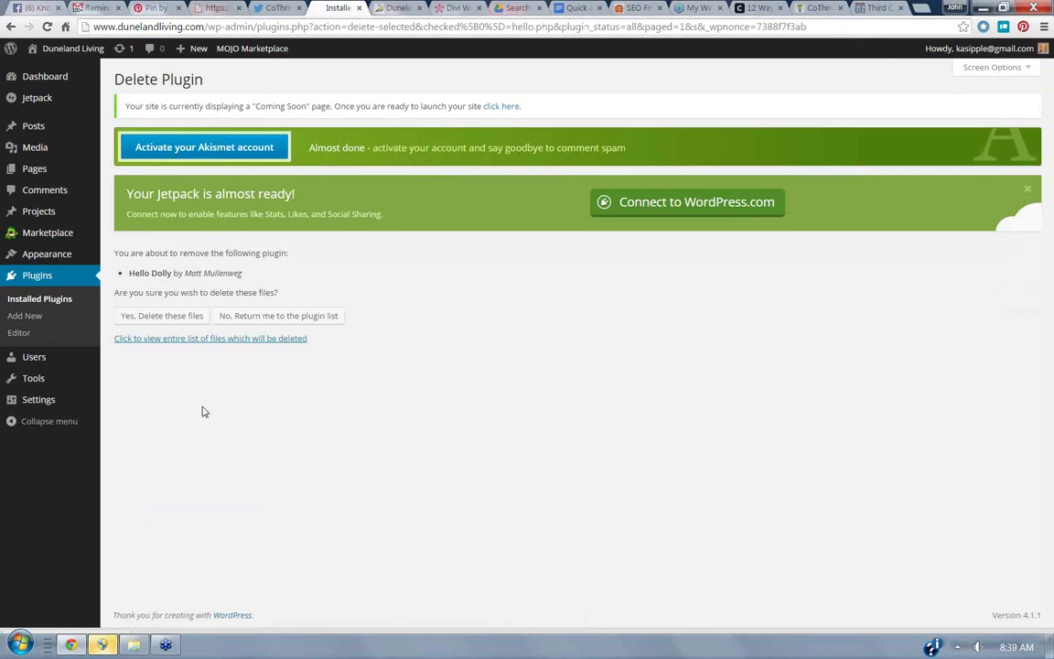
click(170, 325)
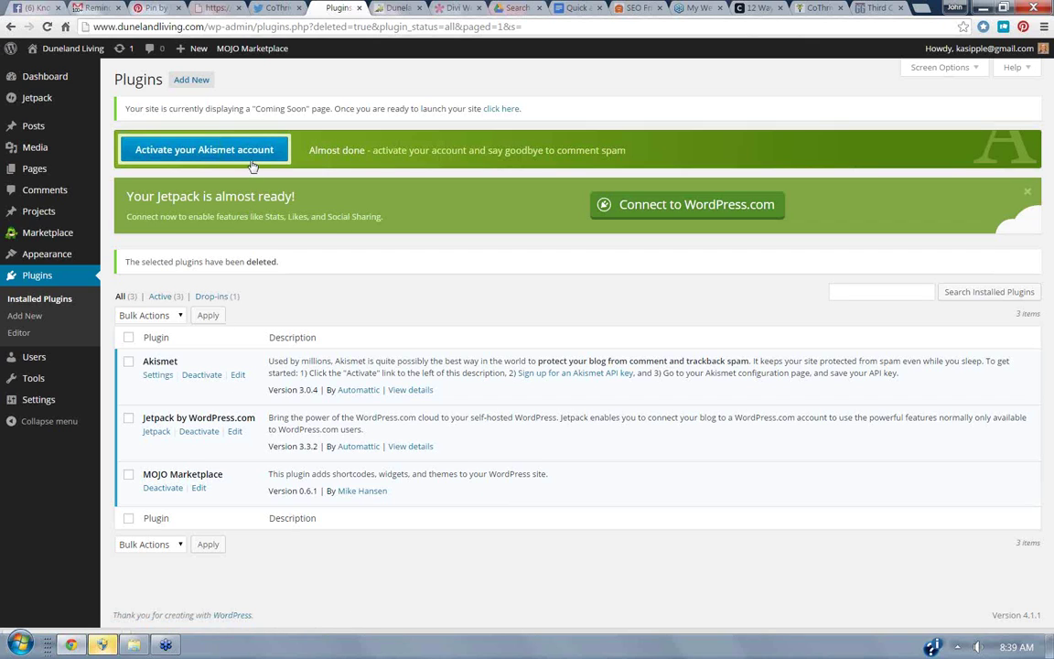
Start Akismet account activation and go to the online API-key sign-up page.
click(203, 151)
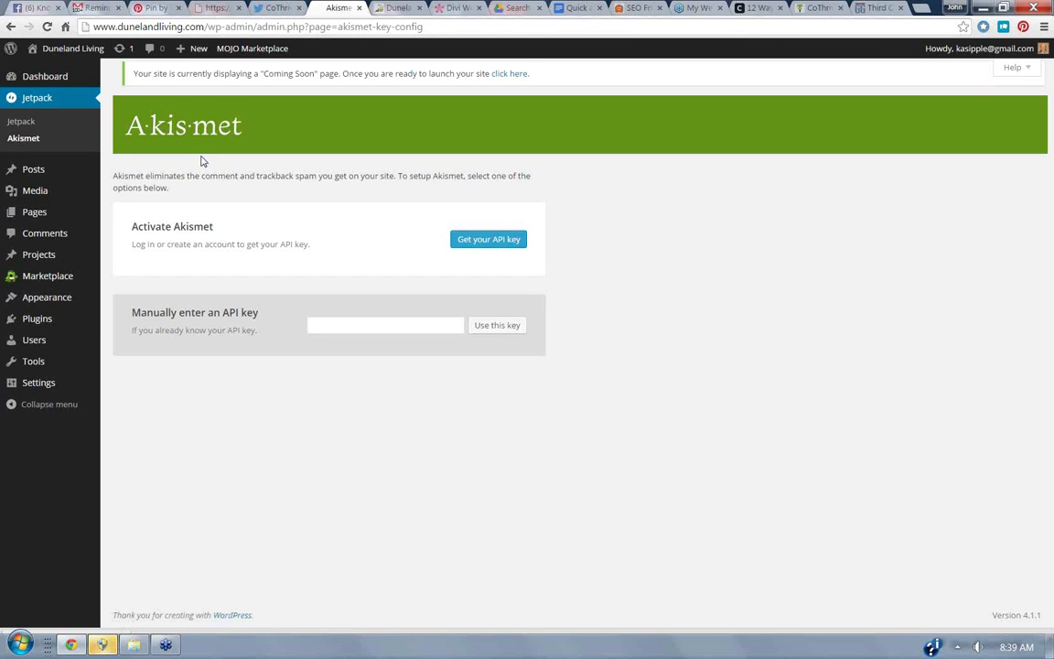
click(482, 241)
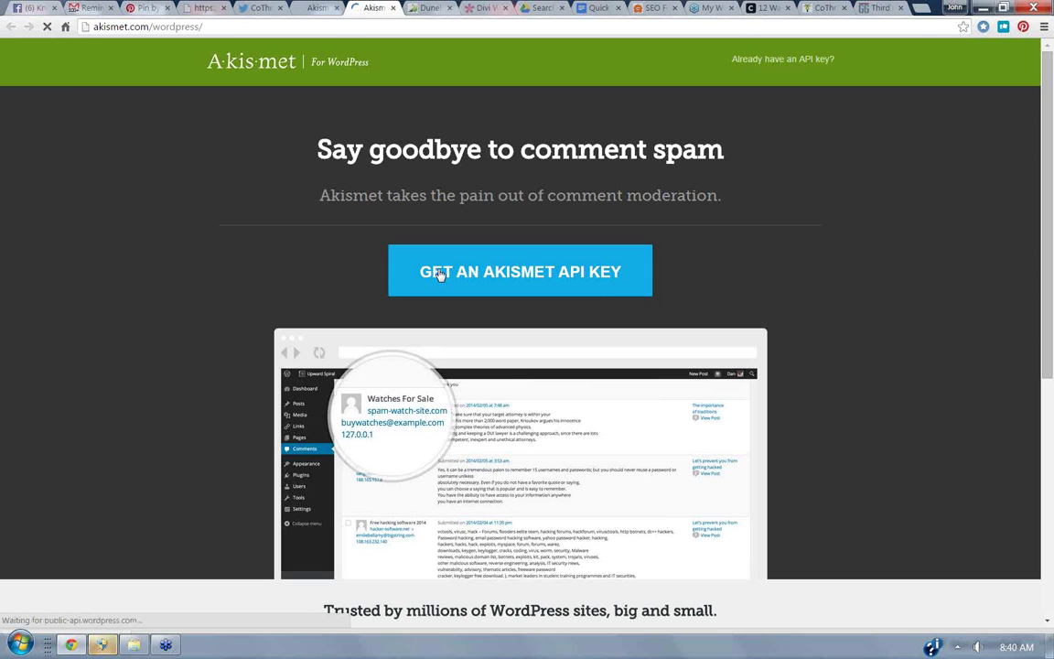
Pick Akismet's free Personal plan for a personal site, then return to the WordPress tab.
click(440, 275)
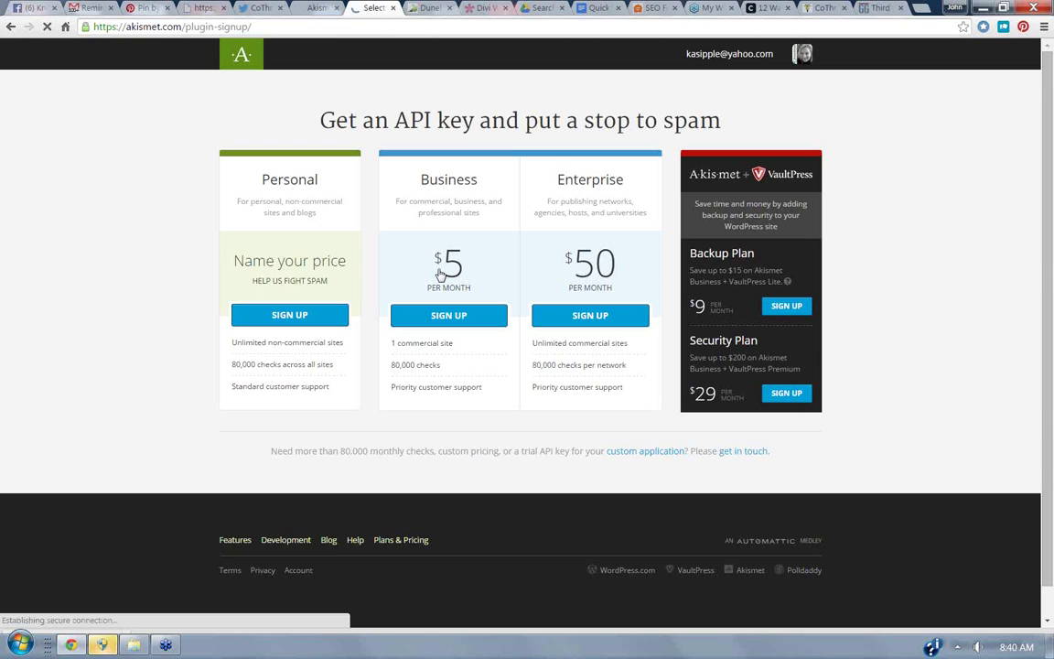
click(307, 317)
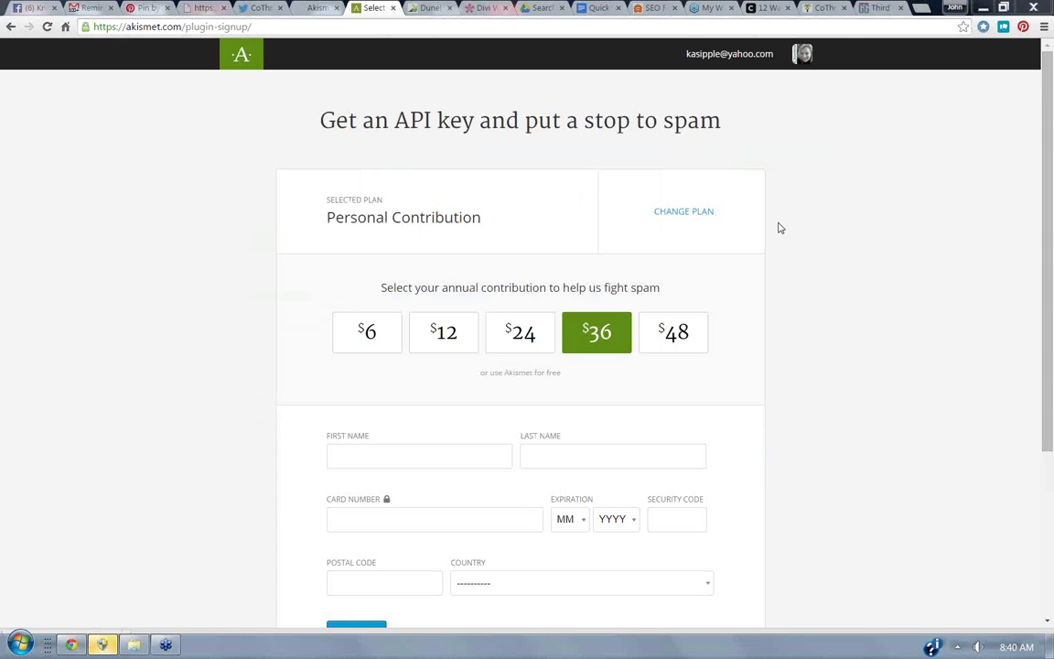
scroll(1022, 236, down, 3)
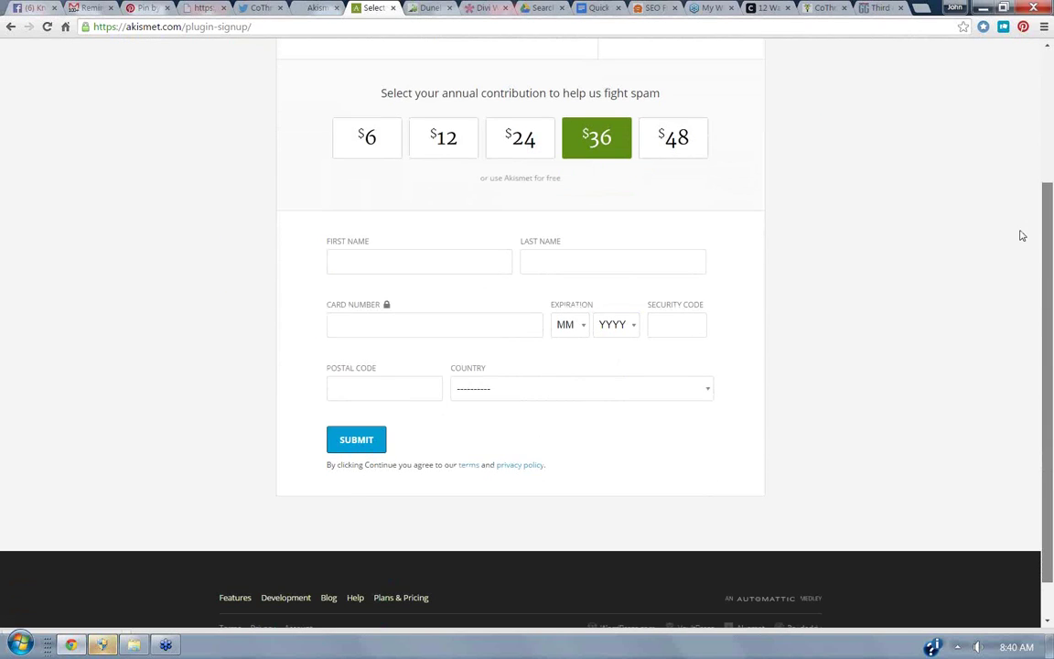
scroll(1022, 236, up, 3)
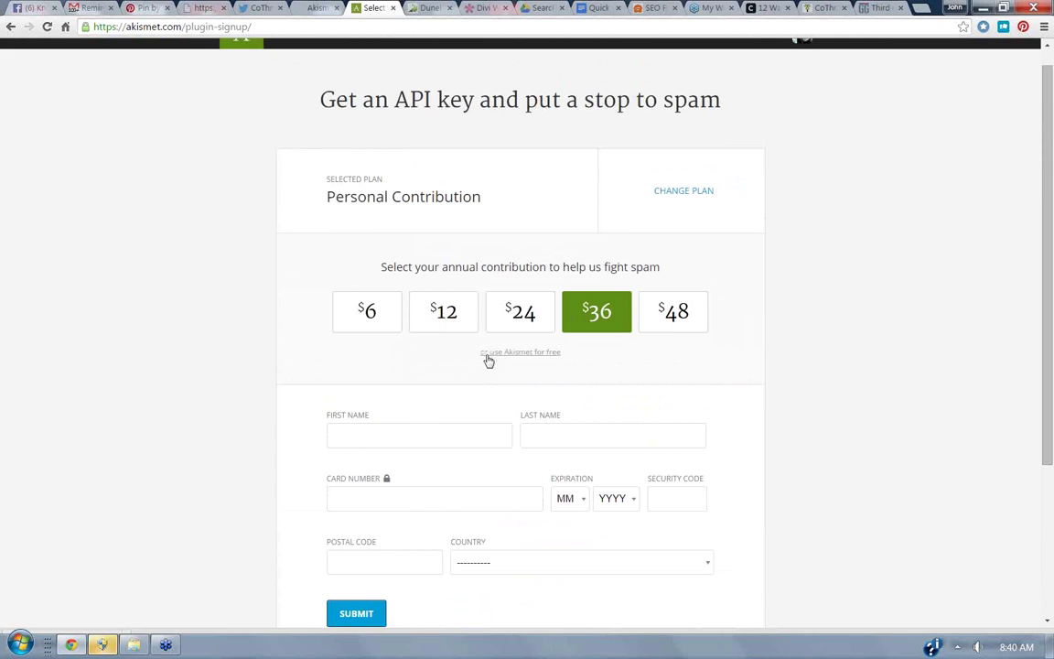
click(529, 357)
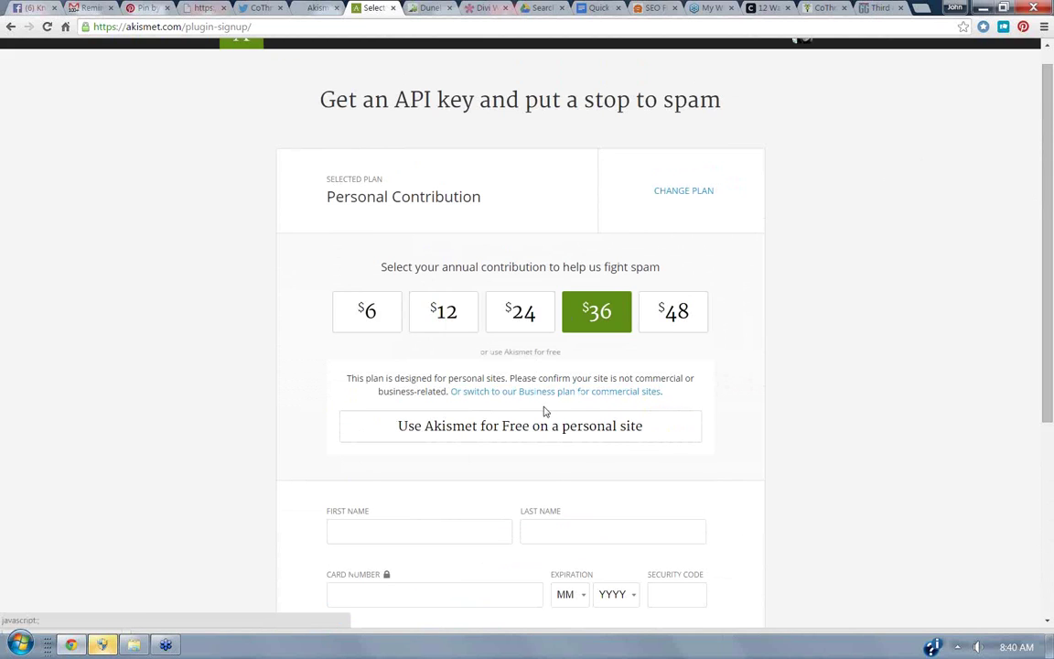
click(473, 427)
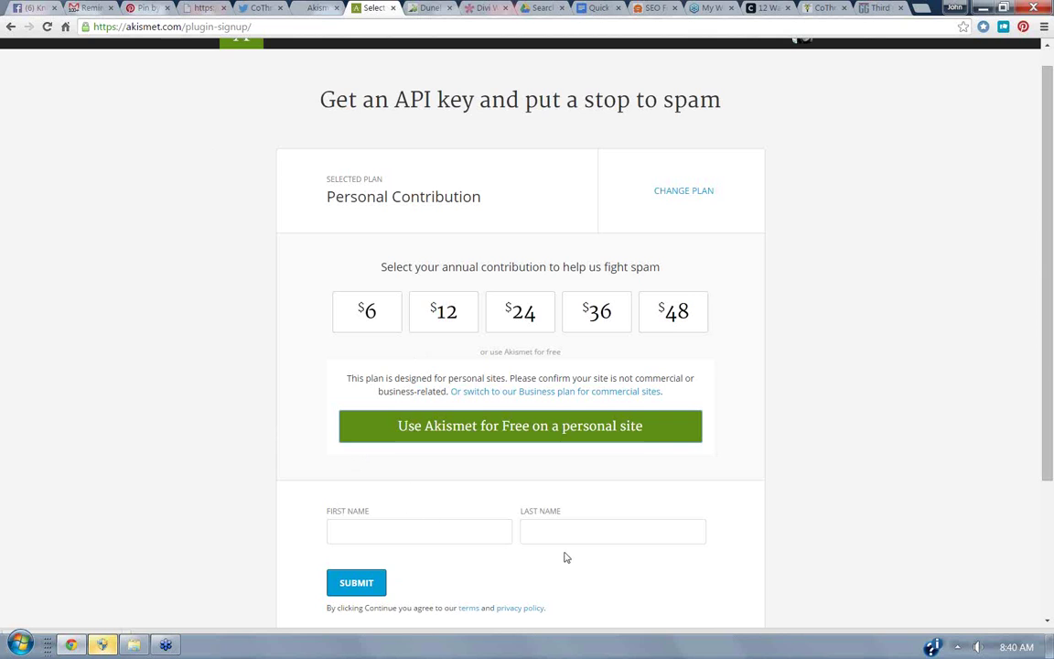
click(315, 9)
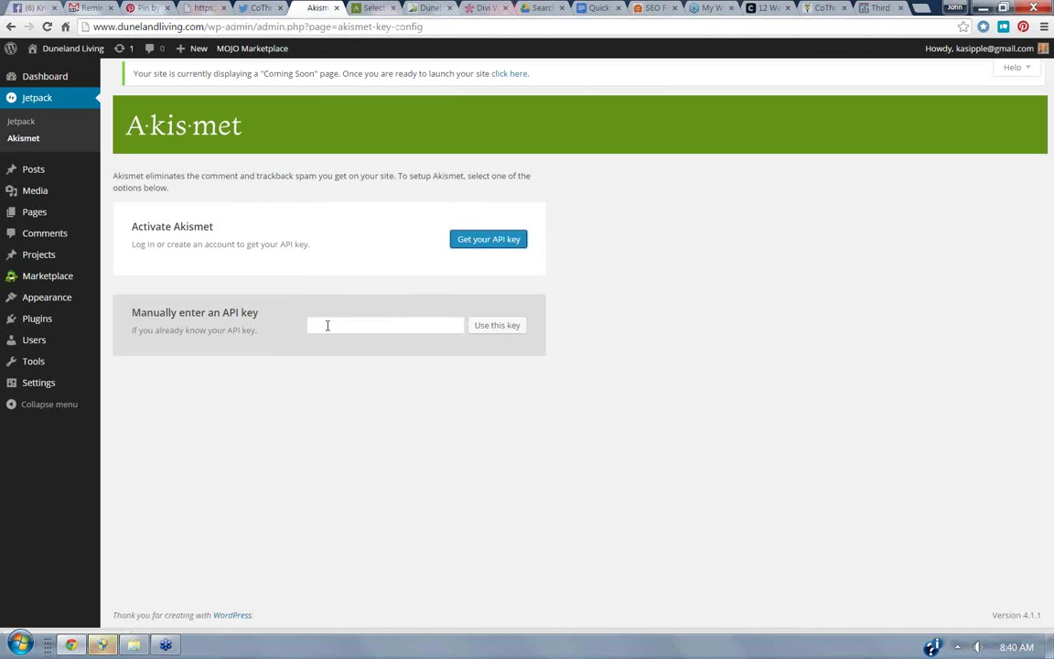
Leave the Akismet manual API-key field empty and go back to Installed Plugins.
click(327, 324)
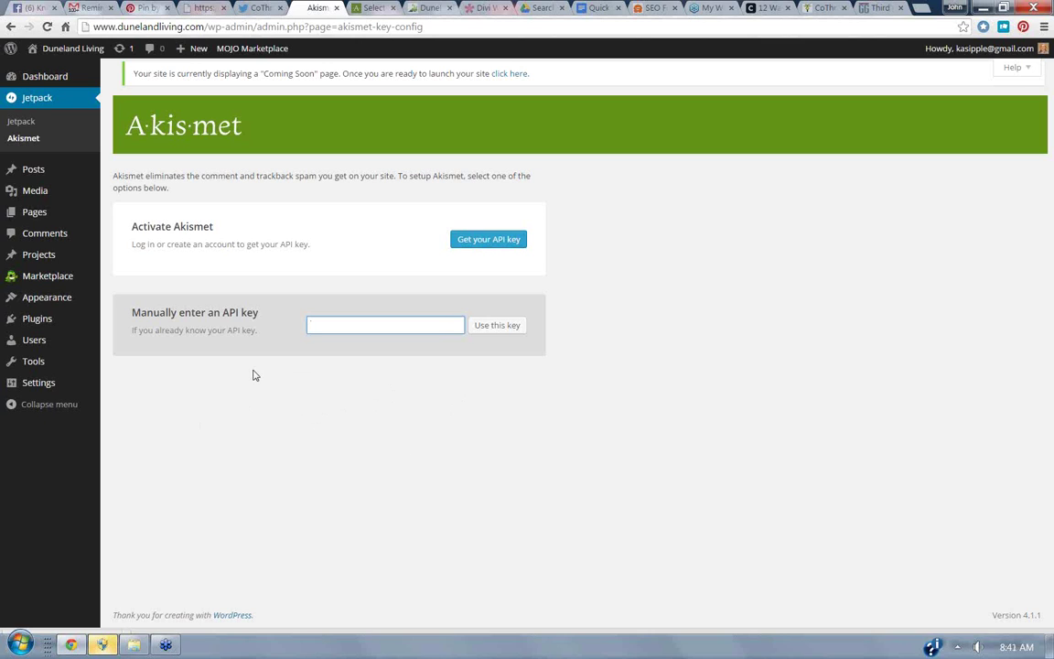
click(47, 326)
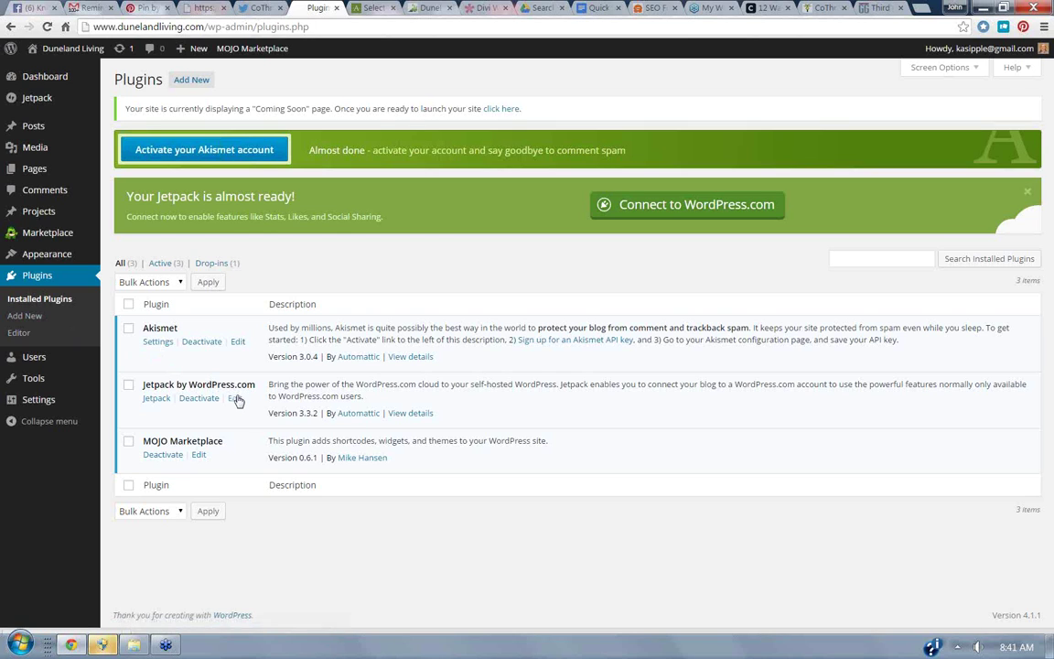
Connect and authorize Jetpack with WordPress.com, then go to its settings page.
click(660, 208)
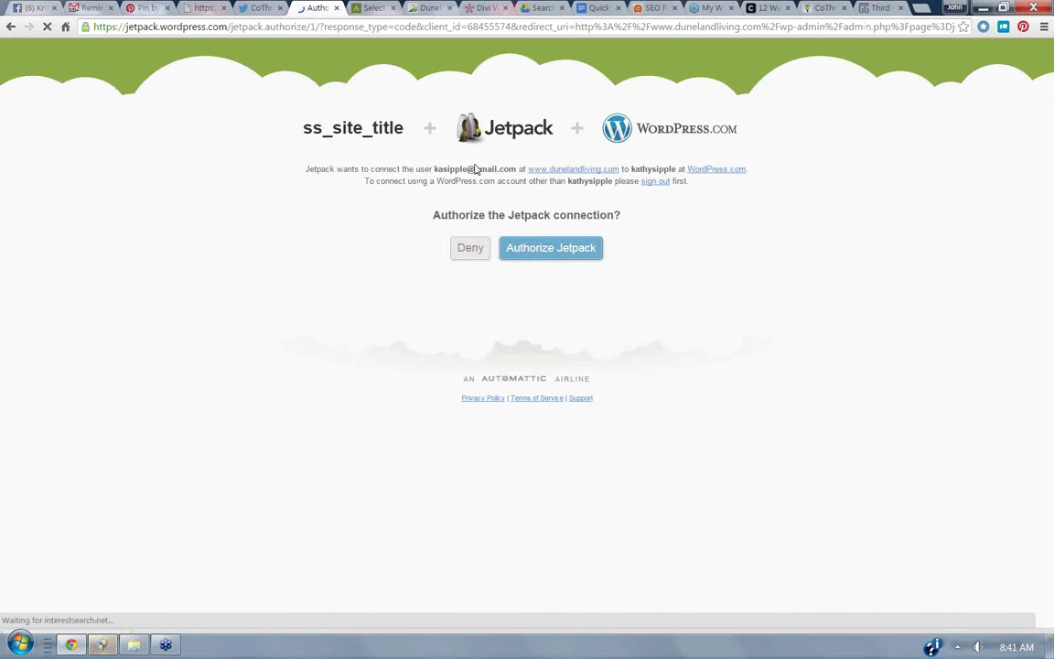
click(566, 253)
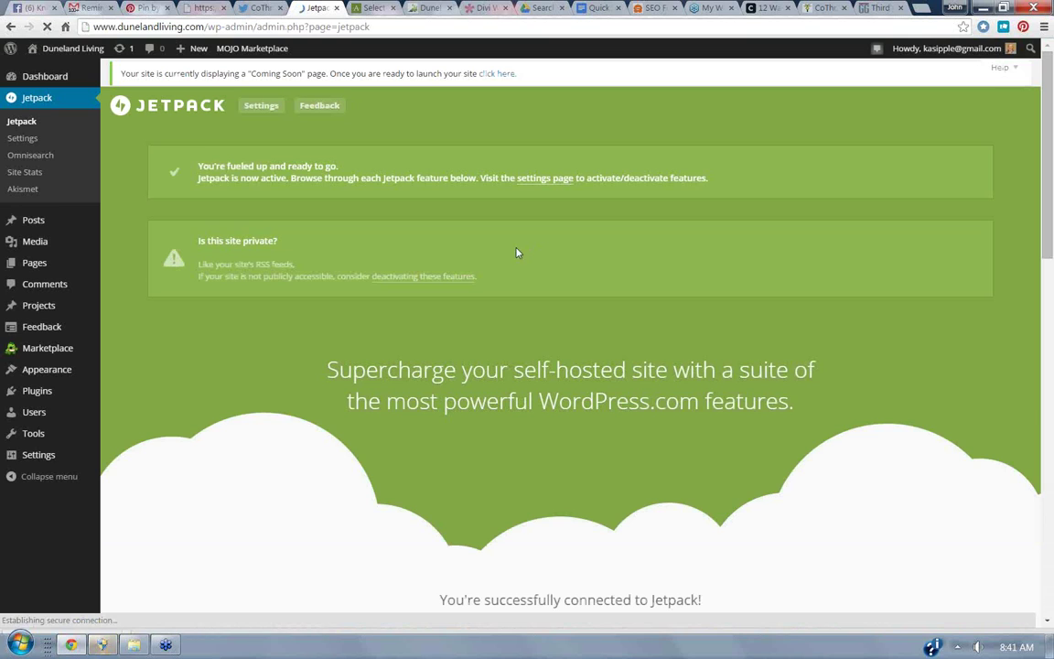
click(537, 179)
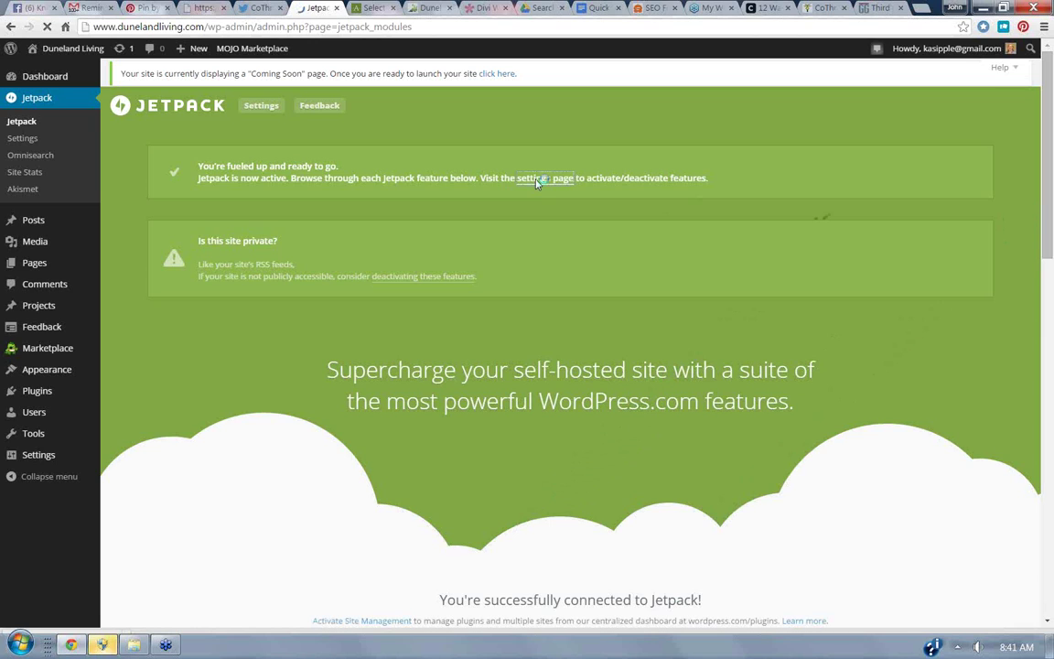
Bring up the Jetpack modules list and view the Publicize module's details.
click(545, 178)
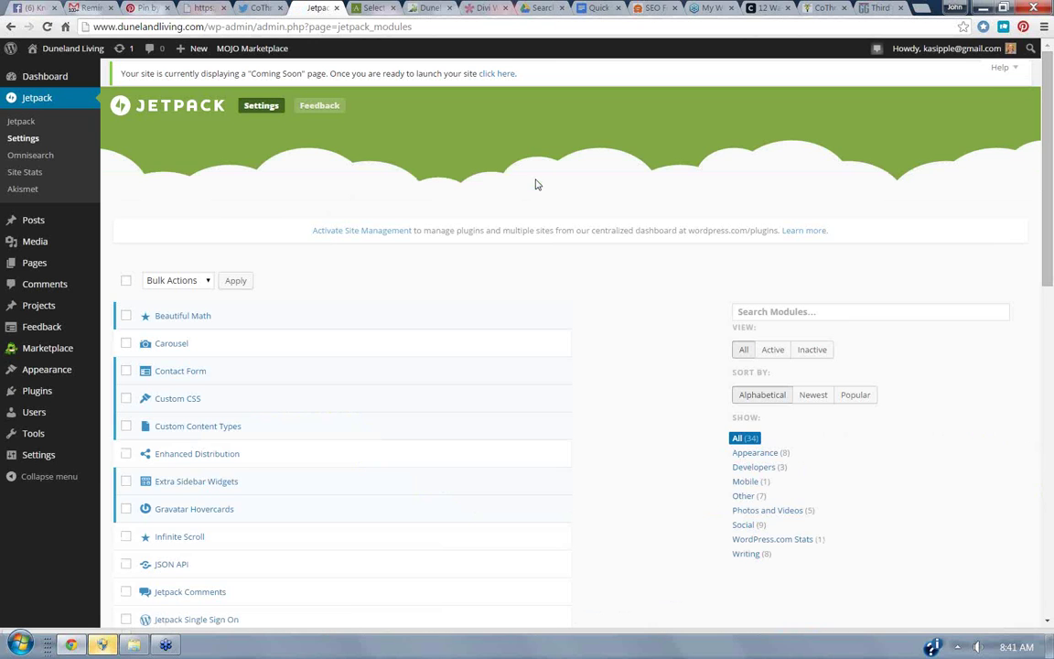
drag(1050, 139, 932, 334)
click(161, 370)
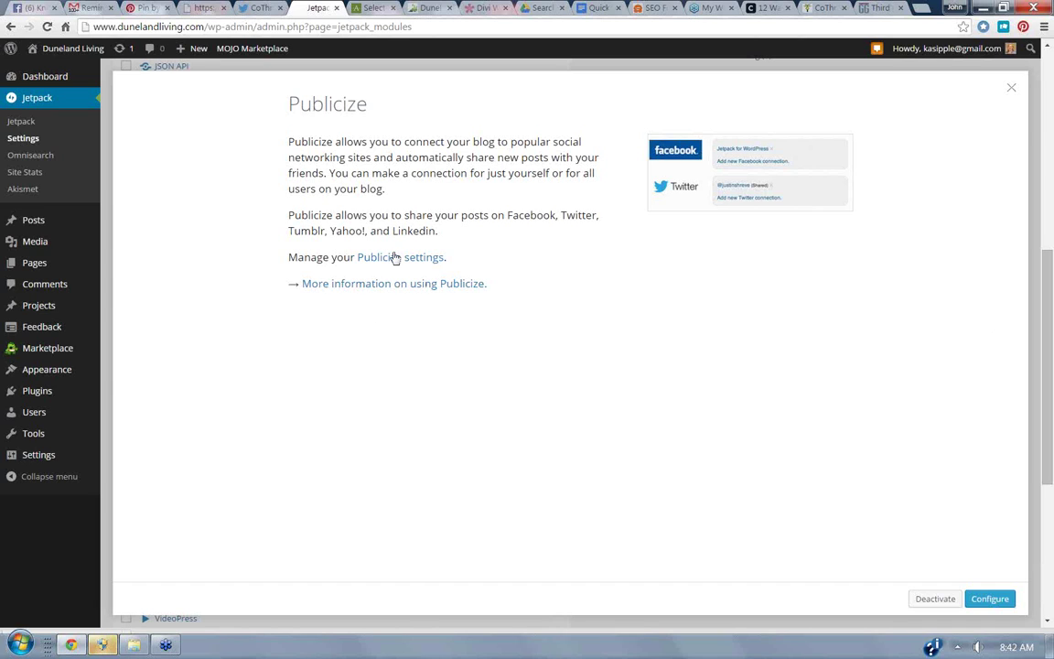
Look over Publicize Sharing Settings, then return to the Installed Plugins list.
click(392, 259)
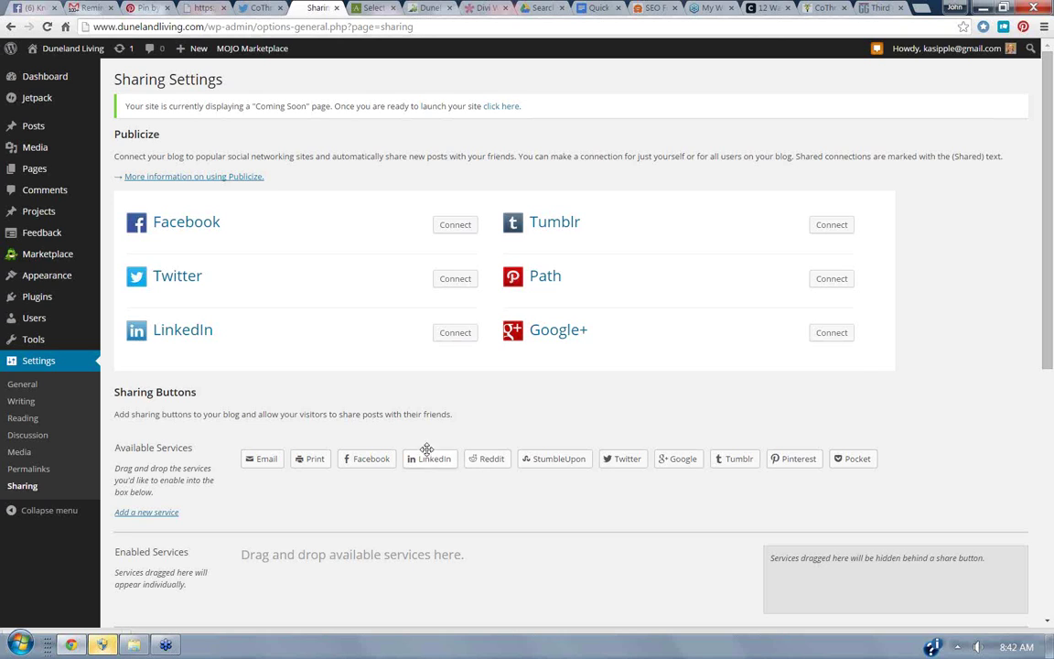
click(31, 301)
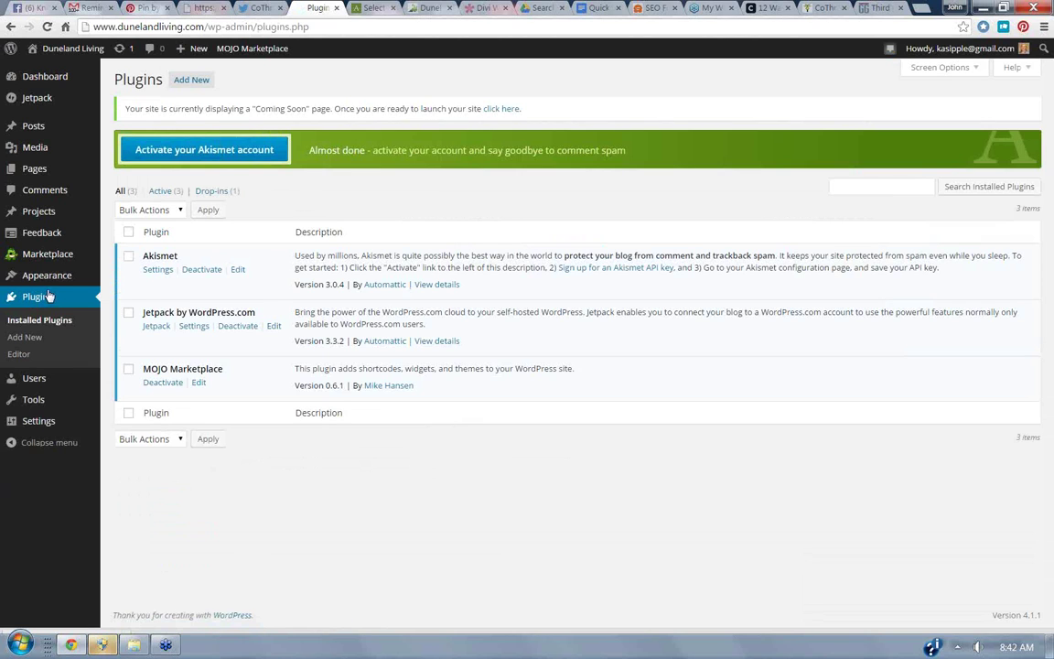
Search the Add Plugins directory for 'cloud'.
click(189, 81)
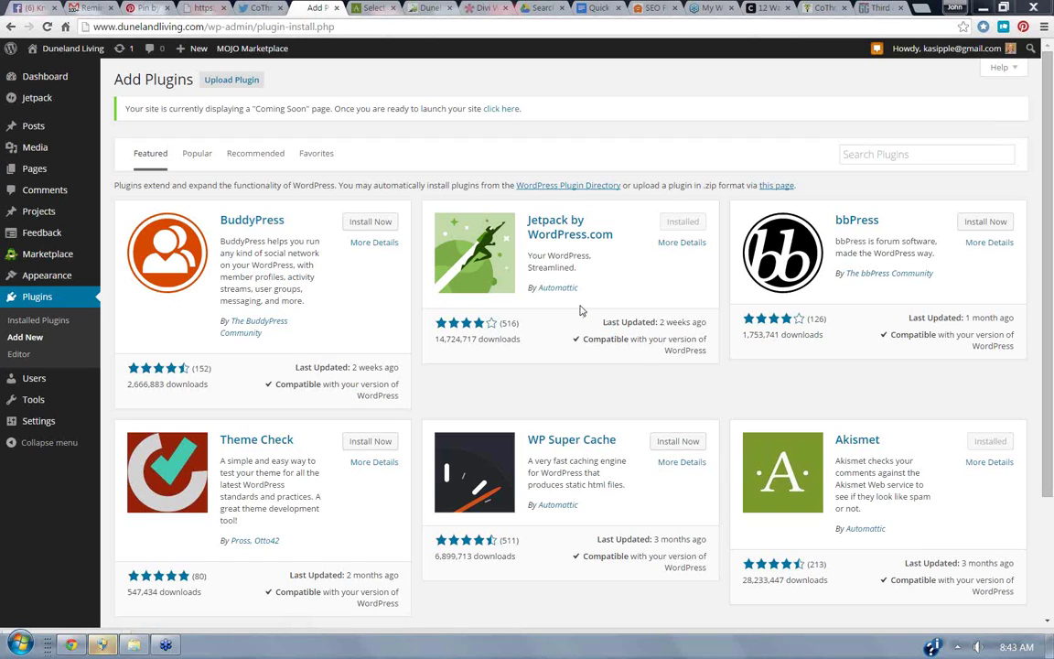
scroll(1051, 228, down, 3)
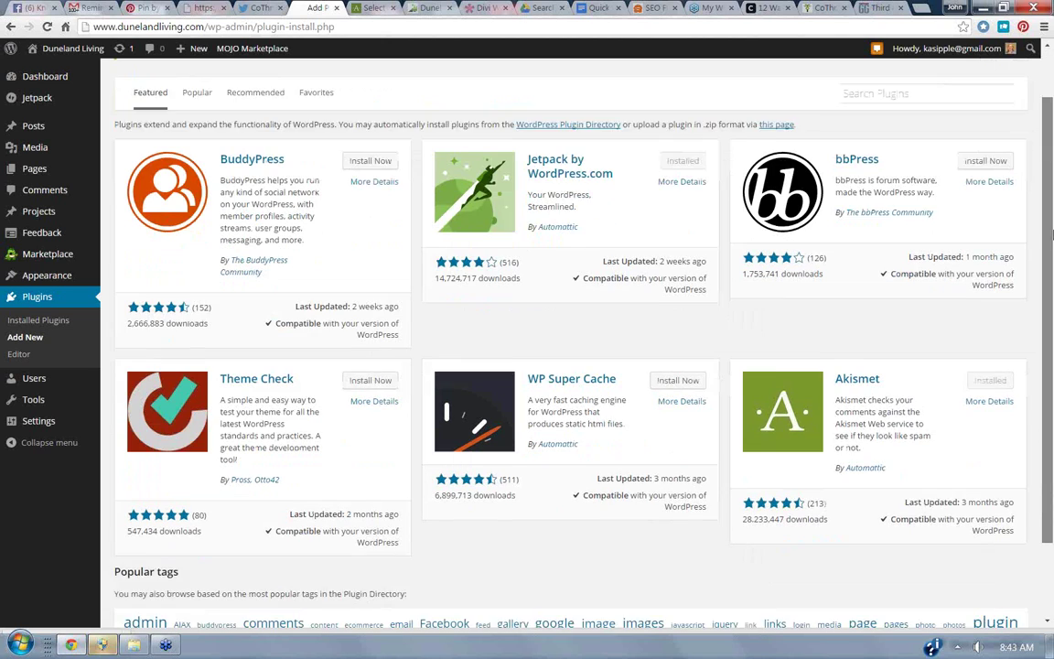
scroll(1051, 256, up, 3)
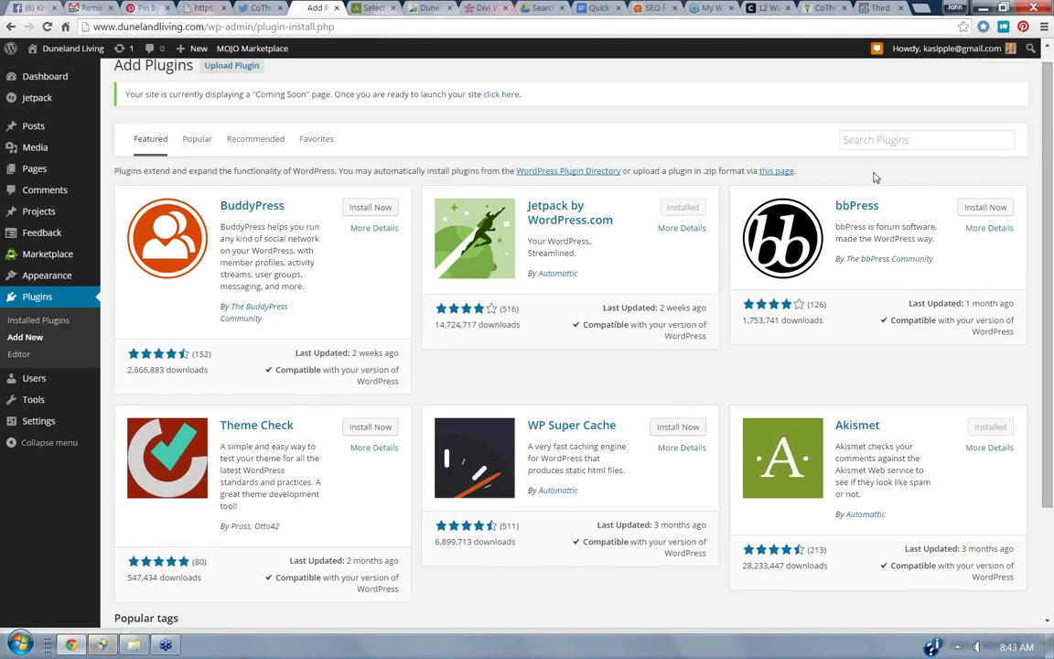
click(875, 141)
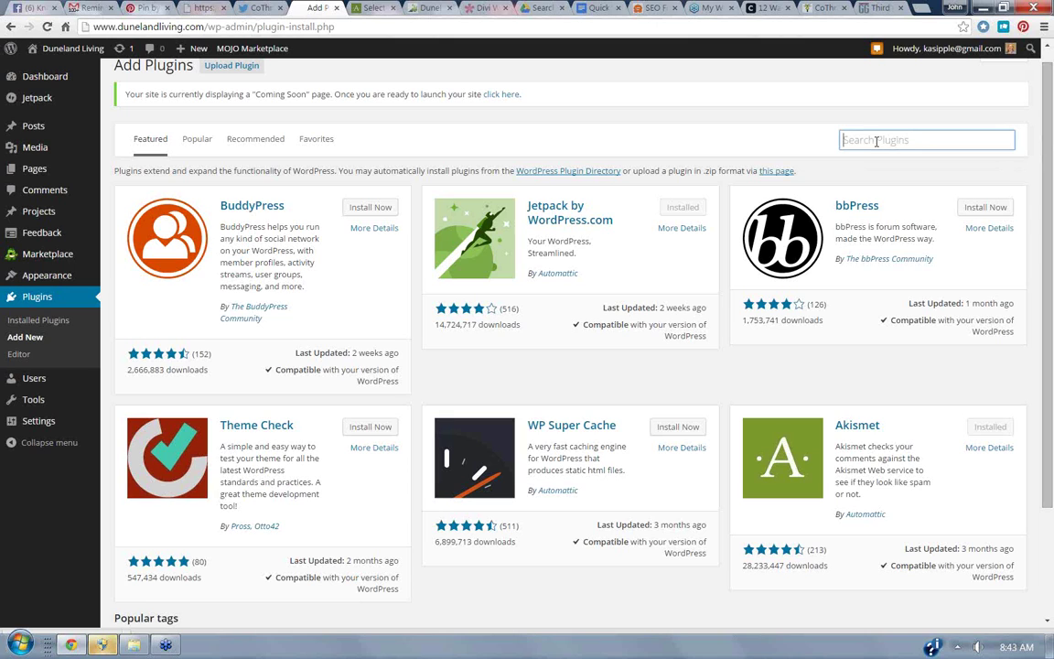
text(cloud)
key(Return)
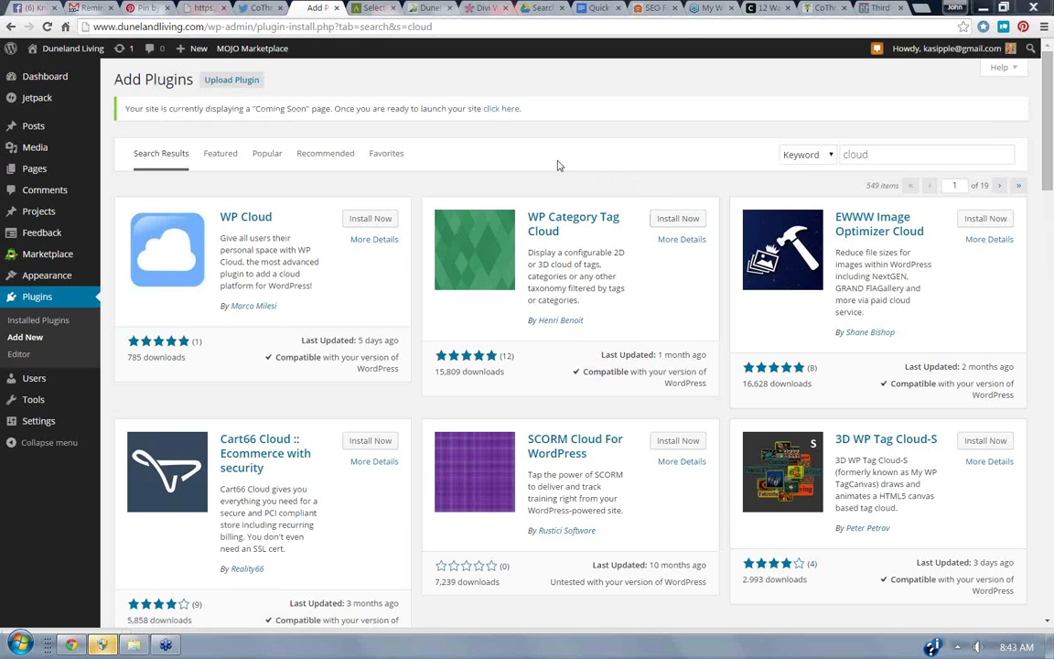
Preview WP Category Tag Cloud's details and screenshots, then close them.
click(582, 222)
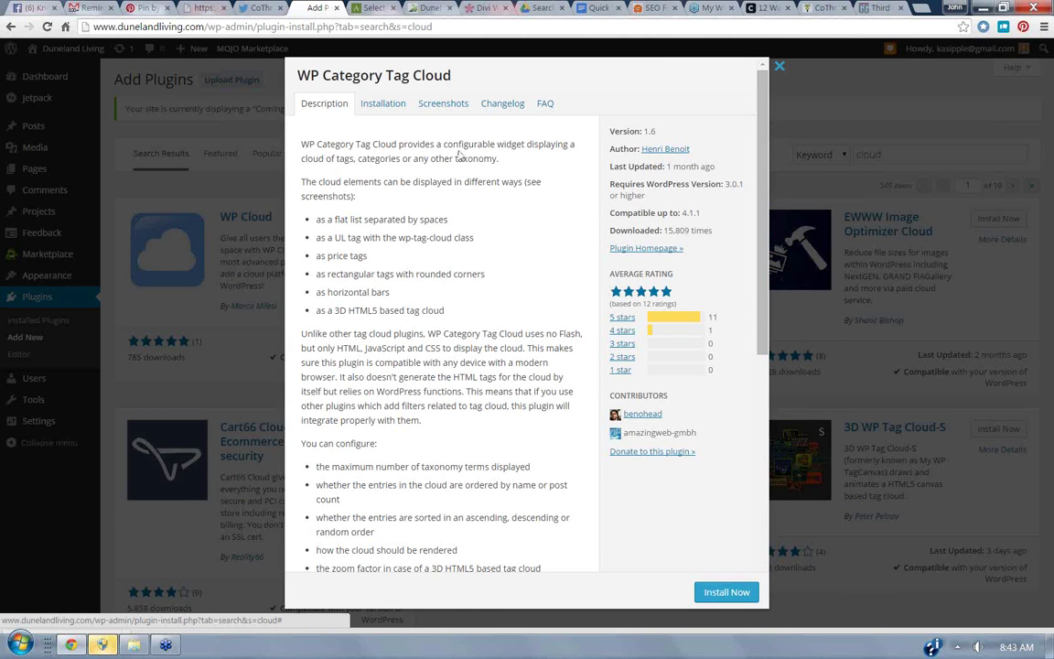
click(442, 112)
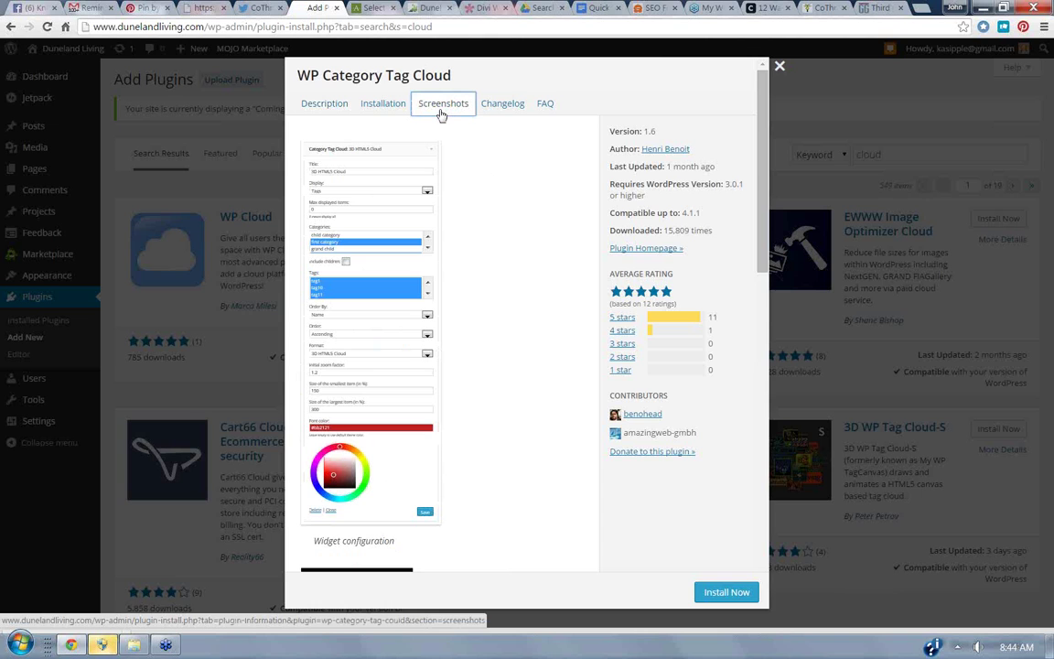
click(779, 68)
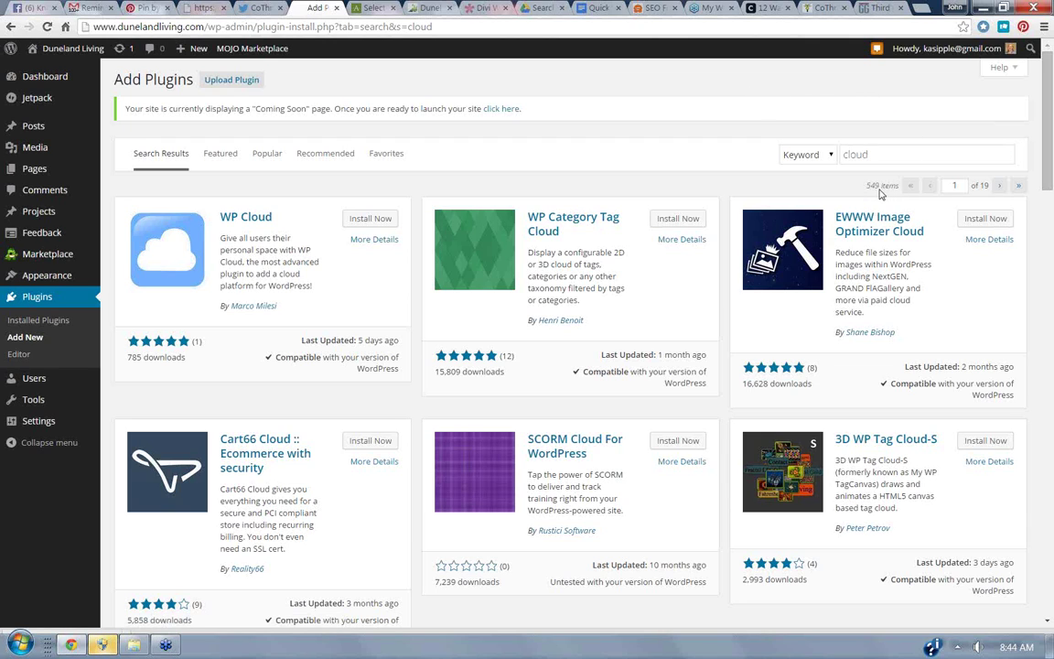
Replace the search term with 'podcast', then browse the Recommended plugins.
double_click(850, 155)
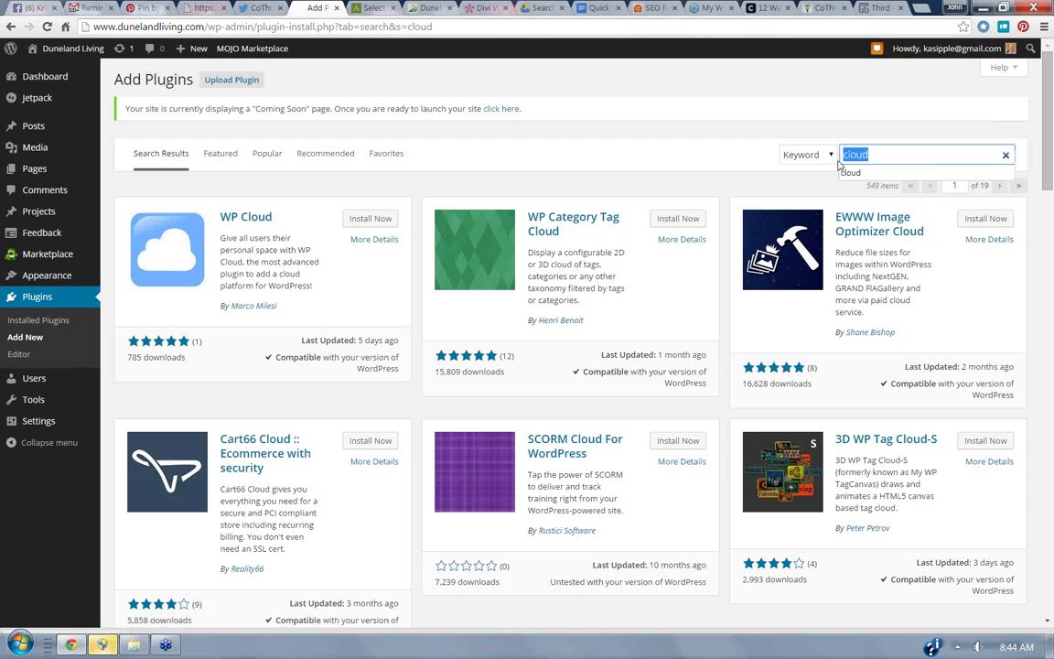
text(podcast)
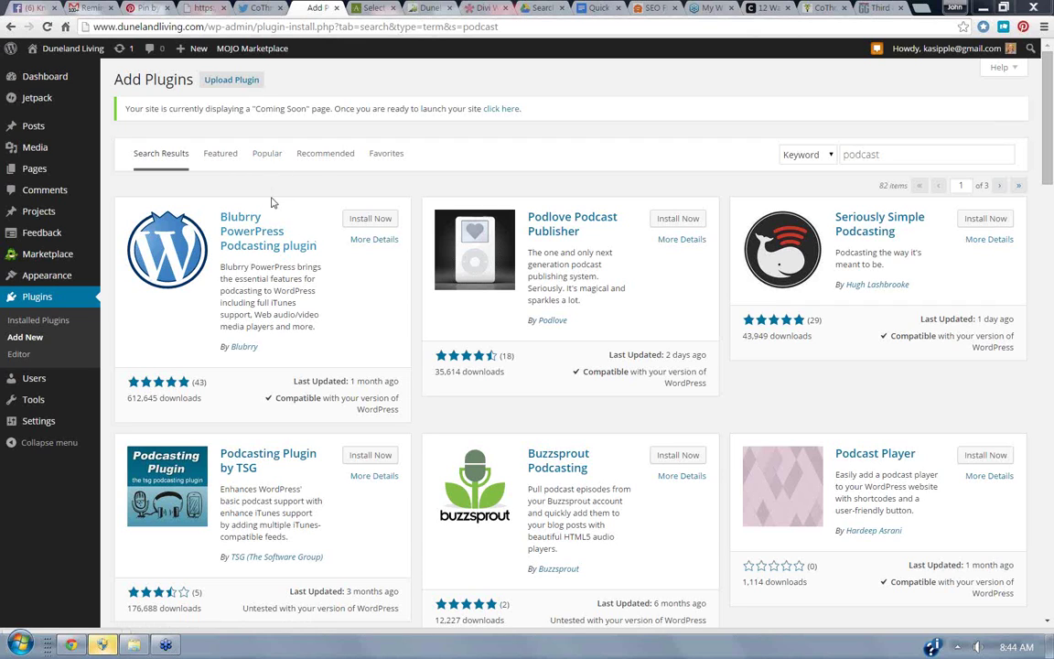
click(320, 157)
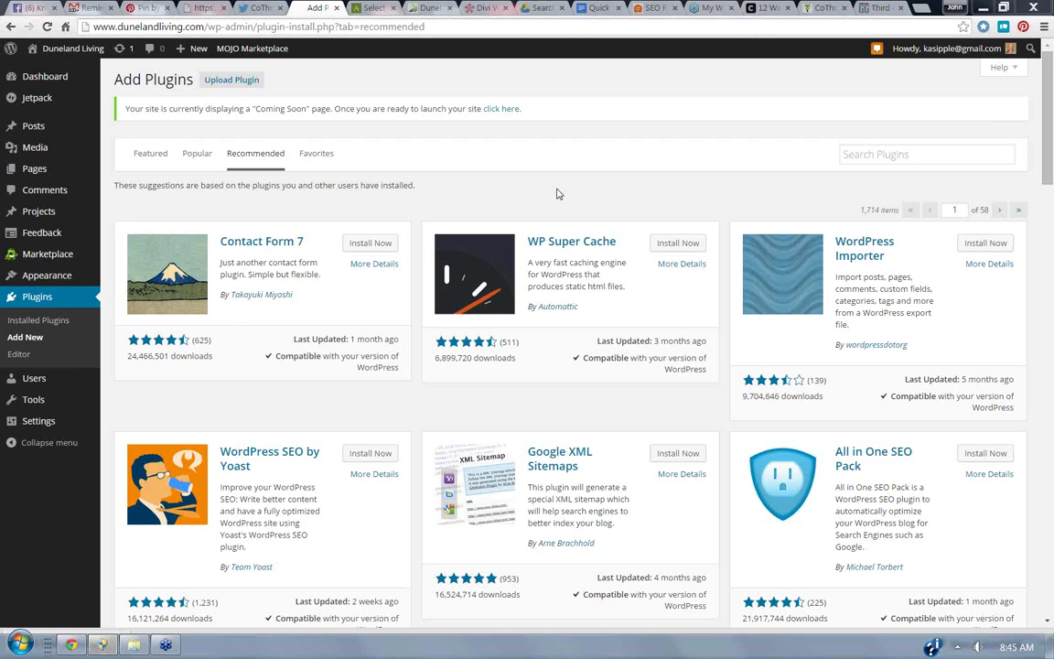
Search plugins for slidedeck, narrow it to slidedeck2, and open the SlideDeck 2 Lite details.
click(864, 155)
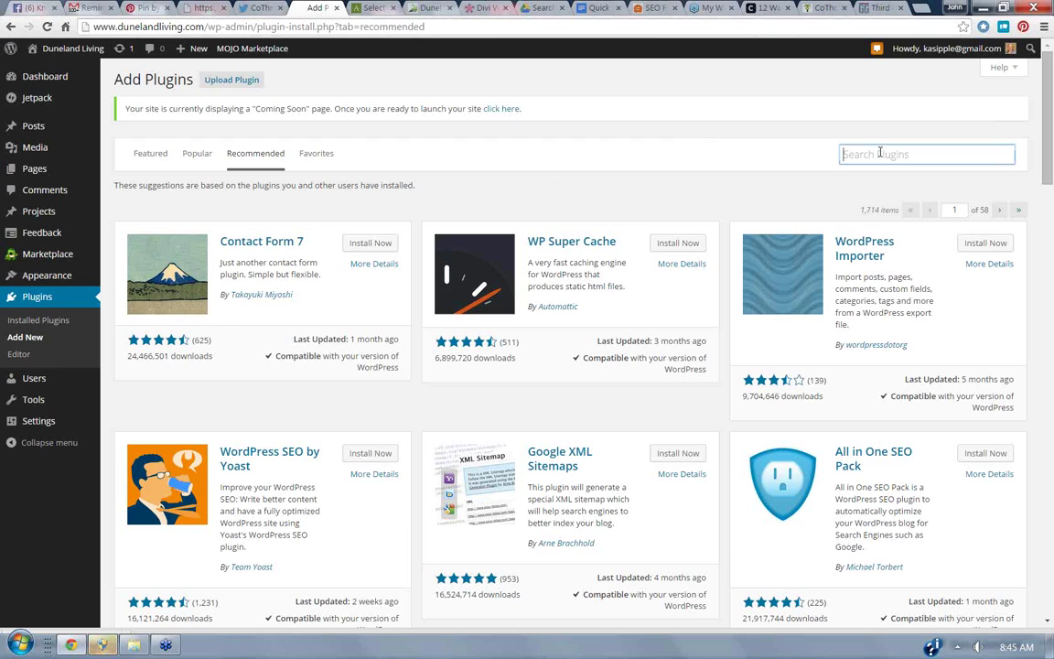
text(slidedec)
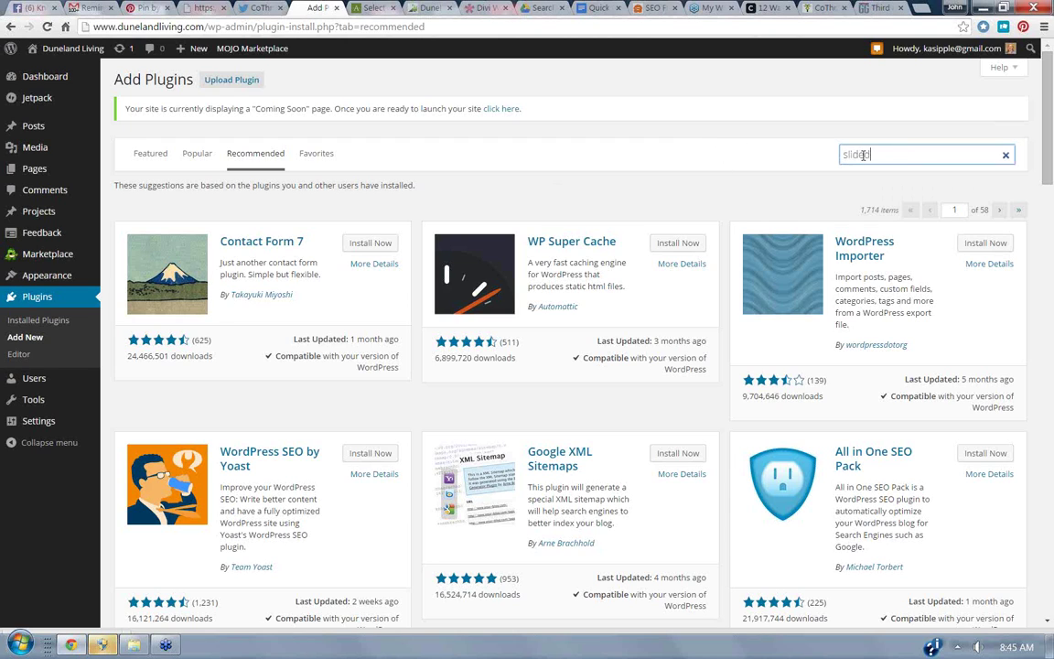
text(k)
key(Return)
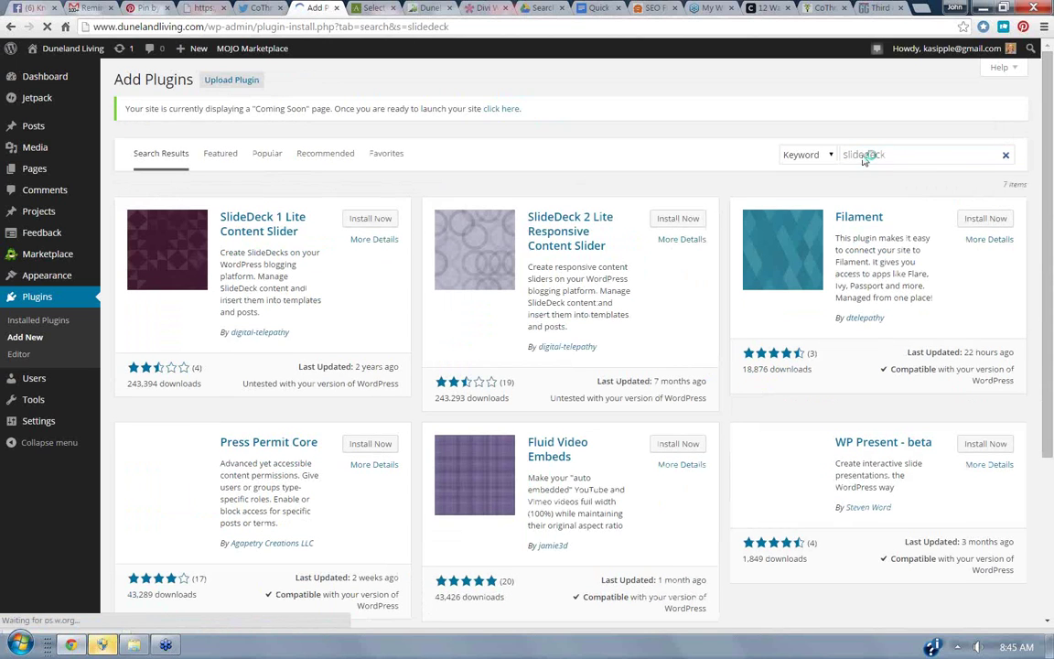
click(930, 156)
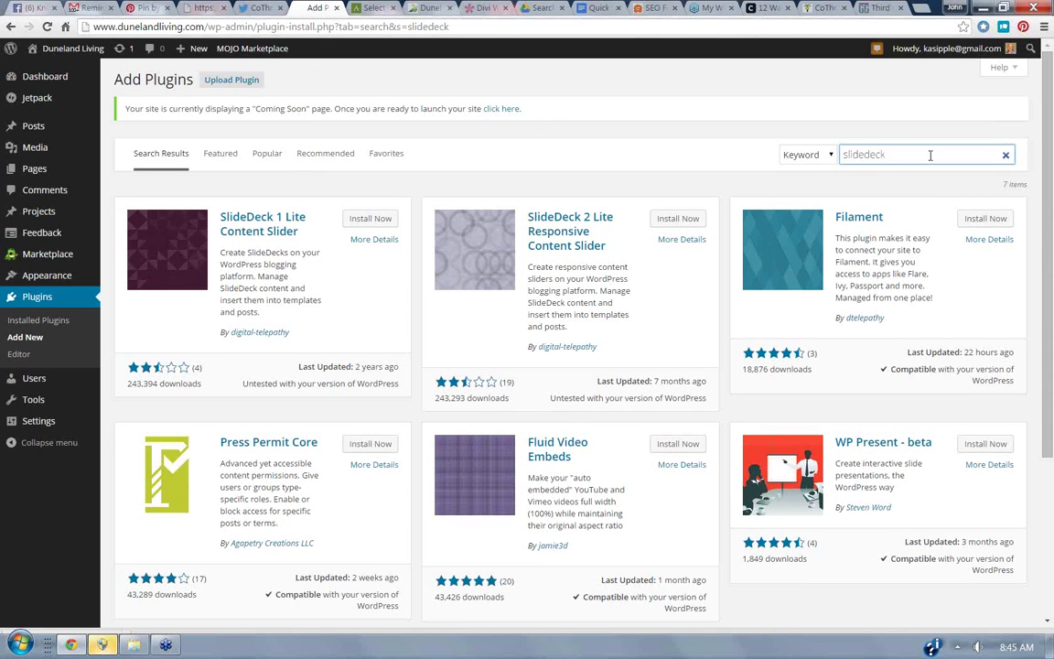
text(2)
key(Return)
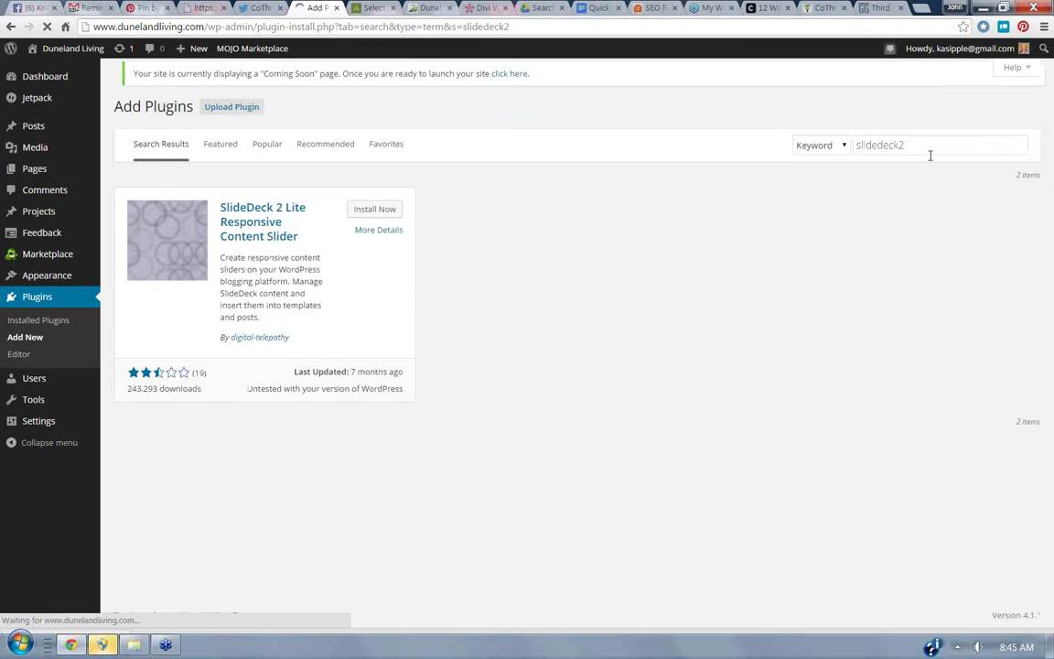
click(253, 232)
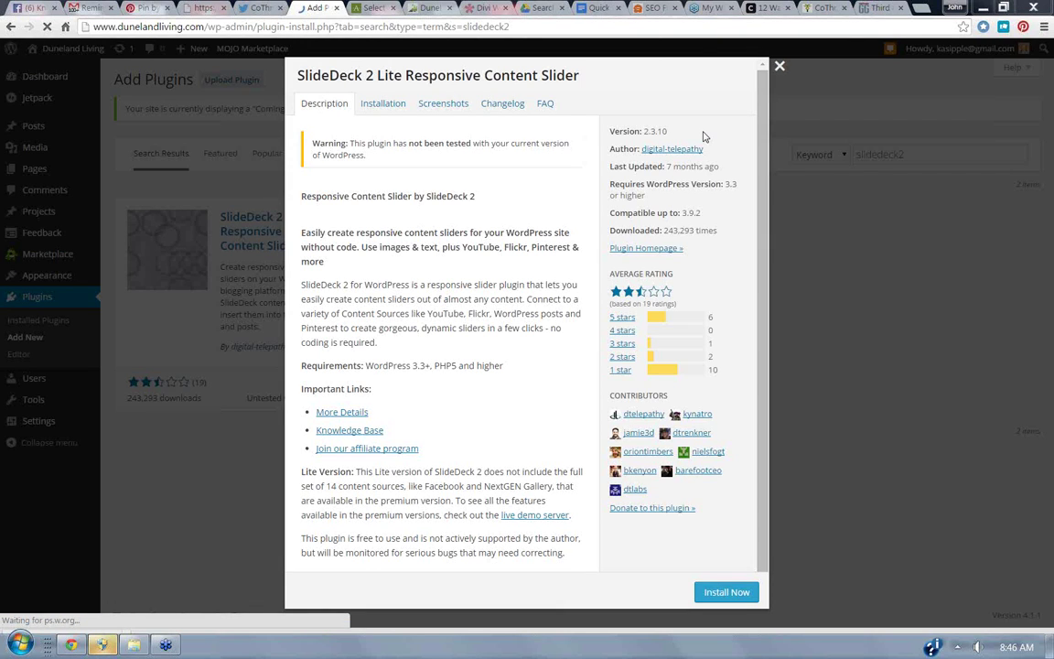
Review the SlideDeck 2 Lite screenshots, then close its details window.
click(442, 105)
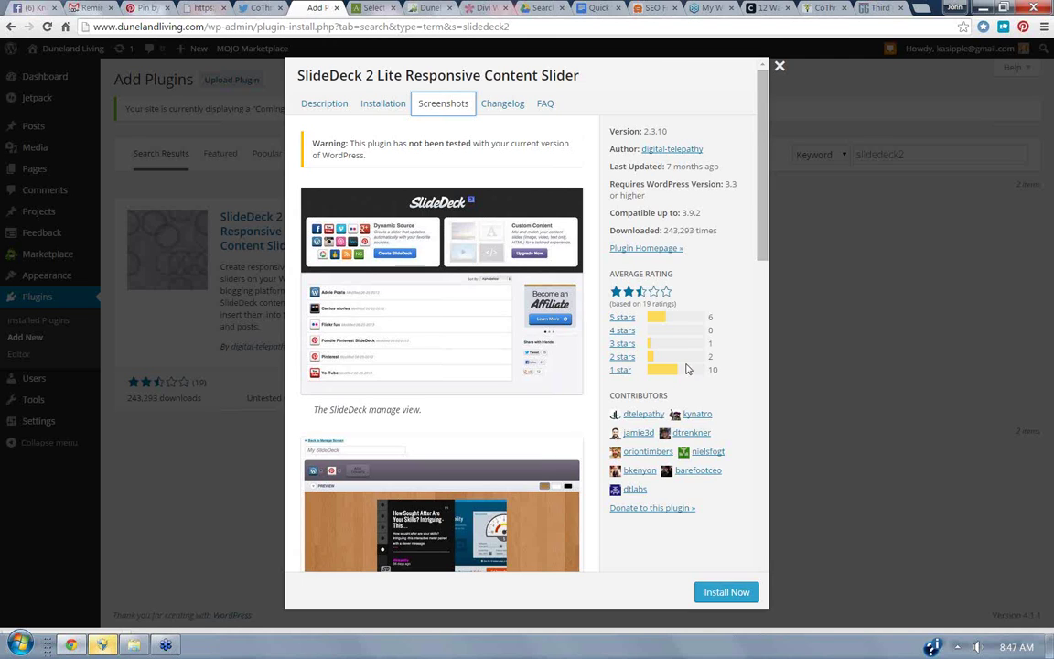
click(780, 69)
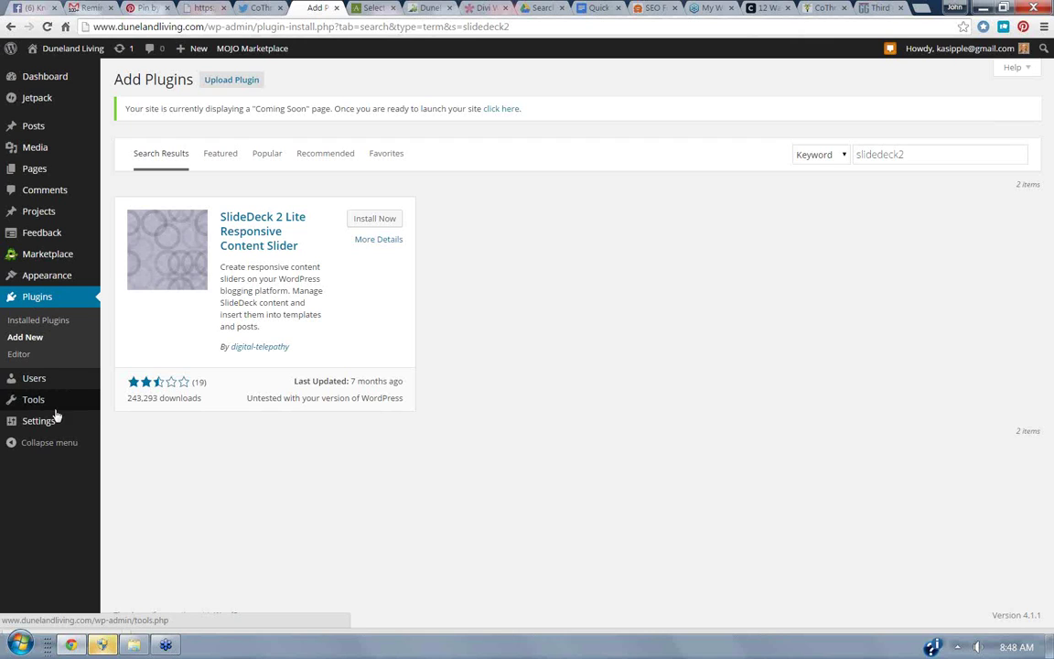
mouse_move(38, 425)
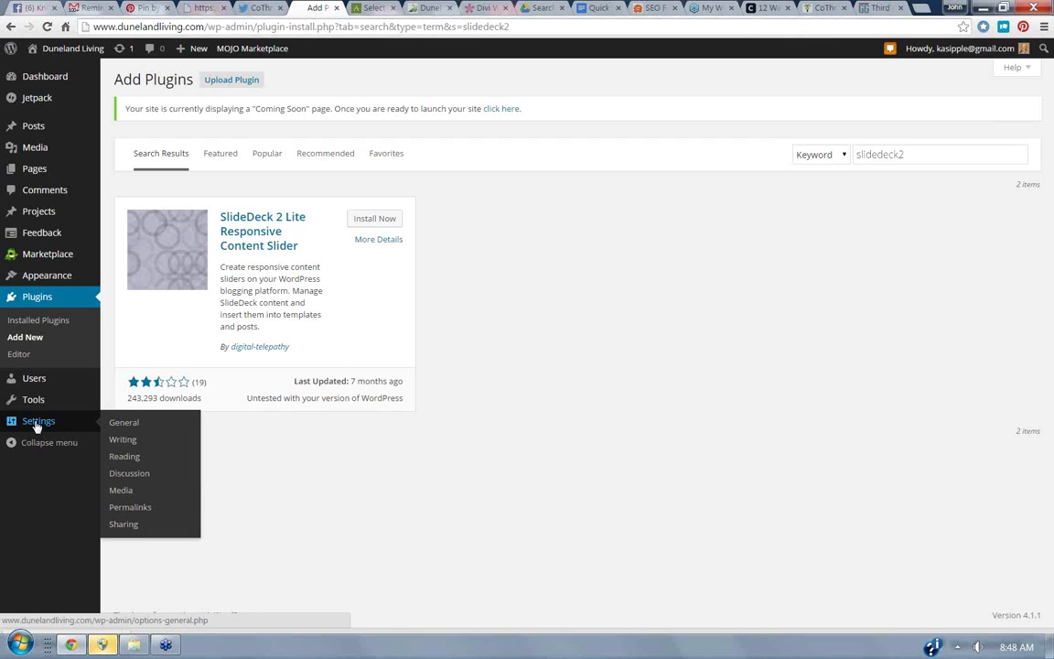
Go to Tools > Import to see importers such as Blogger, RSS, Tumblr and WordPress.
click(41, 402)
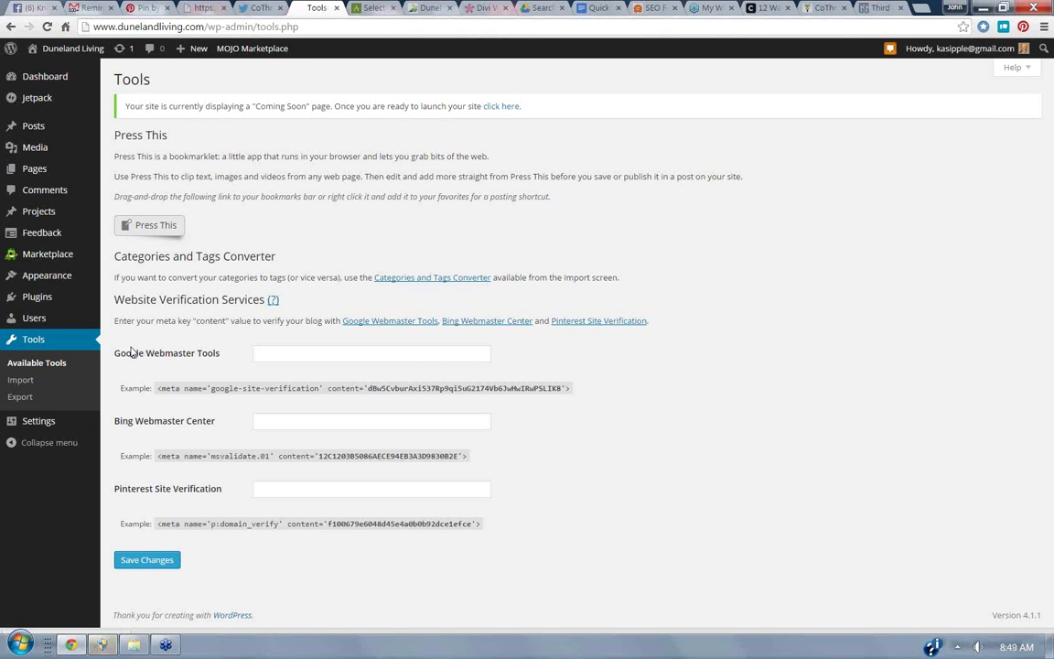
click(25, 382)
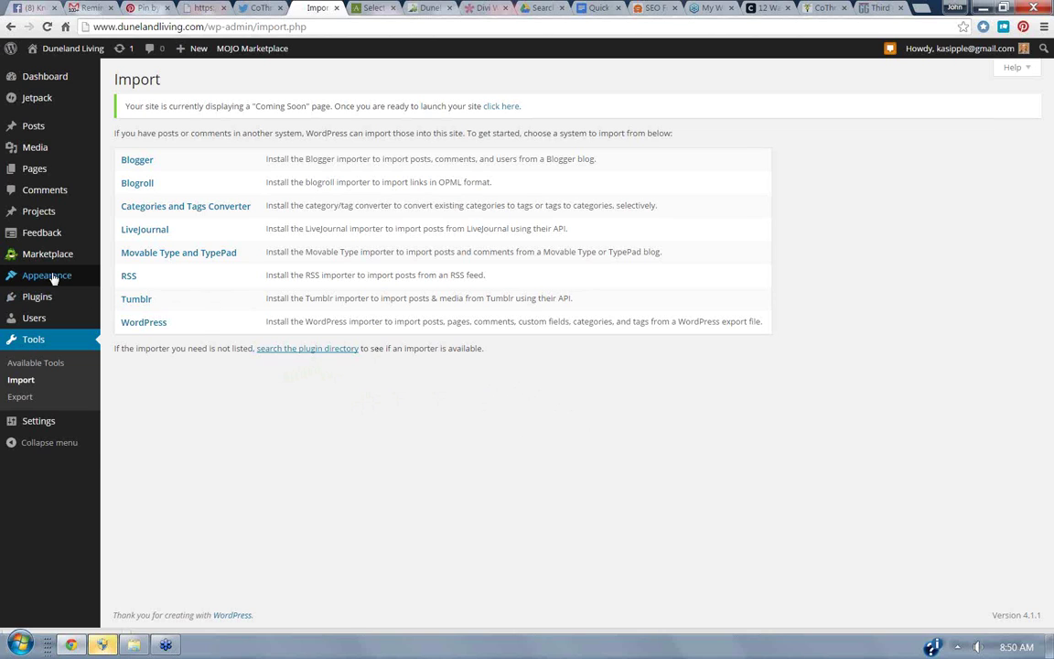
mouse_move(51, 281)
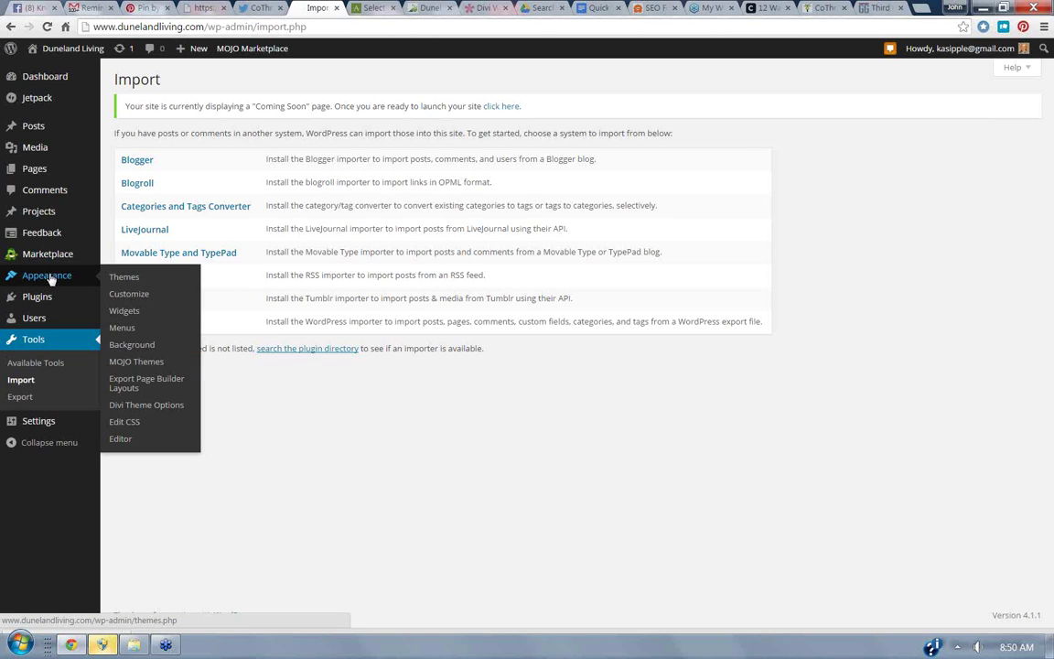
Open Appearance > Themes to view the four installed themes with Divi active.
click(51, 280)
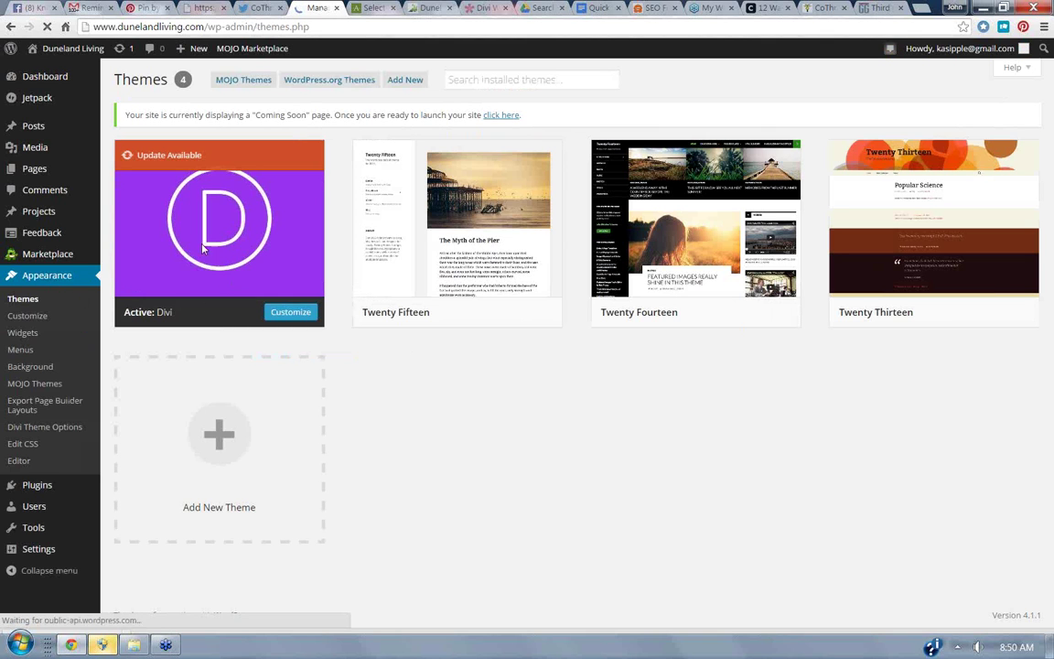
mouse_move(210, 293)
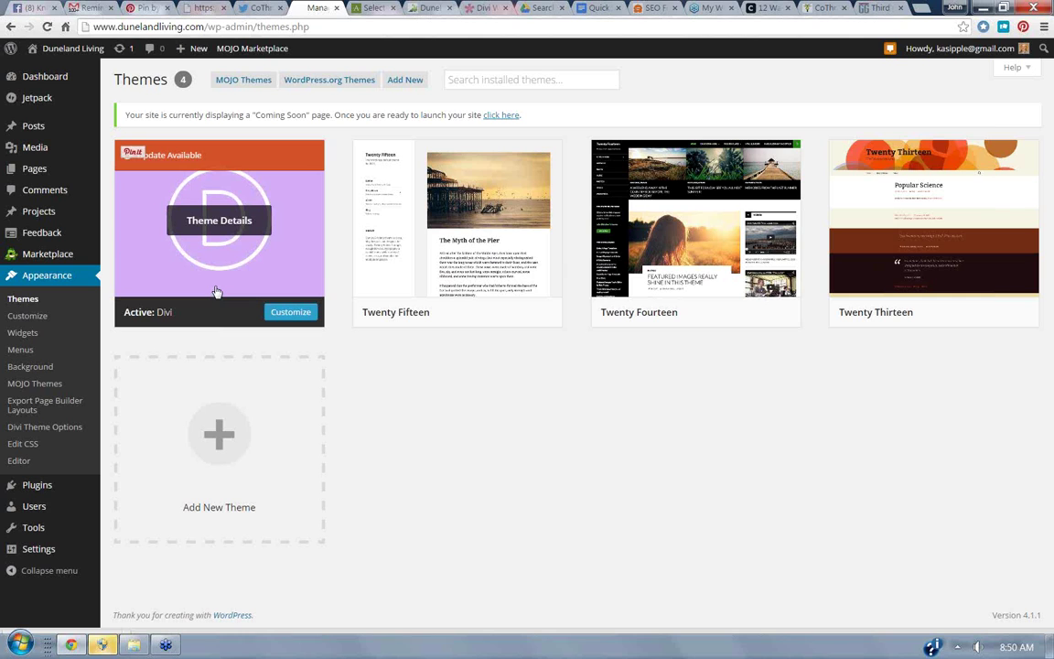
Switch to the Elegant Themes Divi page and scroll back to its top.
click(482, 8)
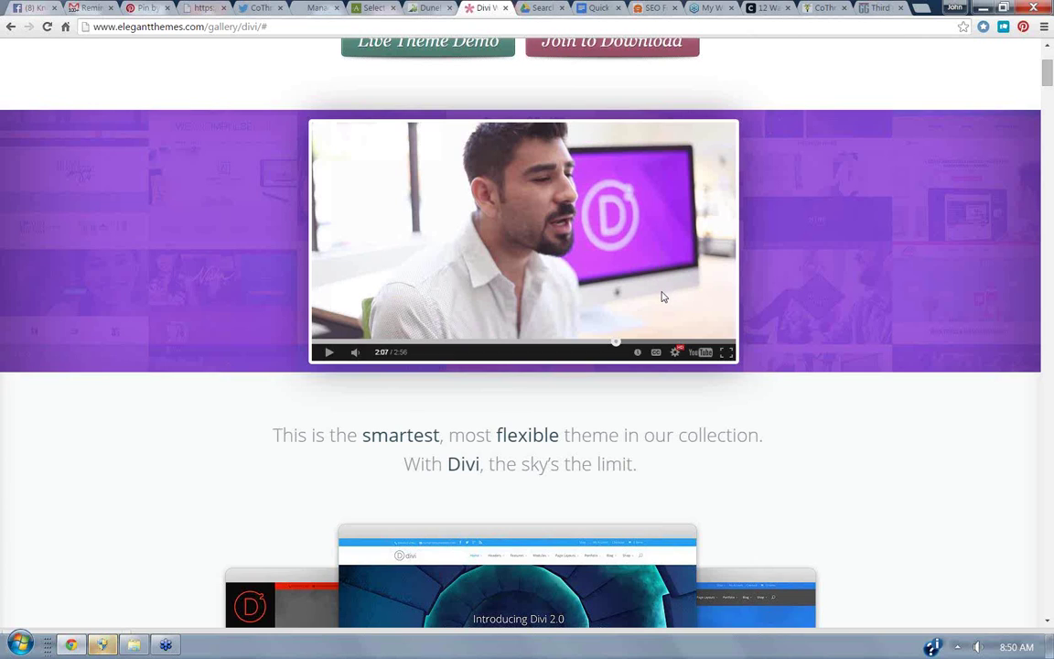
drag(1049, 81, 1047, 83)
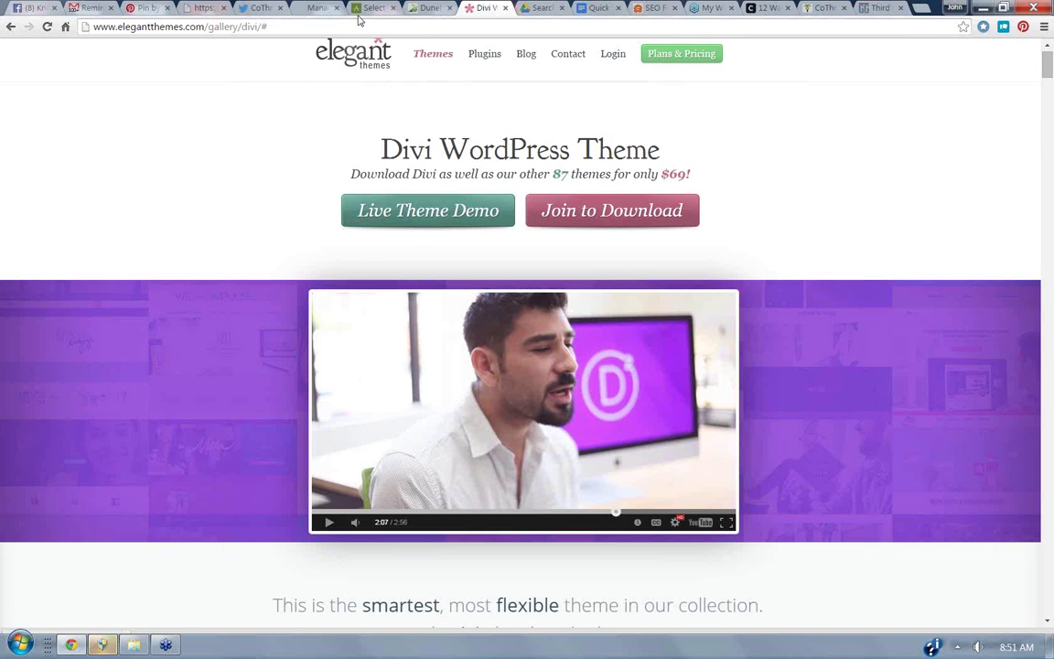
Glance at the mailchimp PDF tab, then return to the WordPress Manage Themes tab.
click(205, 9)
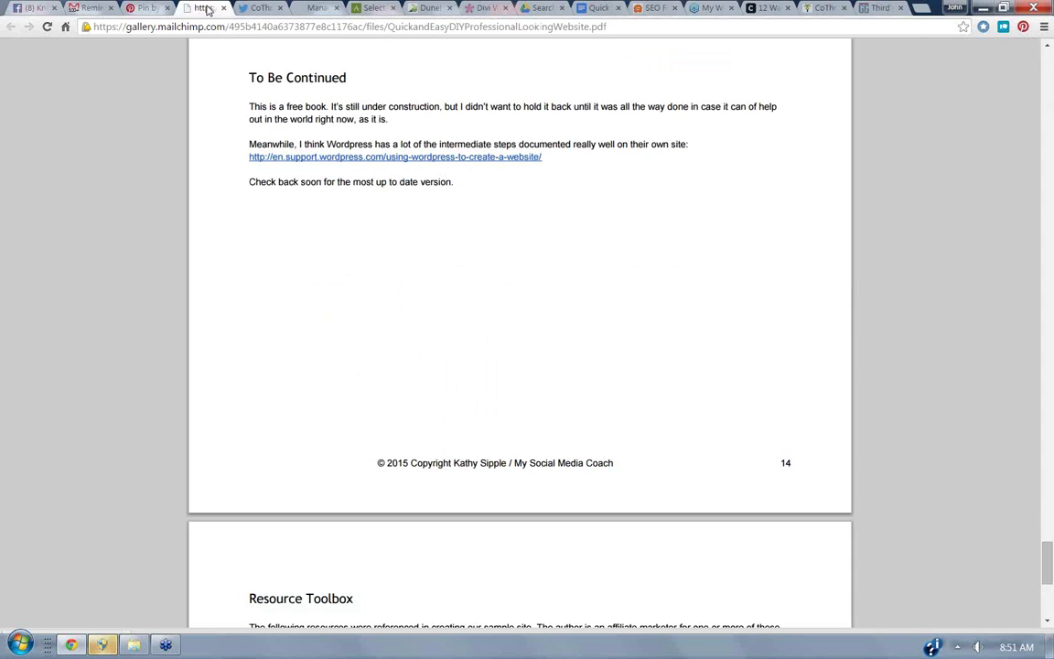
click(304, 8)
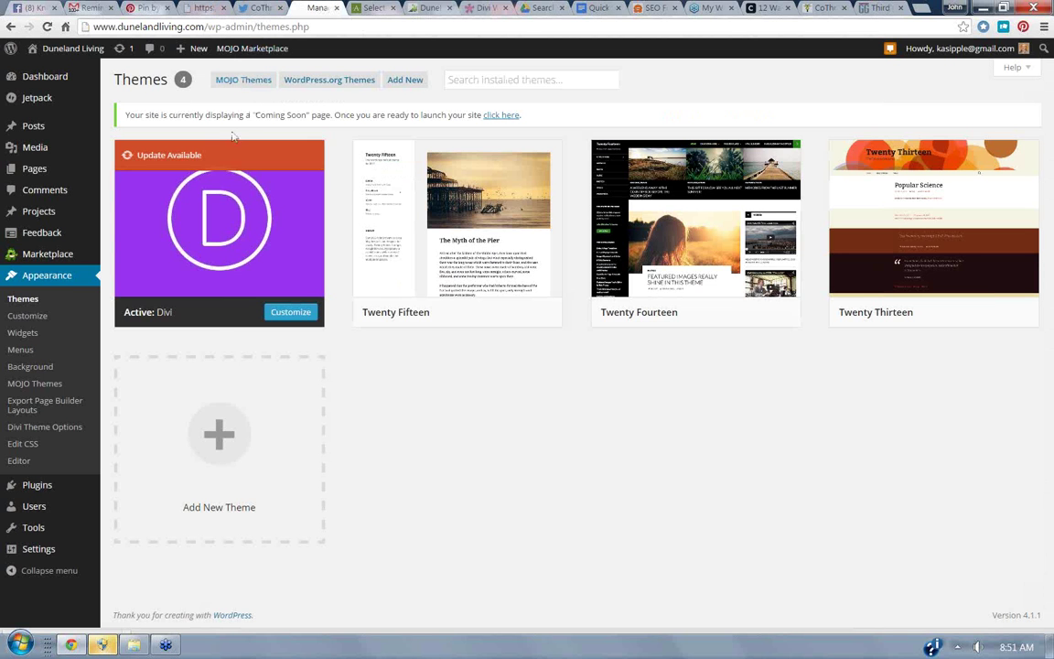
mouse_move(23, 182)
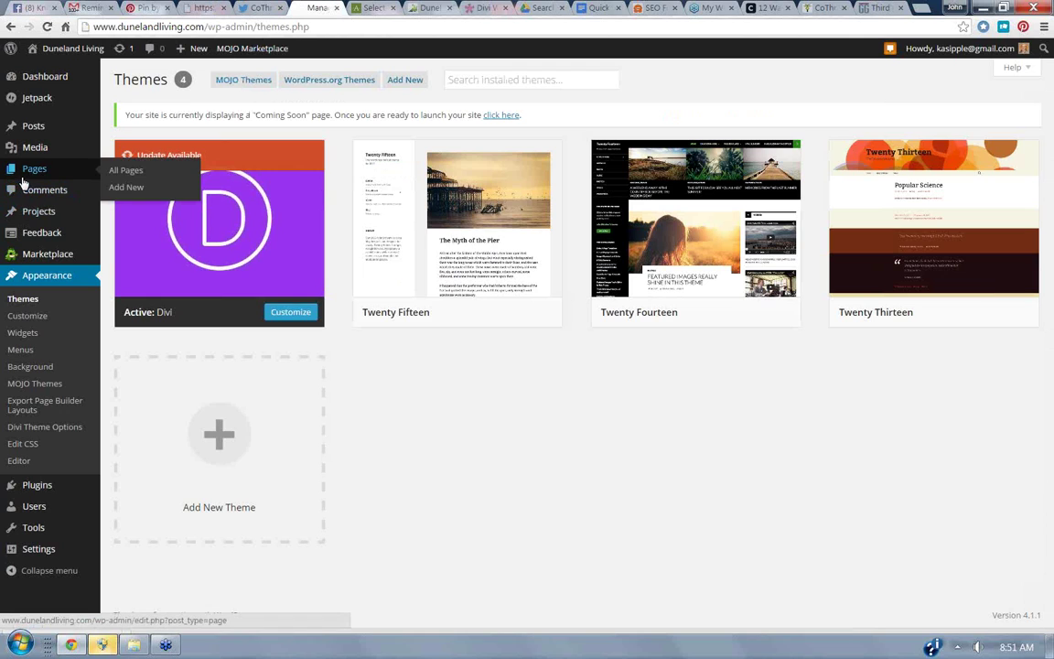
mouse_move(416, 208)
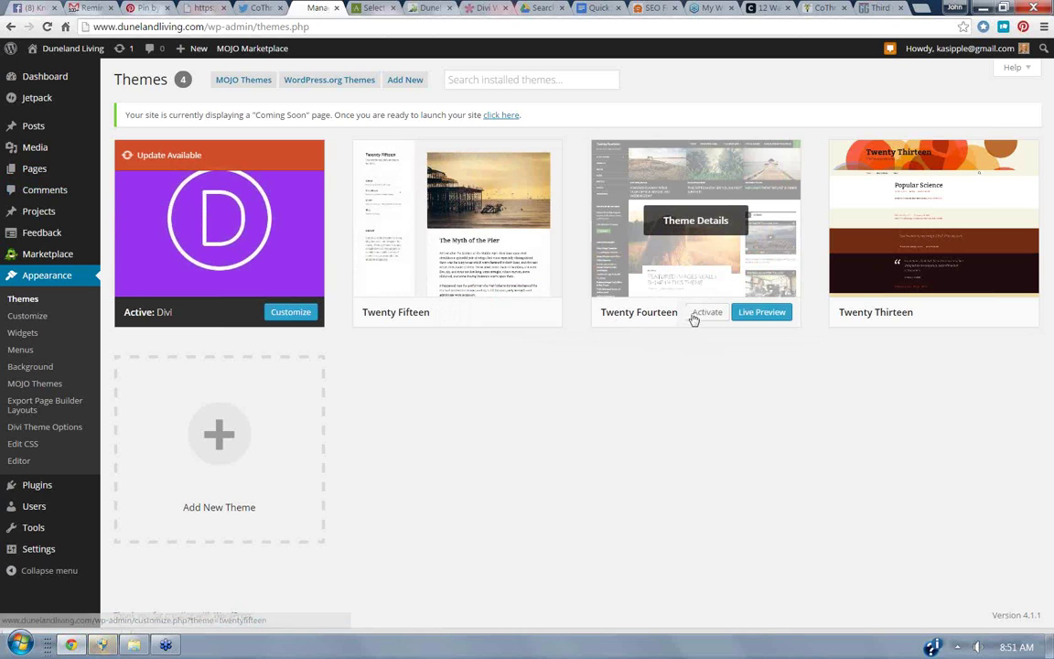
Activate Twenty Fourteen, preview the live site, and go back to the Themes page.
click(702, 315)
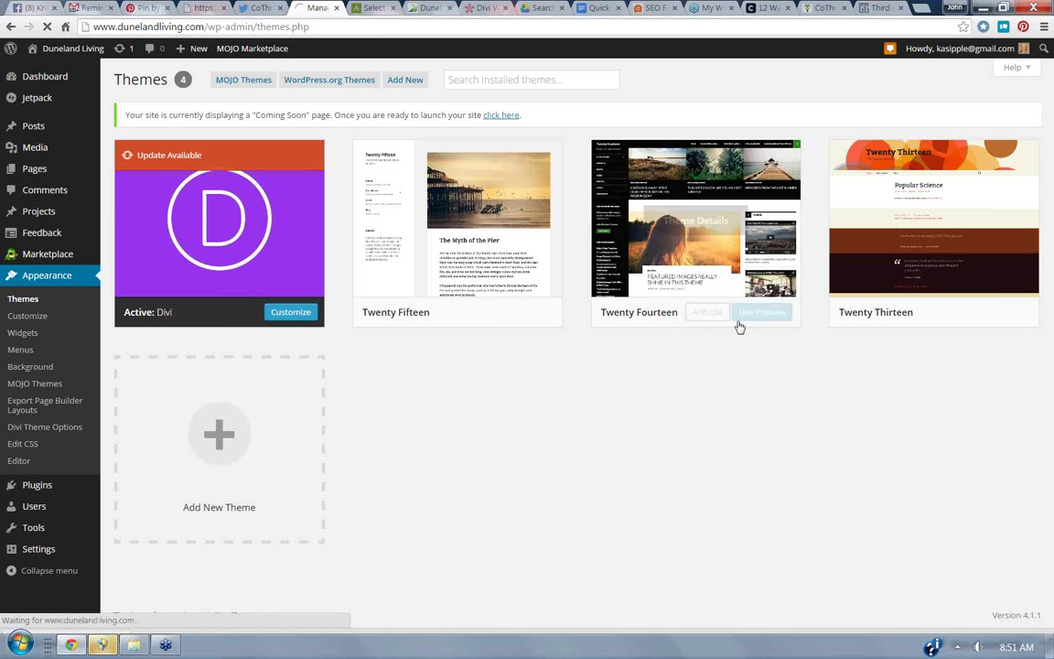
click(752, 315)
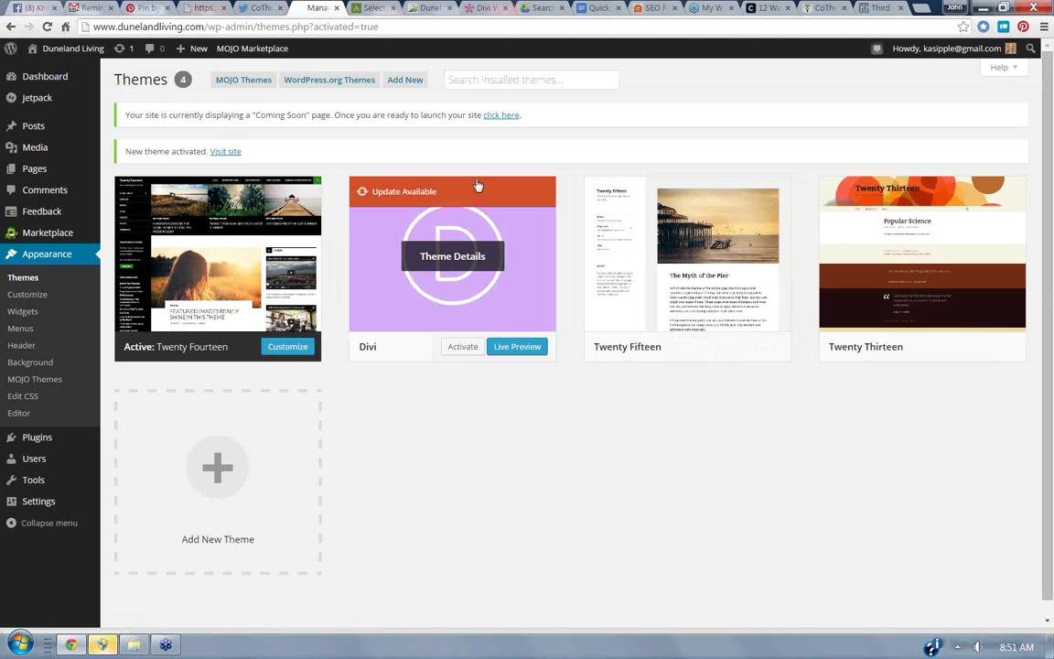
mouse_move(73, 47)
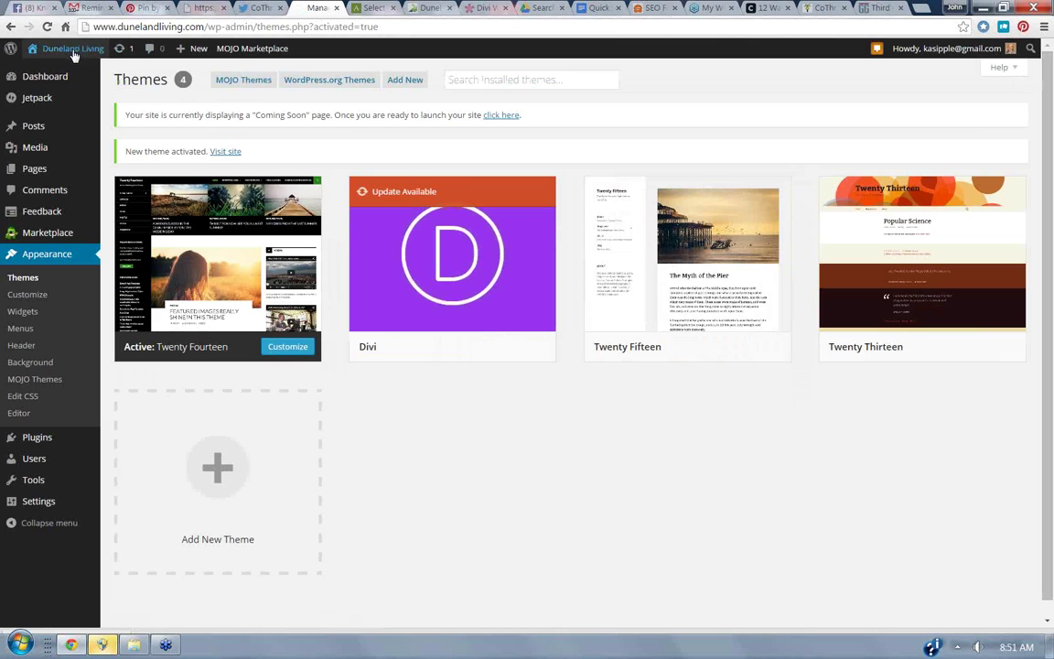
click(43, 71)
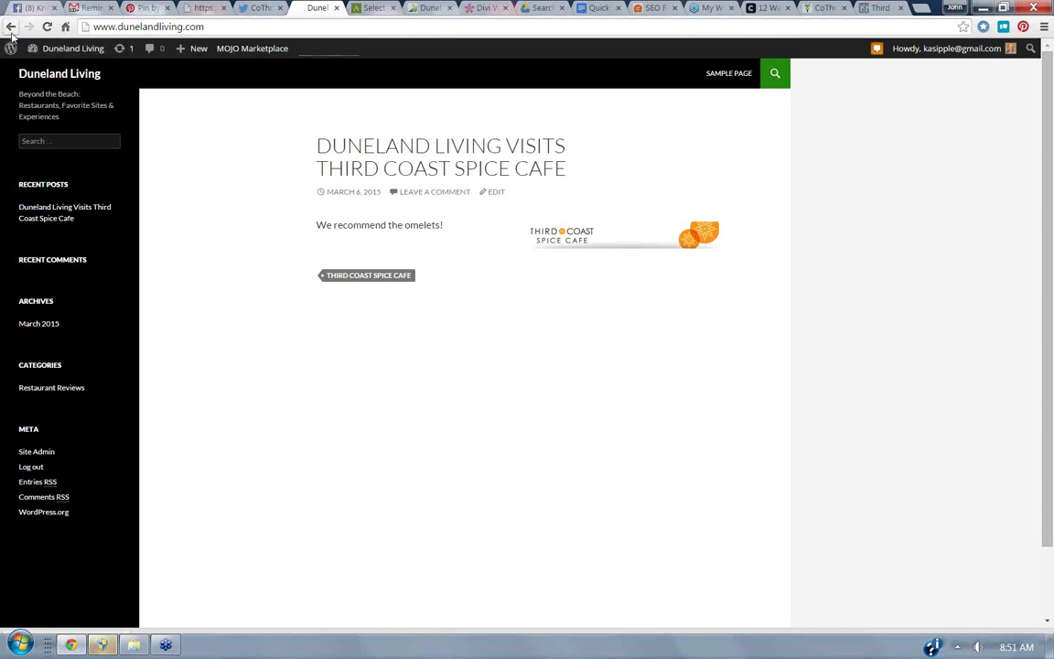
click(10, 29)
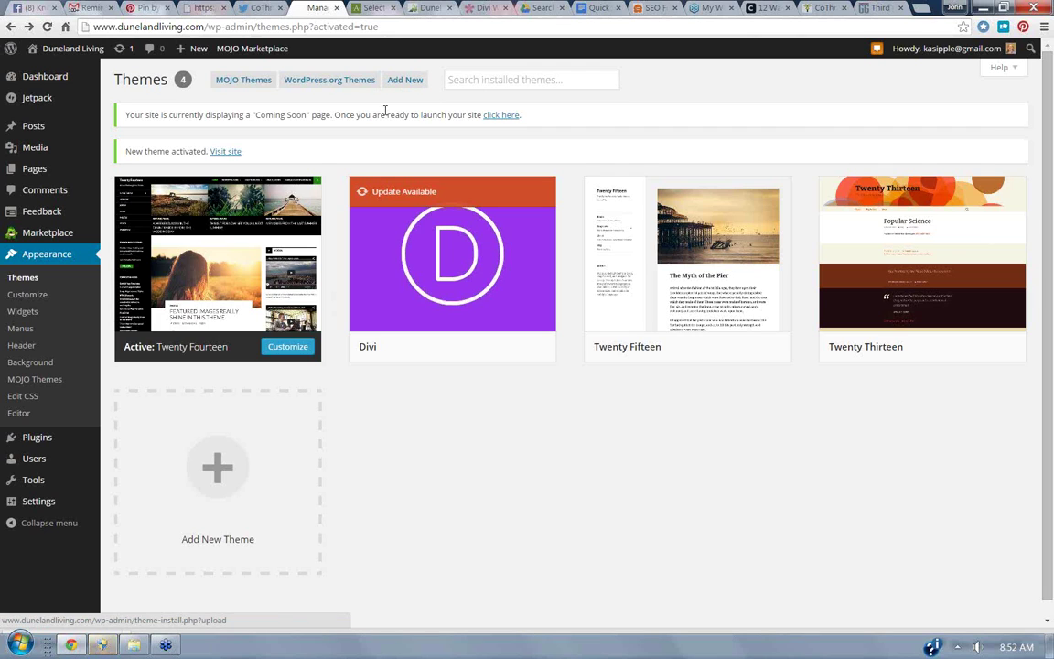
Reactivate the Divi theme and start a blank page via Pages > Add New.
click(467, 349)
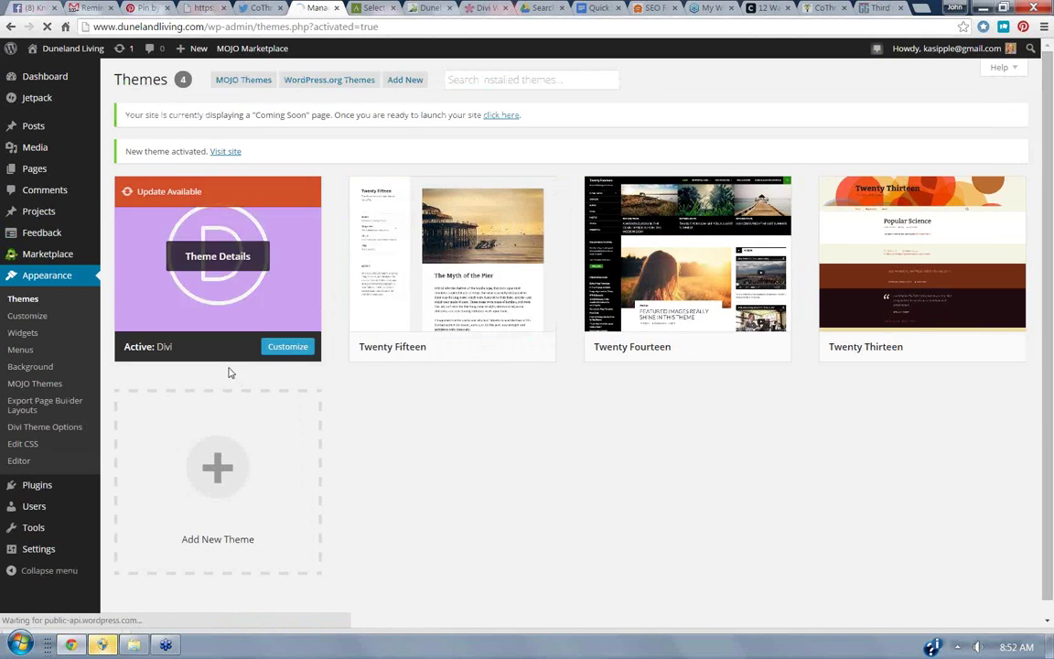
mouse_move(32, 179)
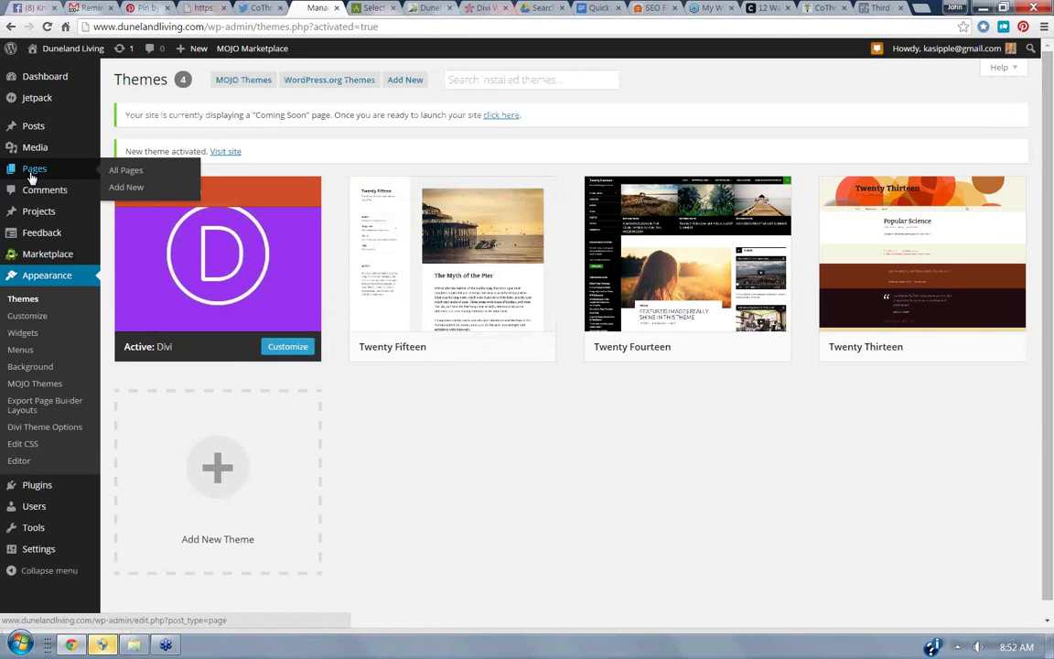
click(128, 192)
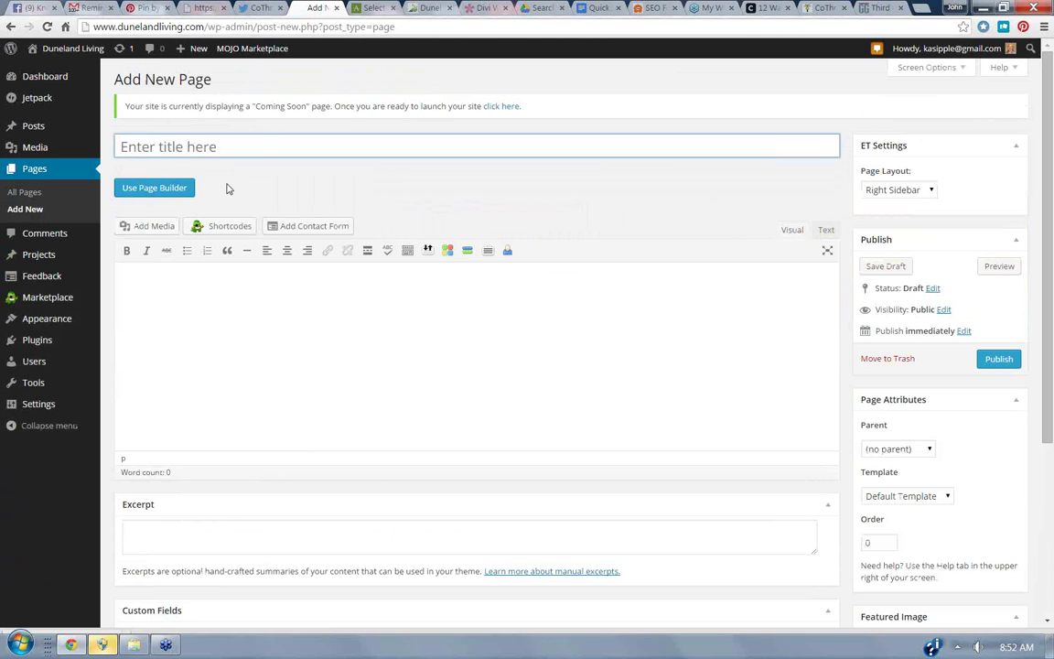
Title the new page 'About Us' and click into the body so the draft saves.
text(About)
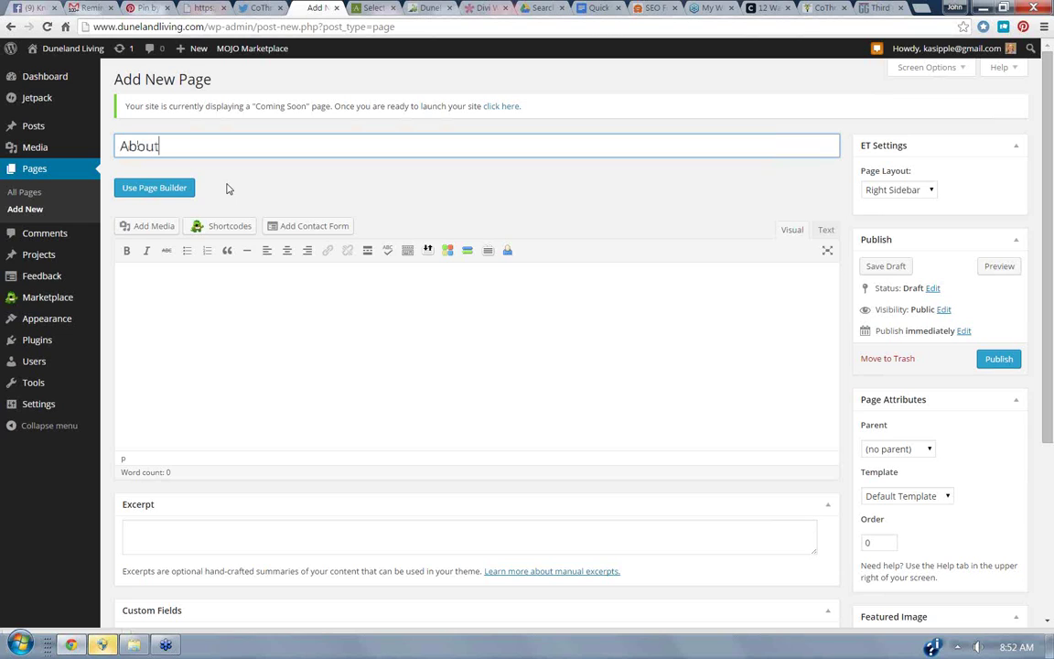
text( Us)
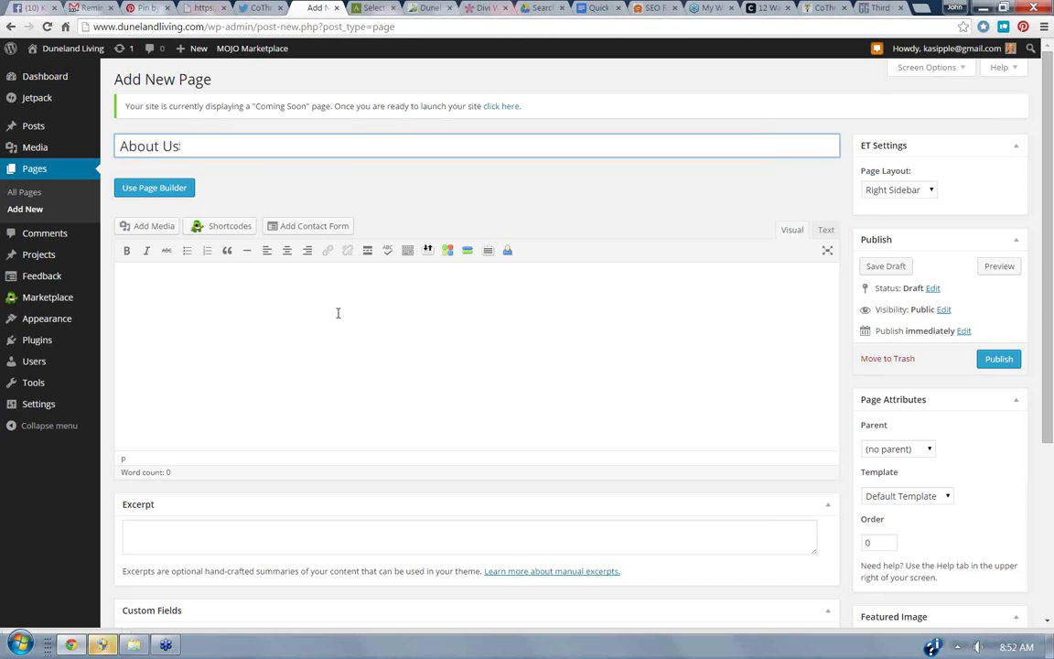
click(337, 318)
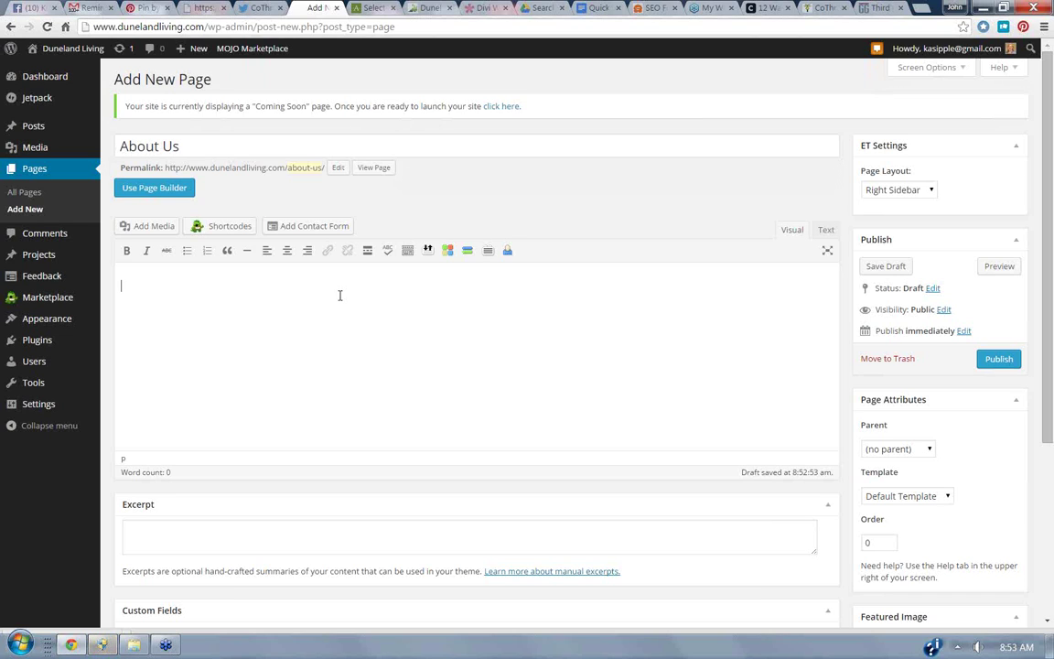
click(345, 290)
Google 'way back machine', view the logo image result, then return to the About Us editor.
click(883, 8)
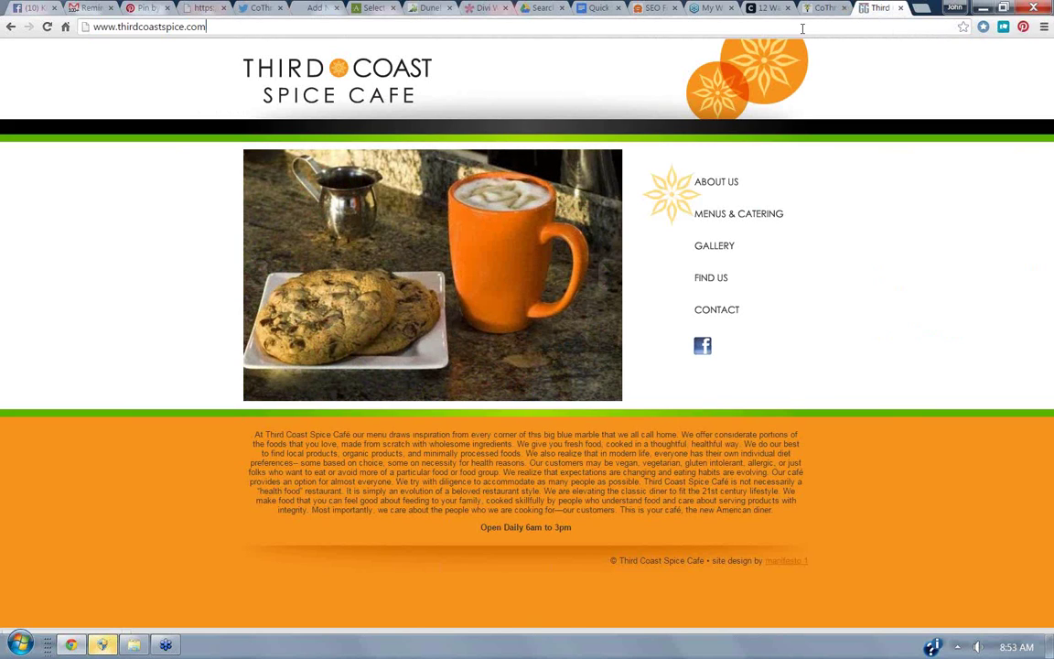
key(ctrl+a)
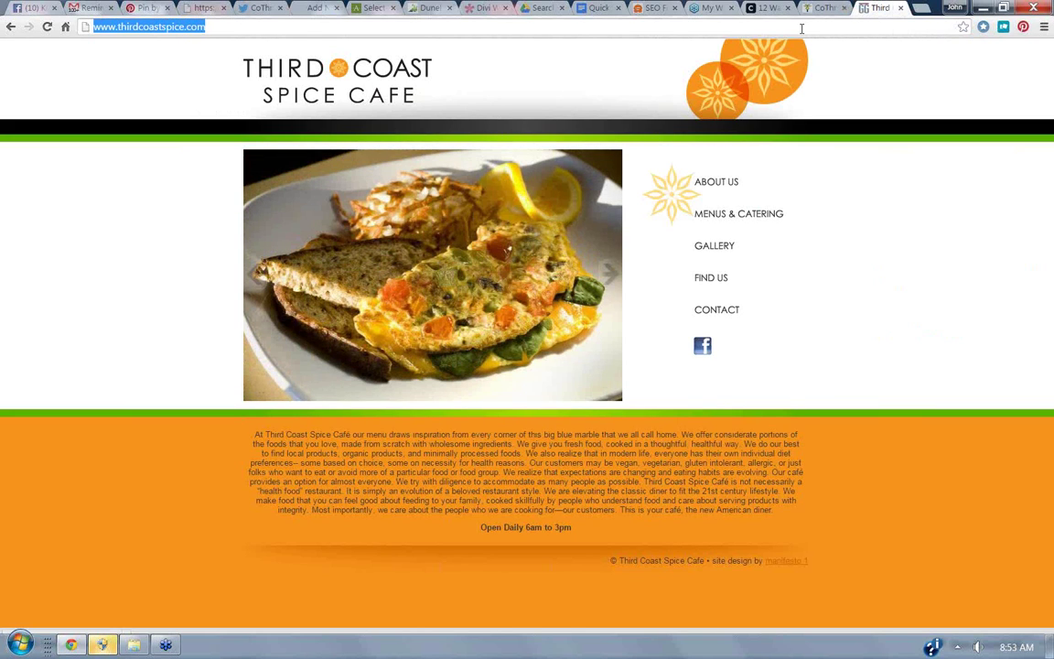
text(way back)
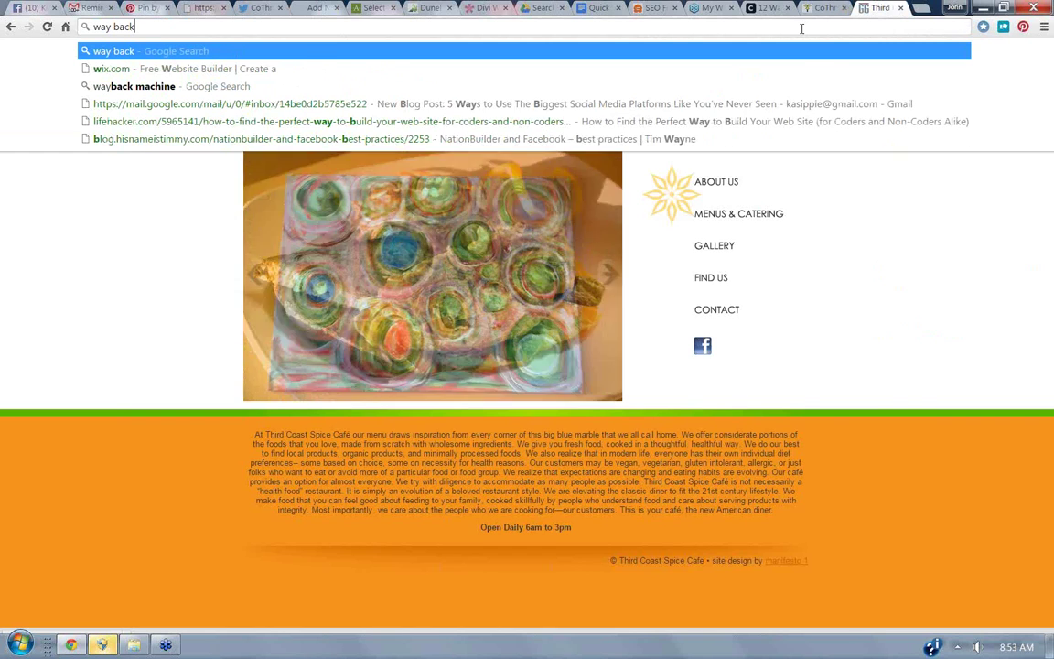
text( machine)
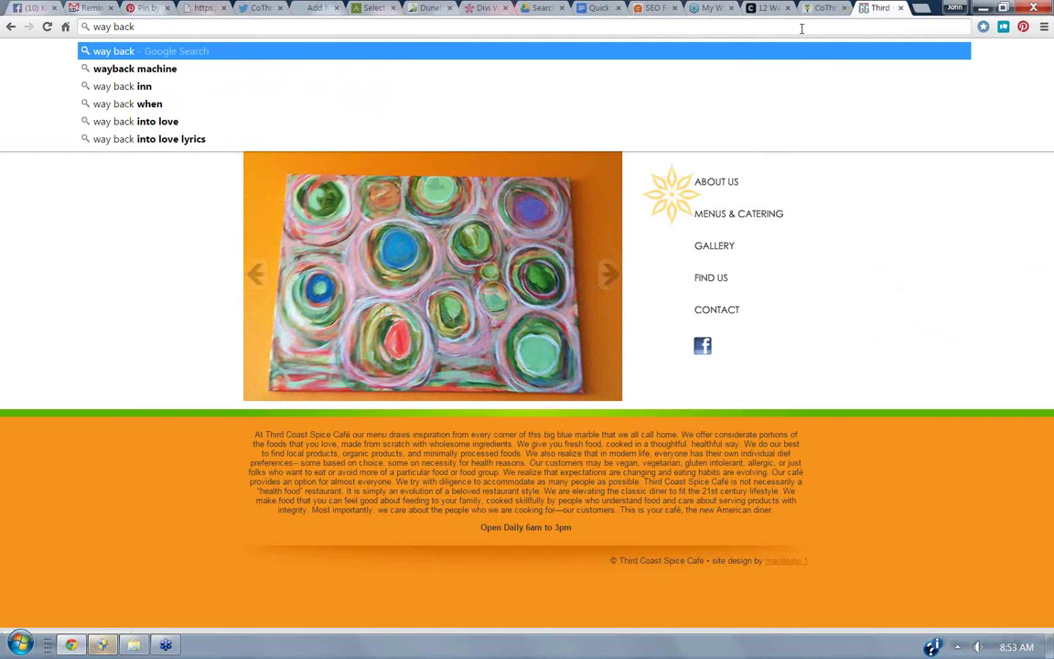
key(Return)
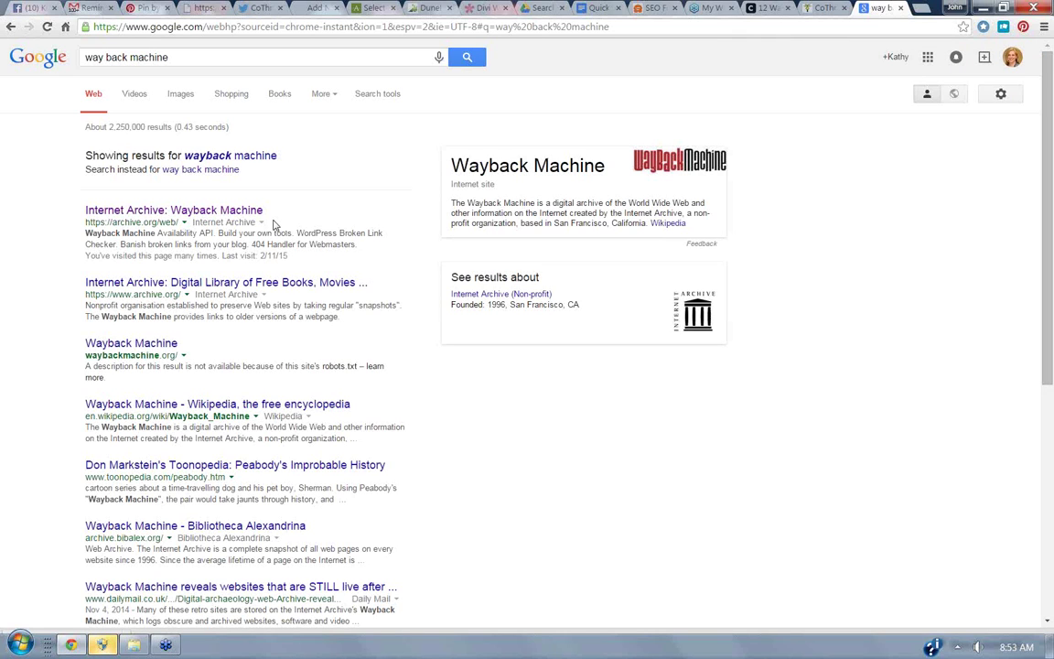
click(683, 163)
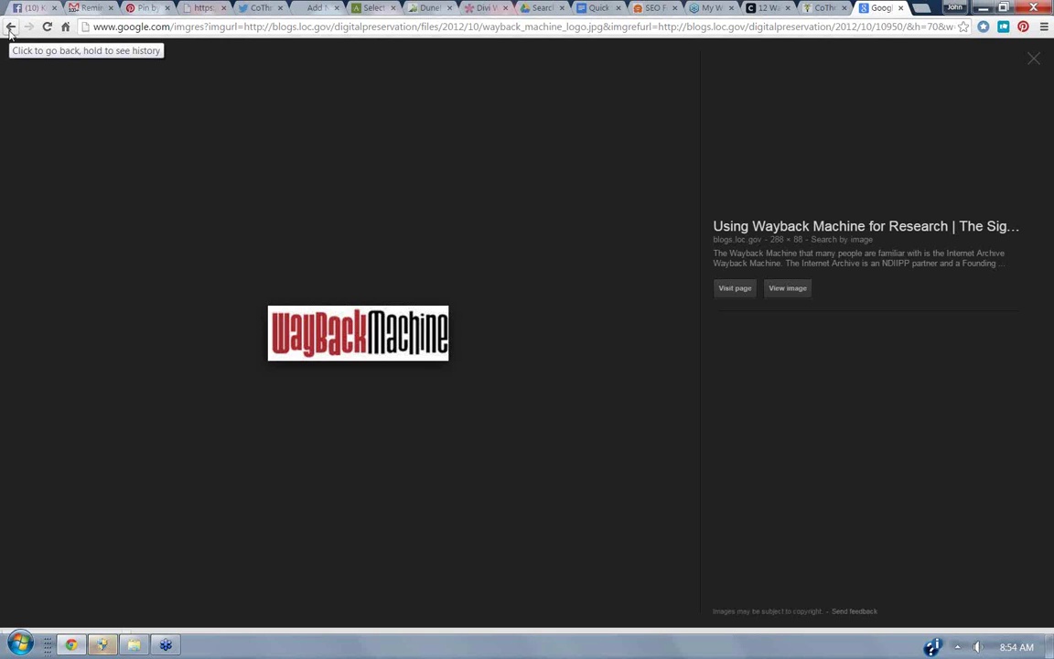
click(11, 27)
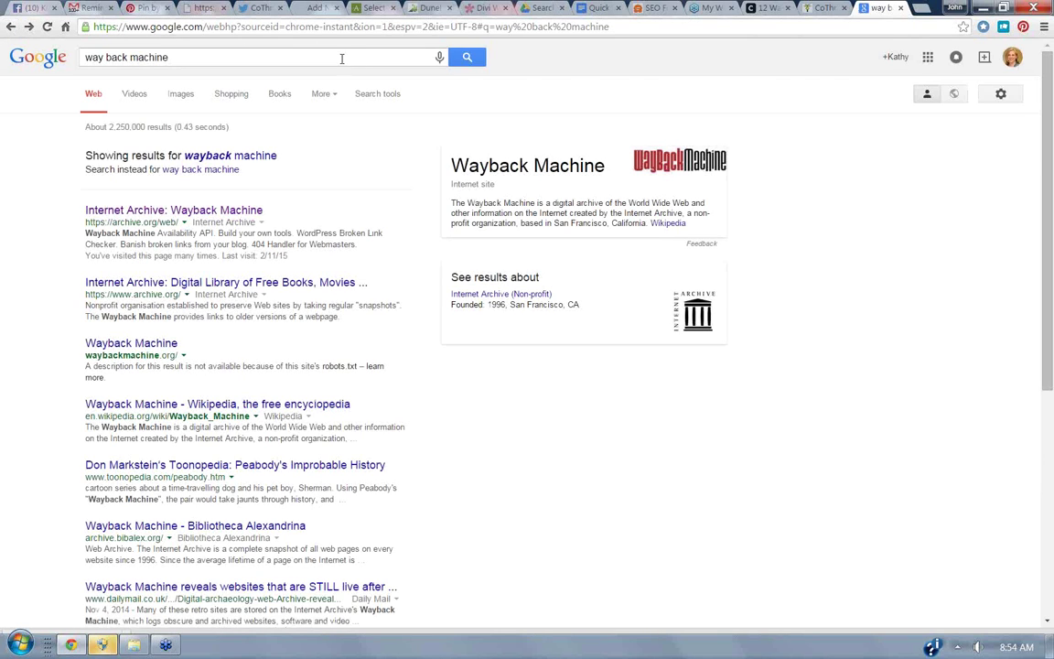
click(302, 7)
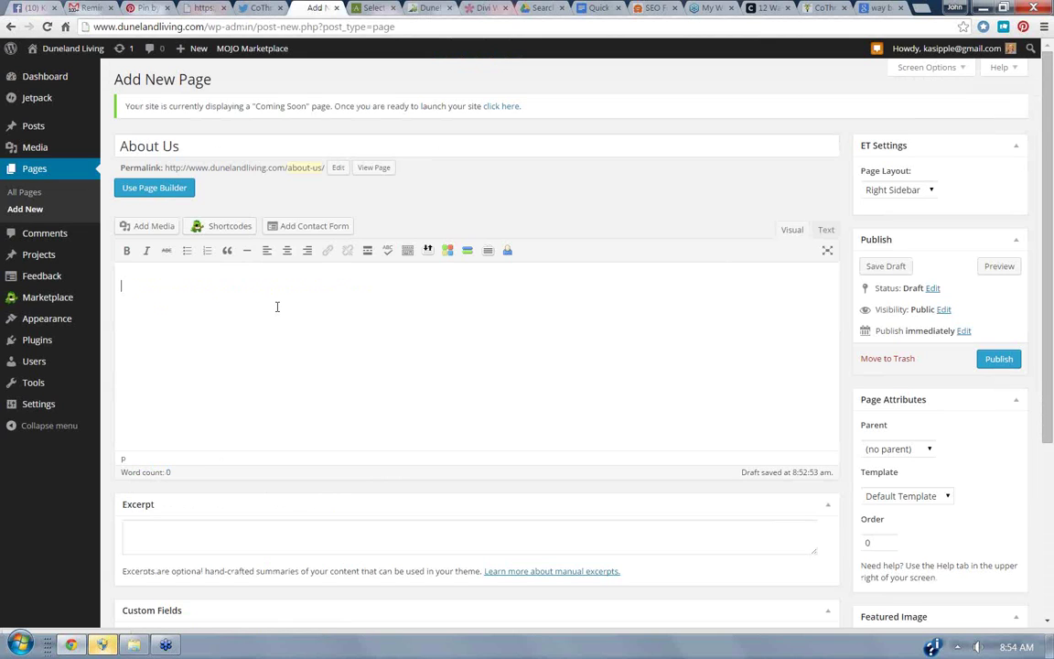
Write the bio in the page body: the owner's name followed by 'loves local food and hikes at the Indiana Dunes'.
text(loves local food and )
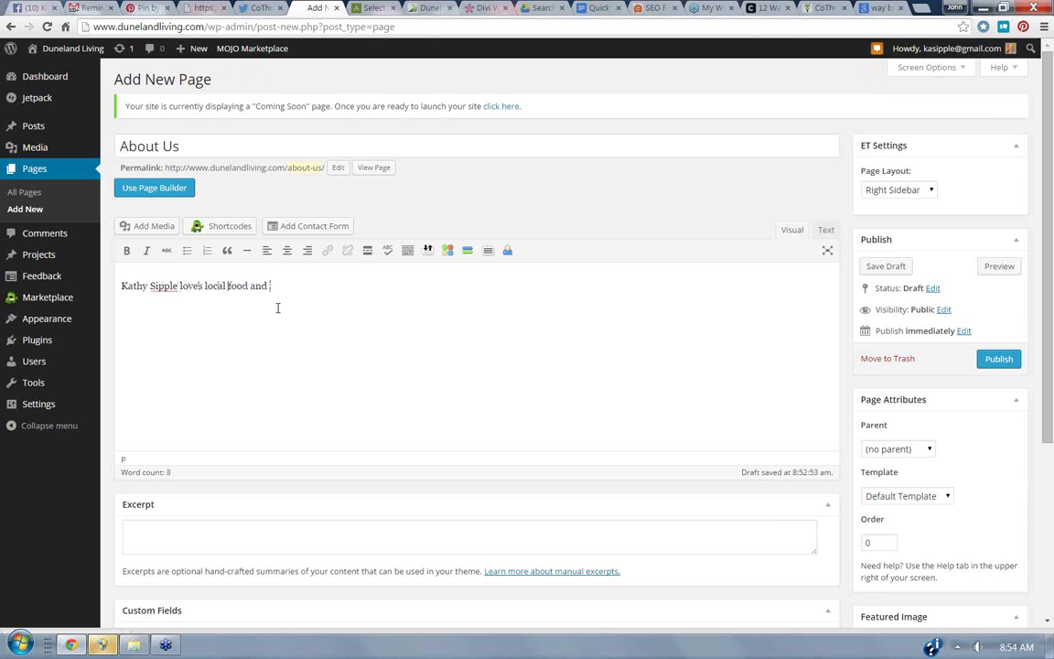
text(hikes at the Indiana Dunes.)
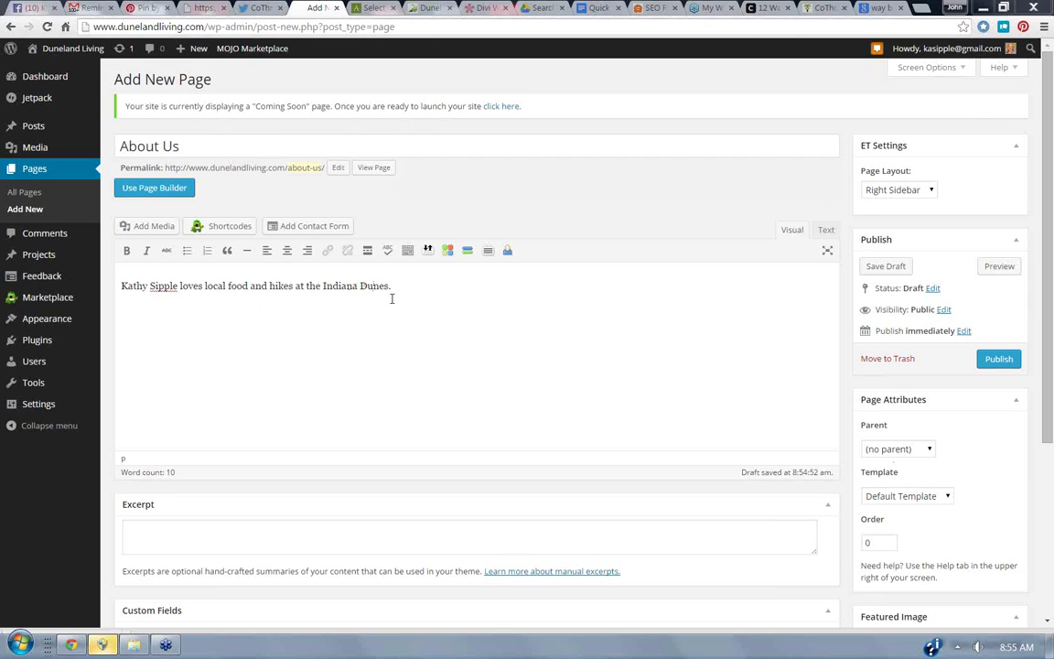
Keep no parent page and the Default Template, then publish the About Us page.
click(925, 450)
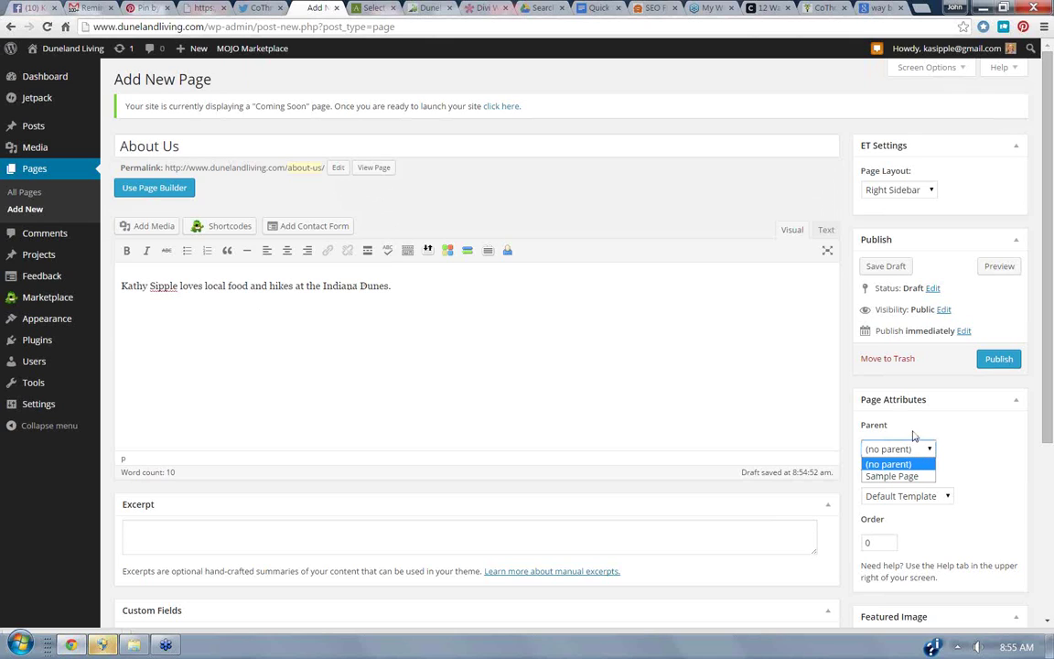
click(760, 412)
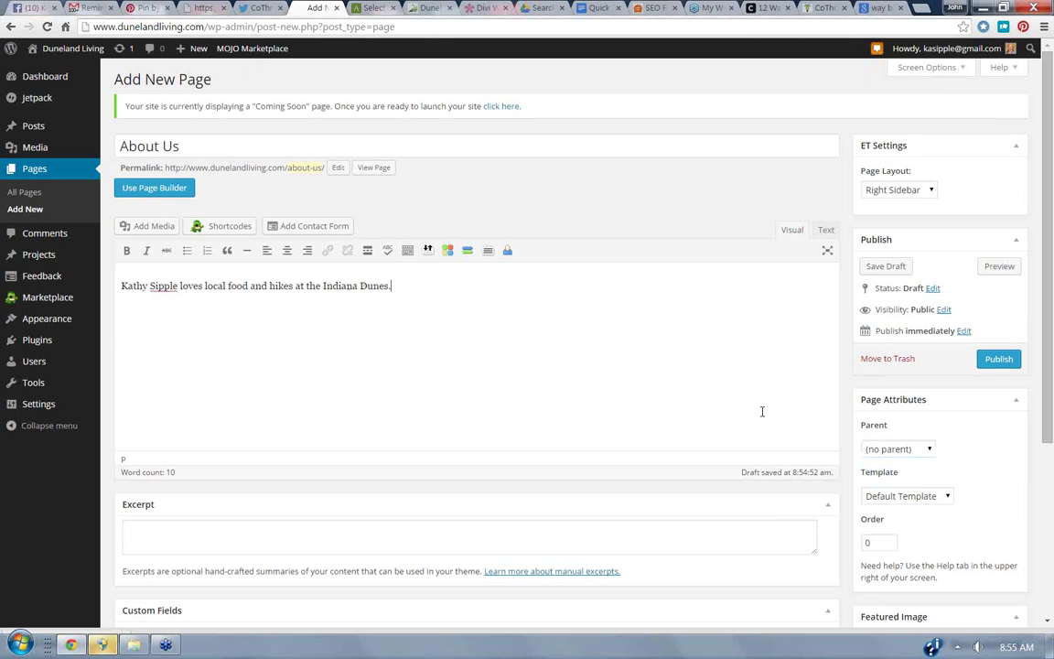
click(944, 497)
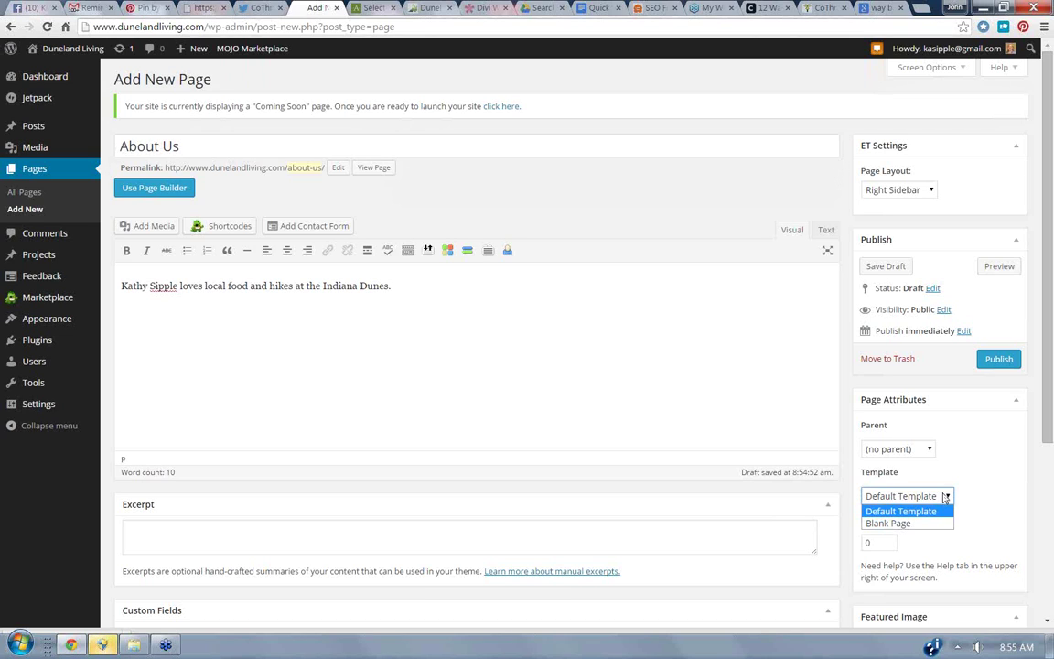
click(772, 338)
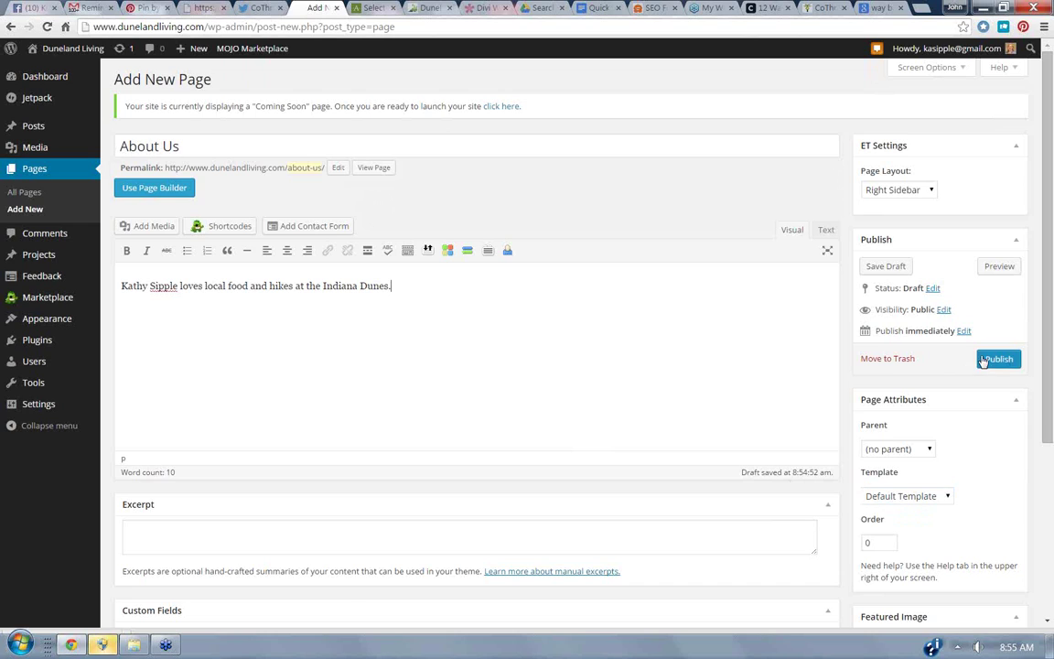
click(988, 361)
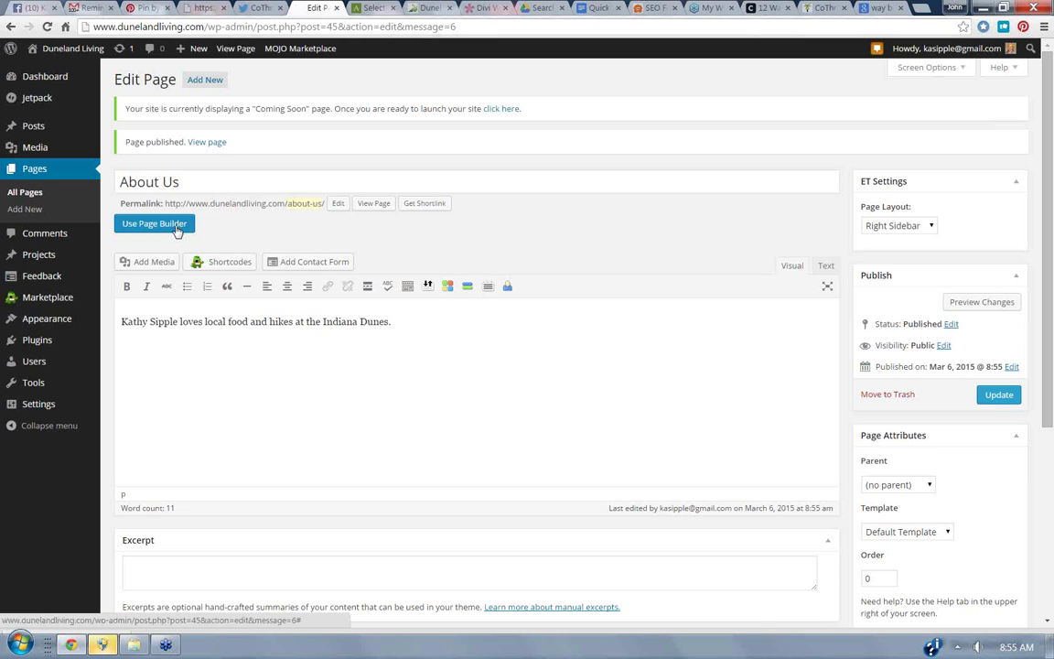
Switch About Us to the Divi Page Builder and add a fullwidth section with a Fullwidth Slider module.
click(133, 228)
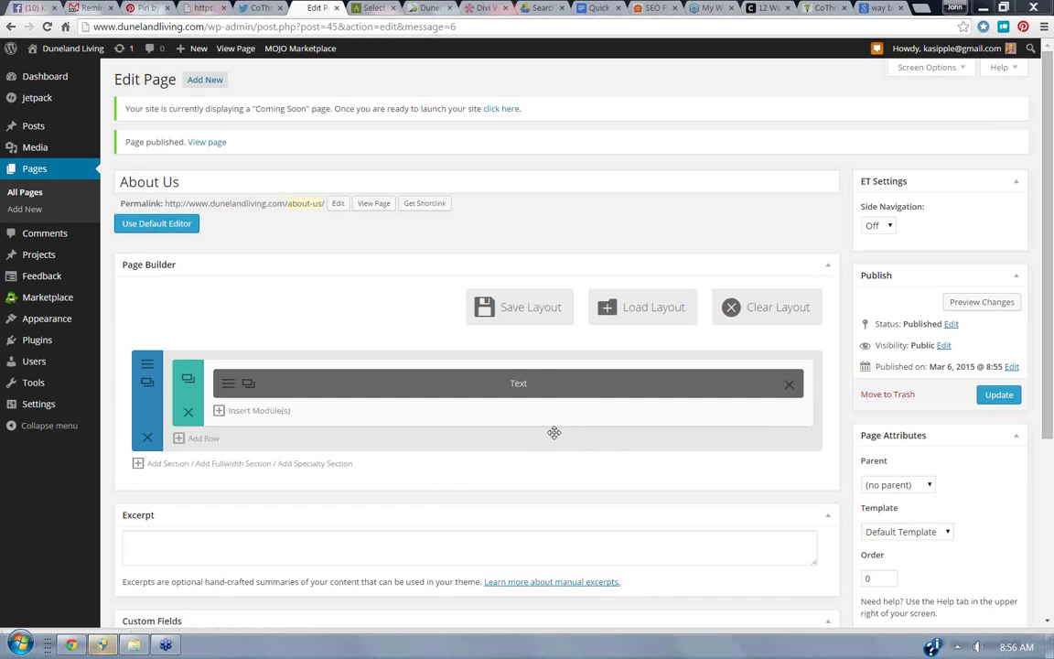
click(137, 465)
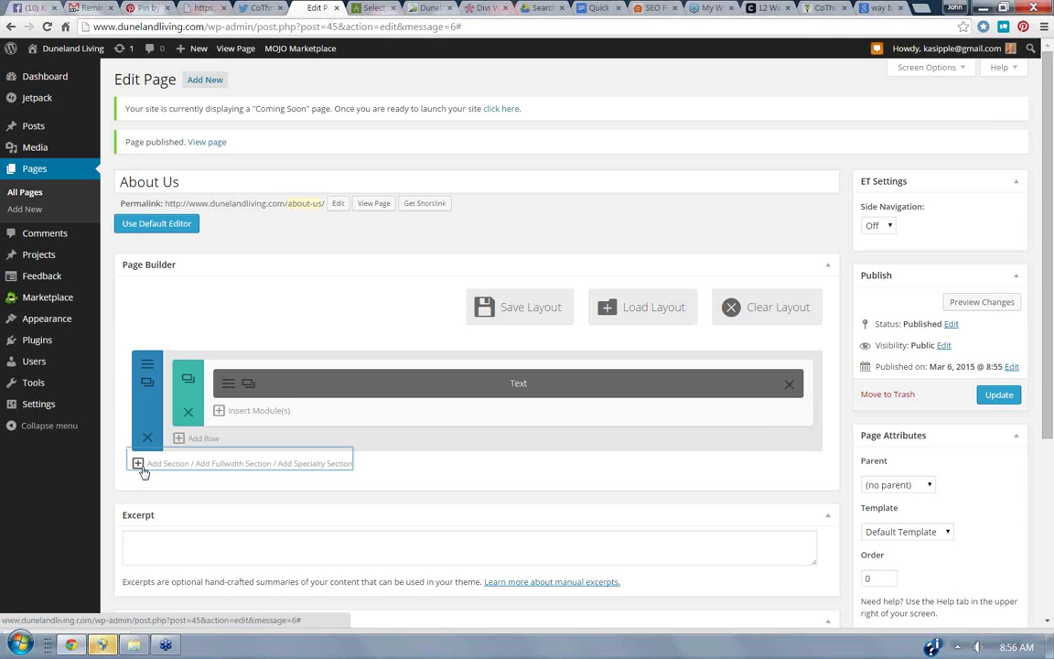
click(230, 464)
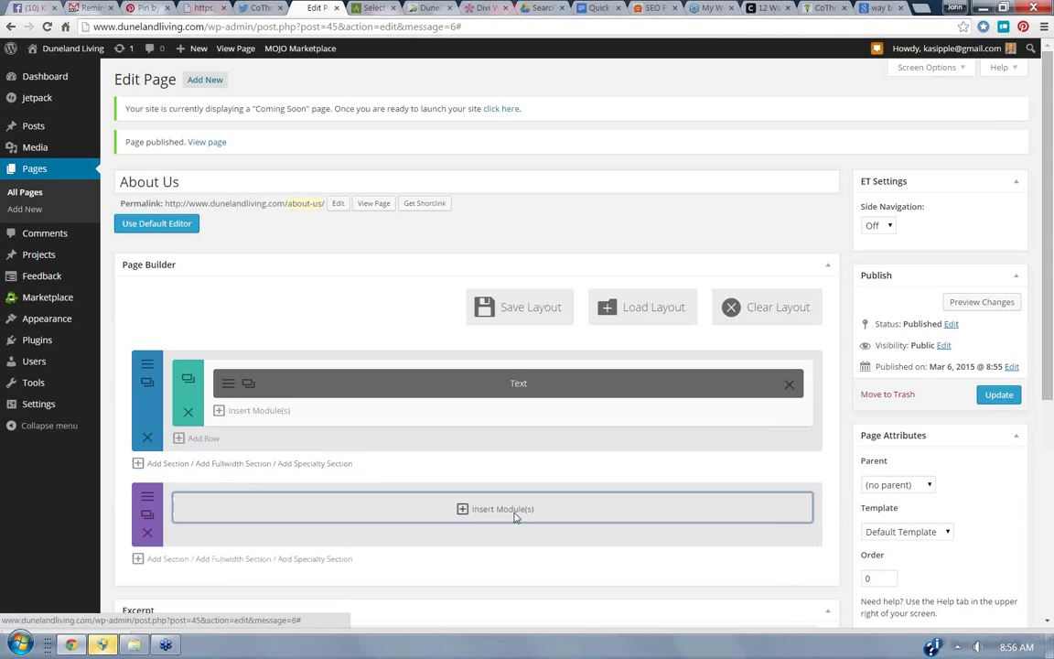
click(515, 510)
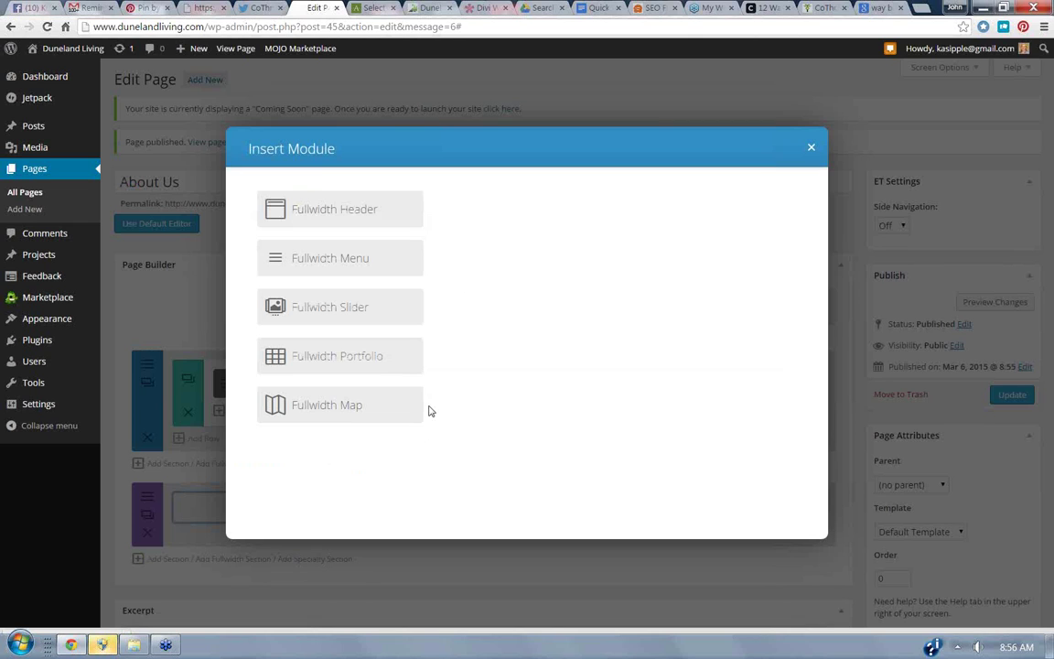
click(338, 312)
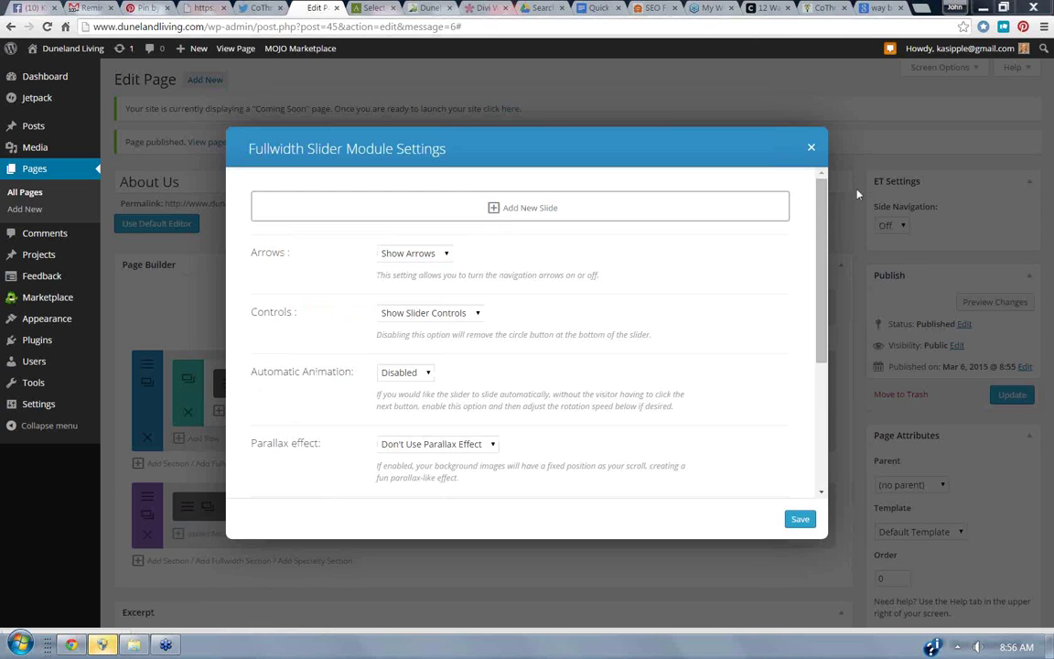
click(811, 148)
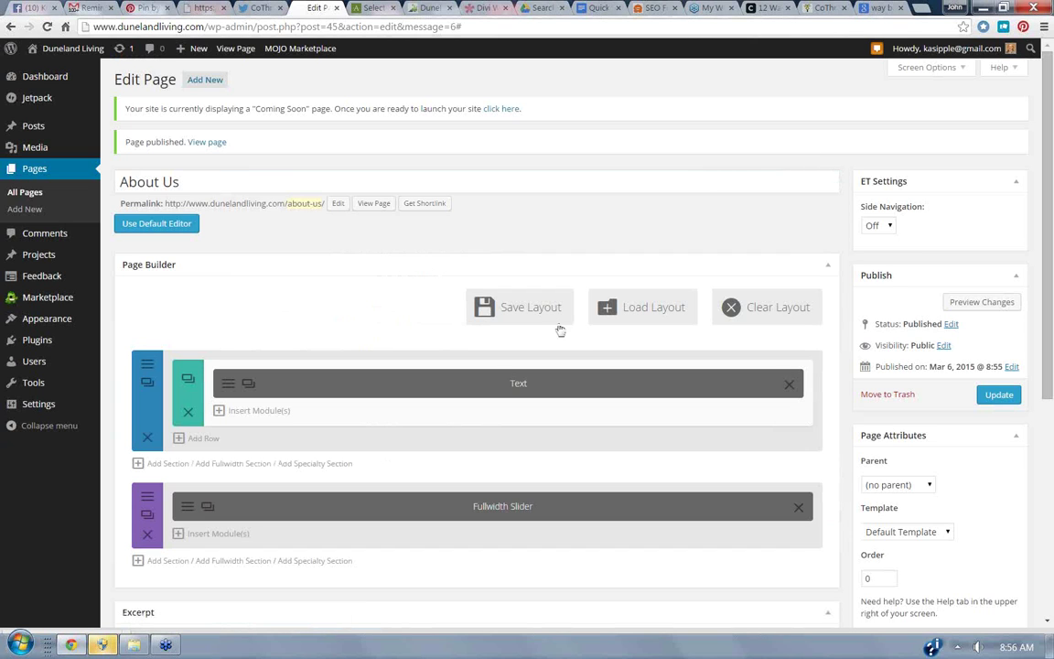
Move the Fullwidth Slider section above the Text section.
drag(157, 492, 170, 359)
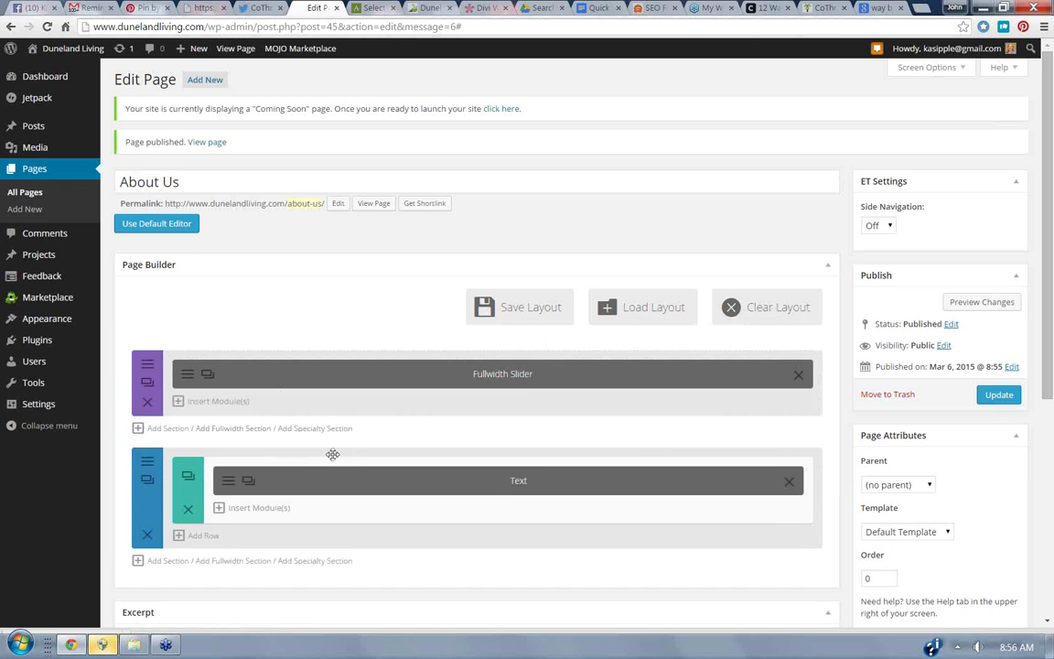
click(181, 403)
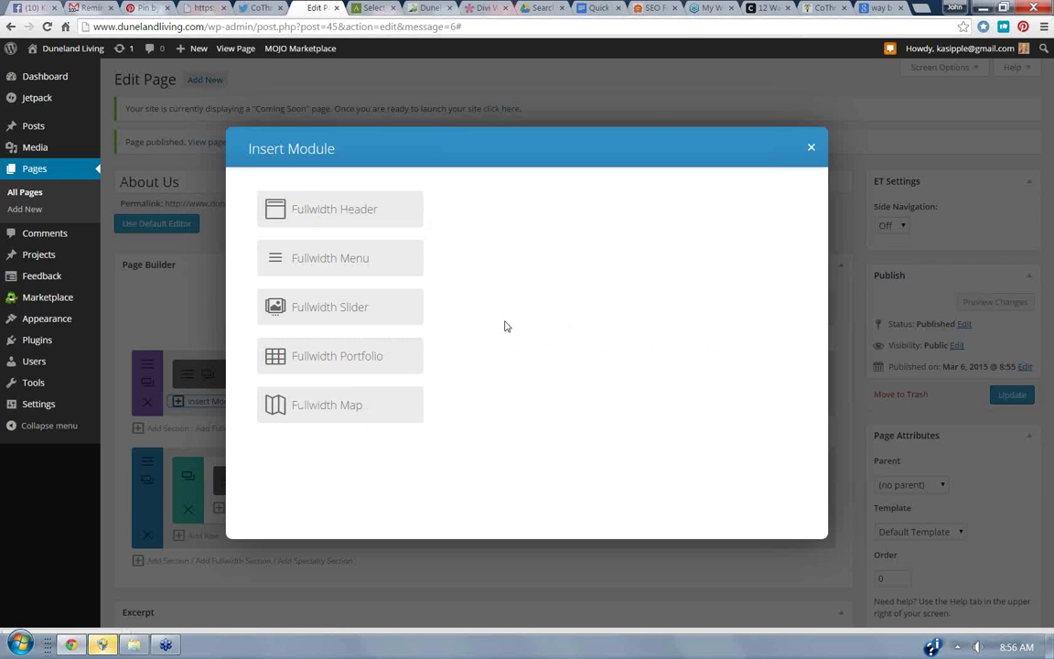
click(811, 149)
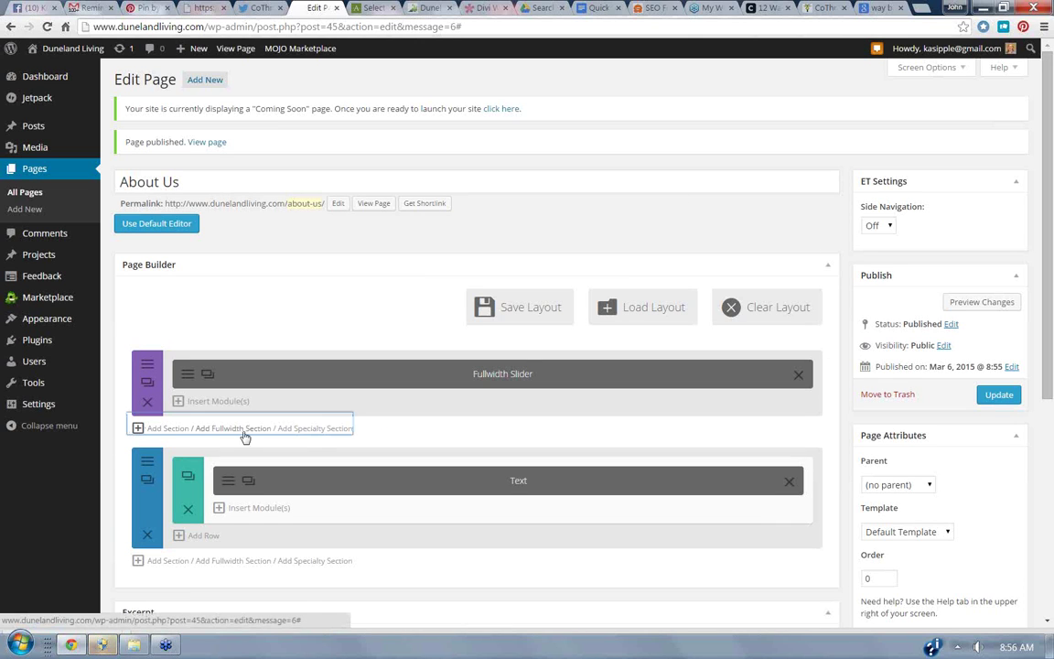
Add a specialty section below the slider with a Pricing Table module in its left column.
click(305, 428)
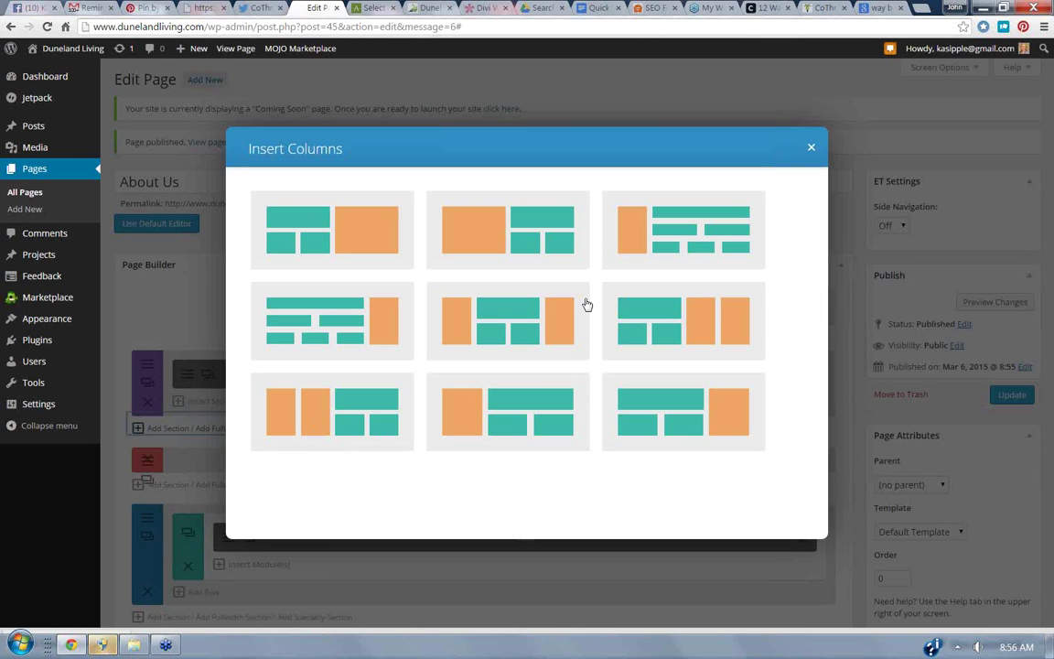
click(505, 246)
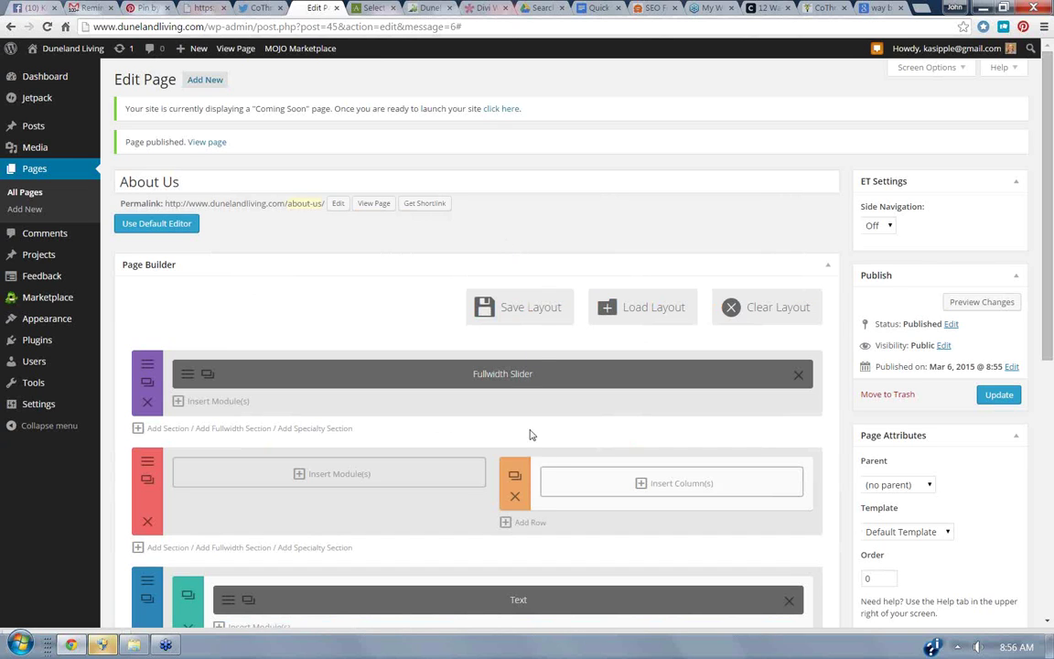
click(295, 473)
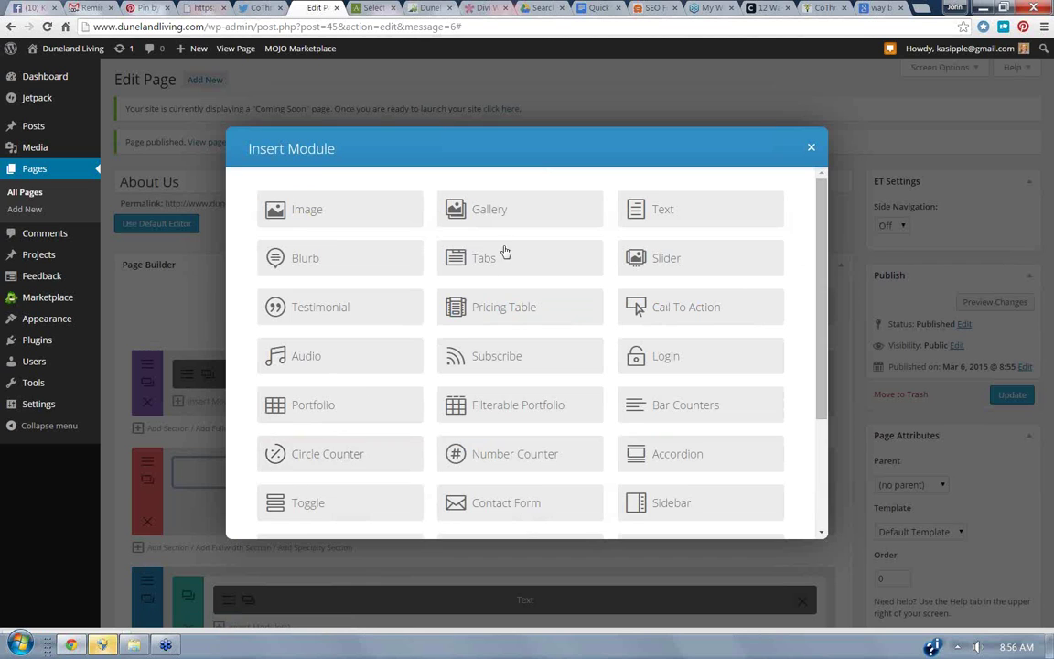
click(510, 306)
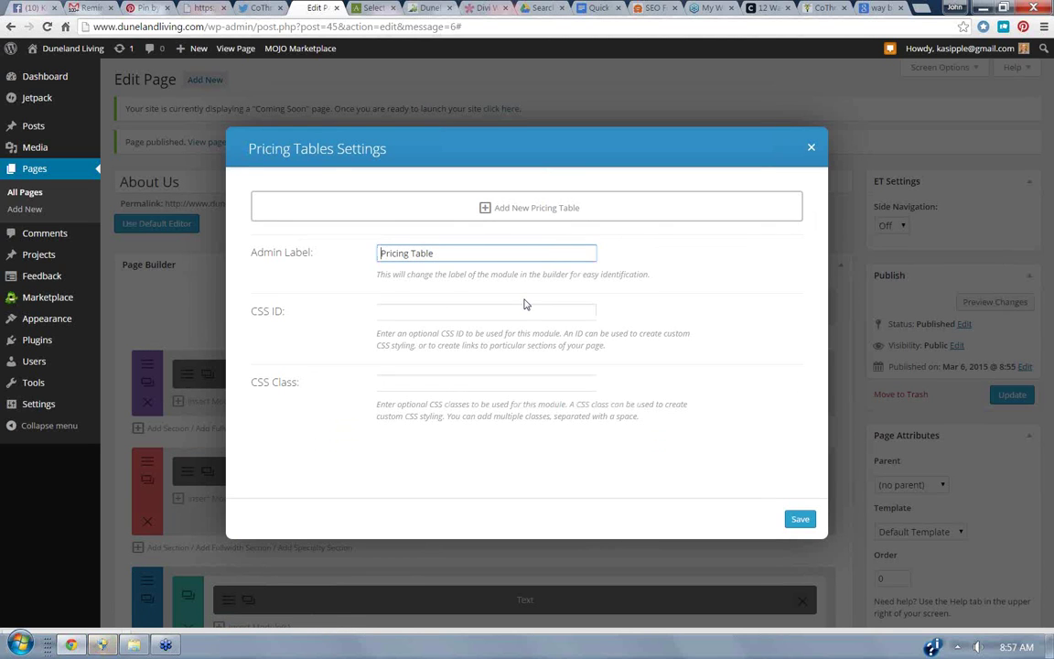
click(792, 522)
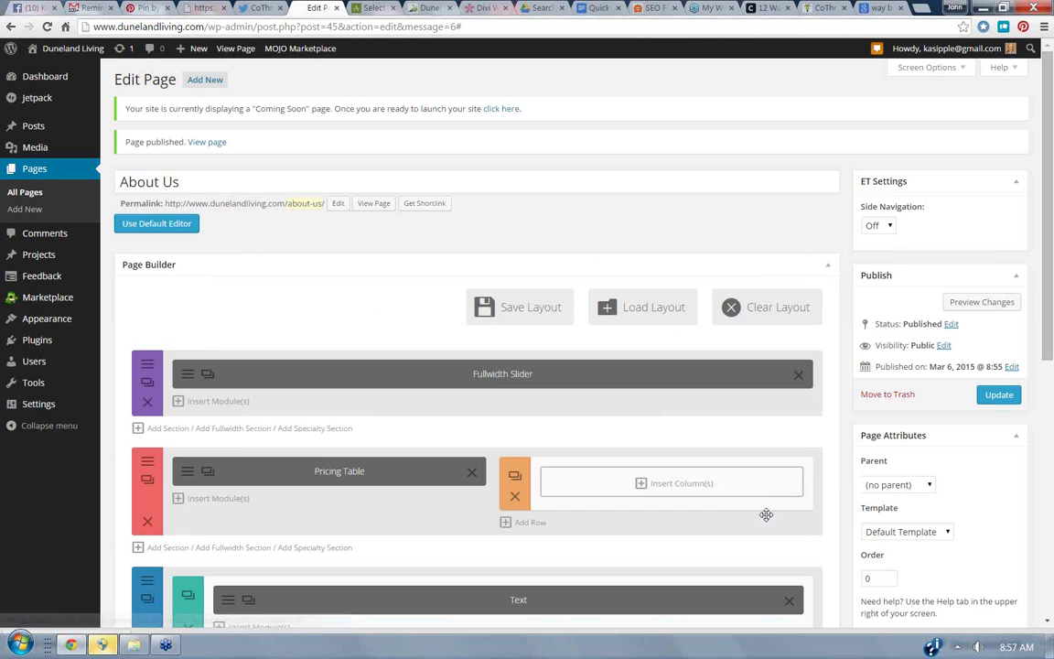
Add a 1/2 + 1/2 row beside the pricing table with a Text module in the first column.
click(641, 483)
click(485, 246)
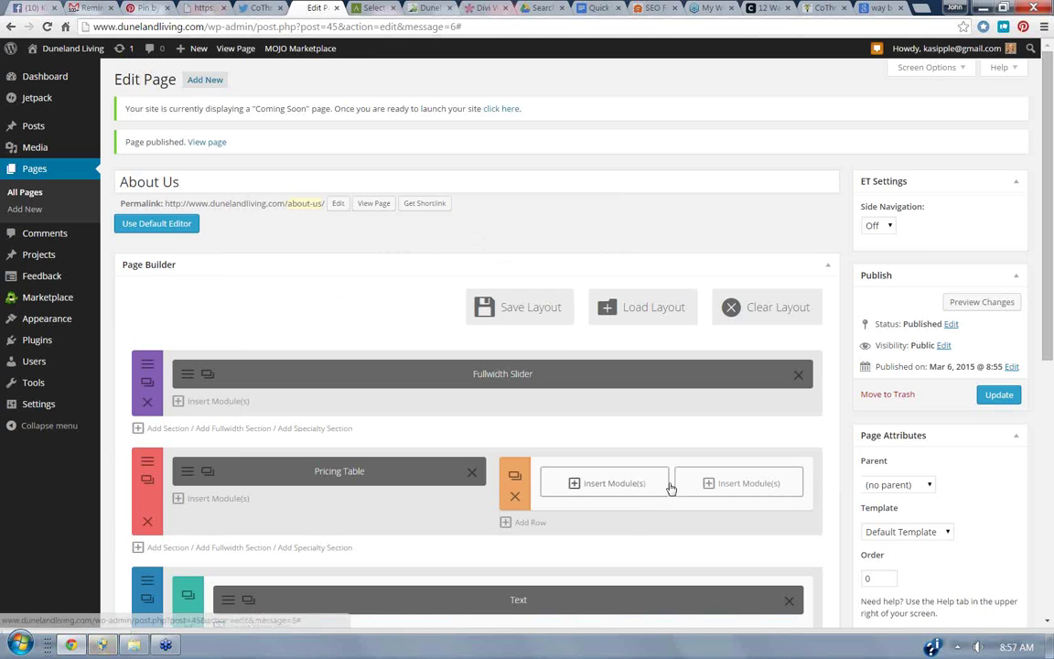
click(580, 485)
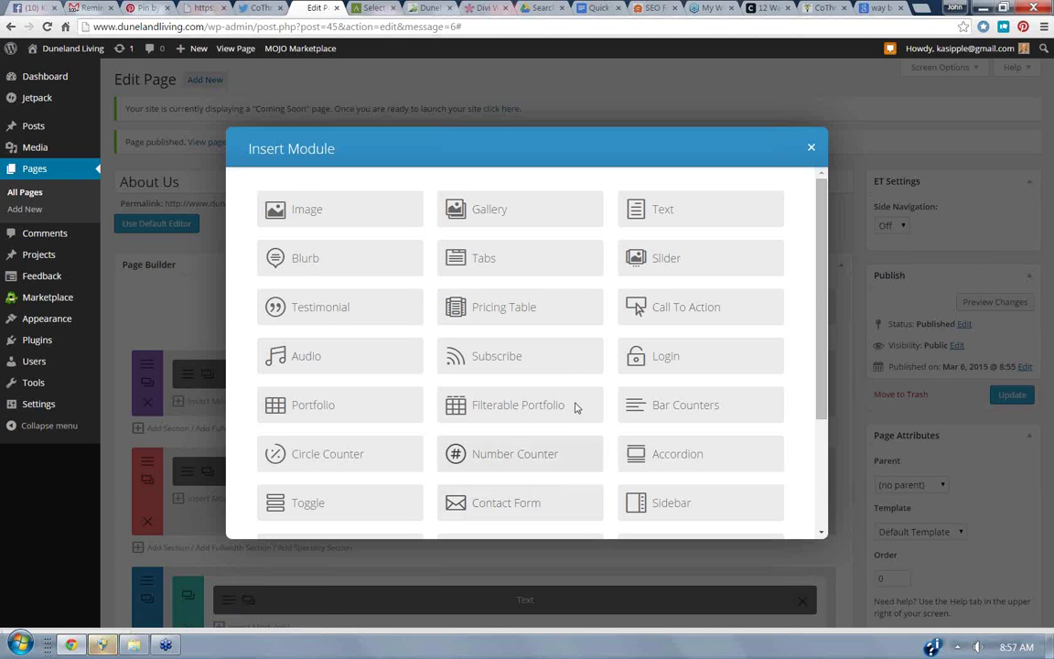
click(663, 209)
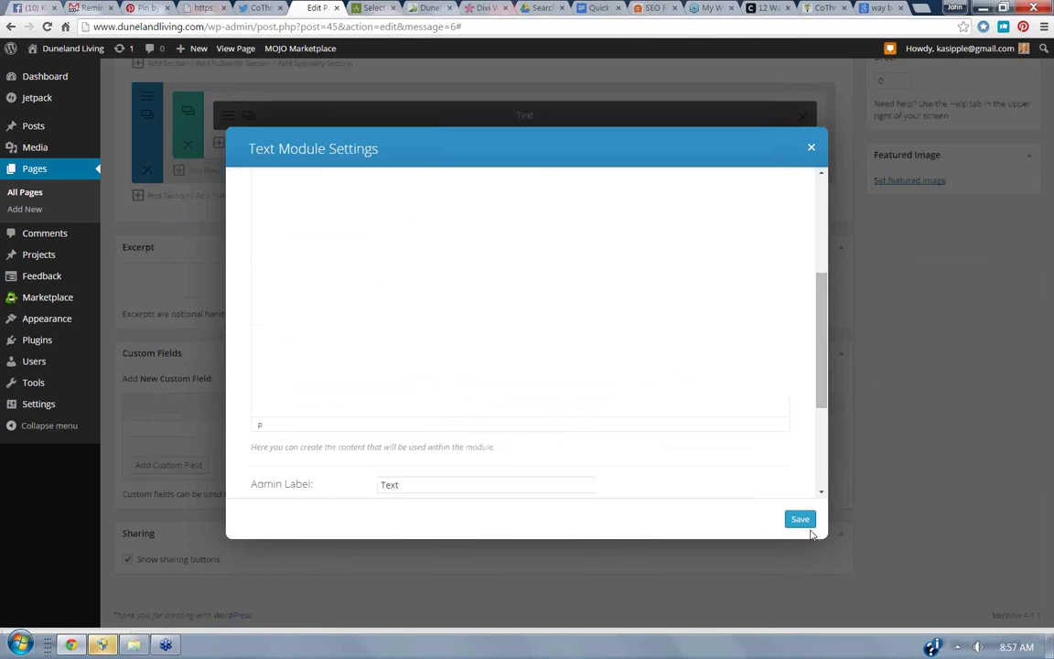
click(800, 519)
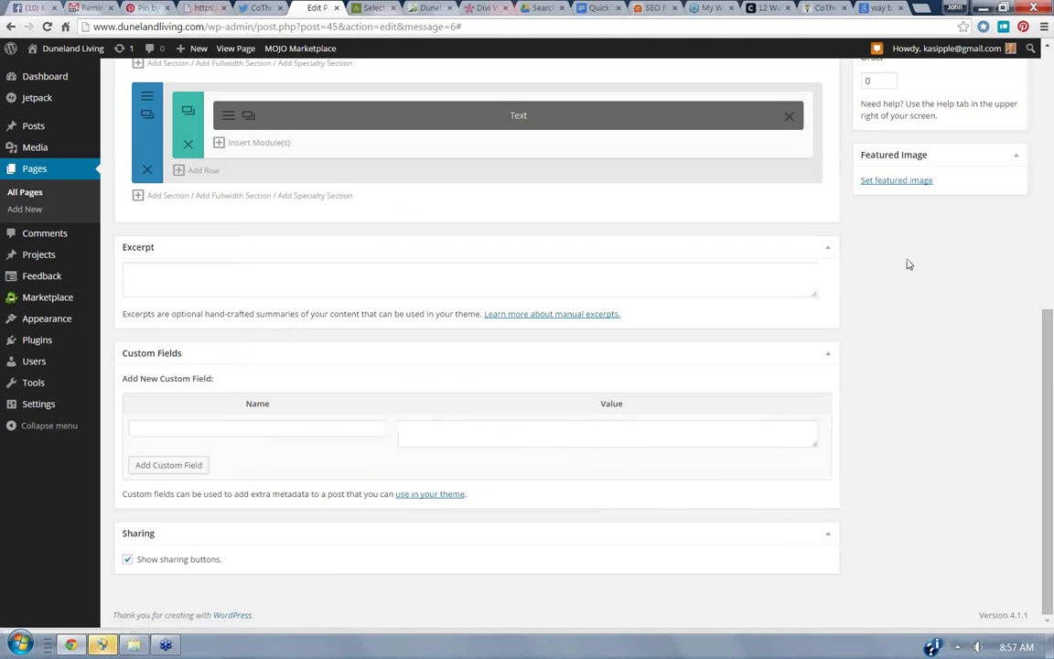
Scroll up and check the new Text module's settings, leaving them unchanged.
scroll(1048, 50, up, 3)
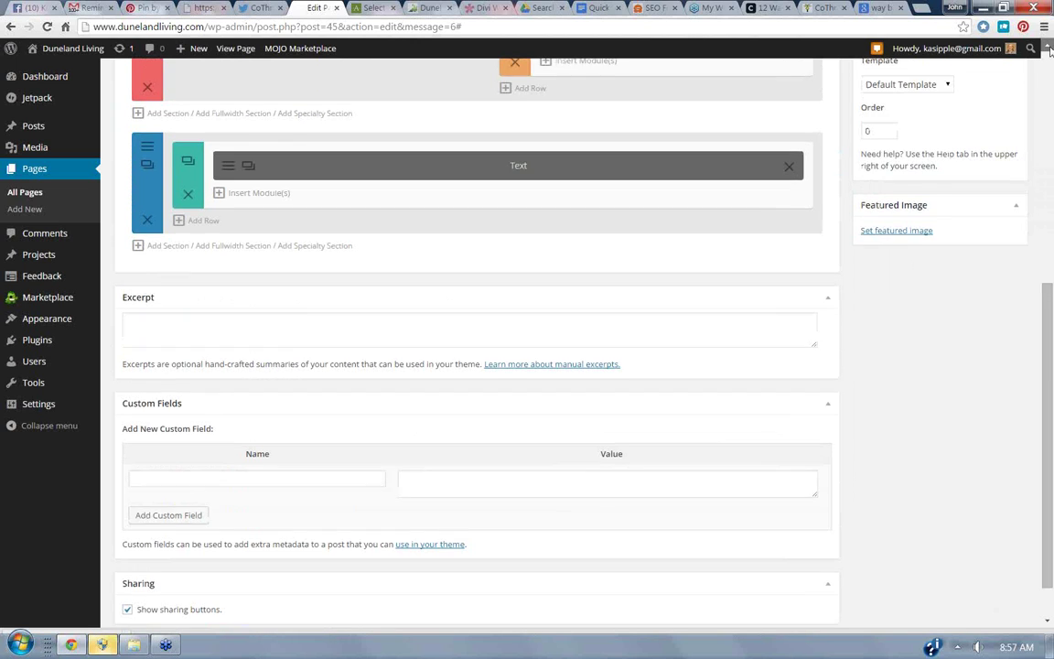
scroll(1048, 50, up, 1)
scroll(1048, 50, up, 1)
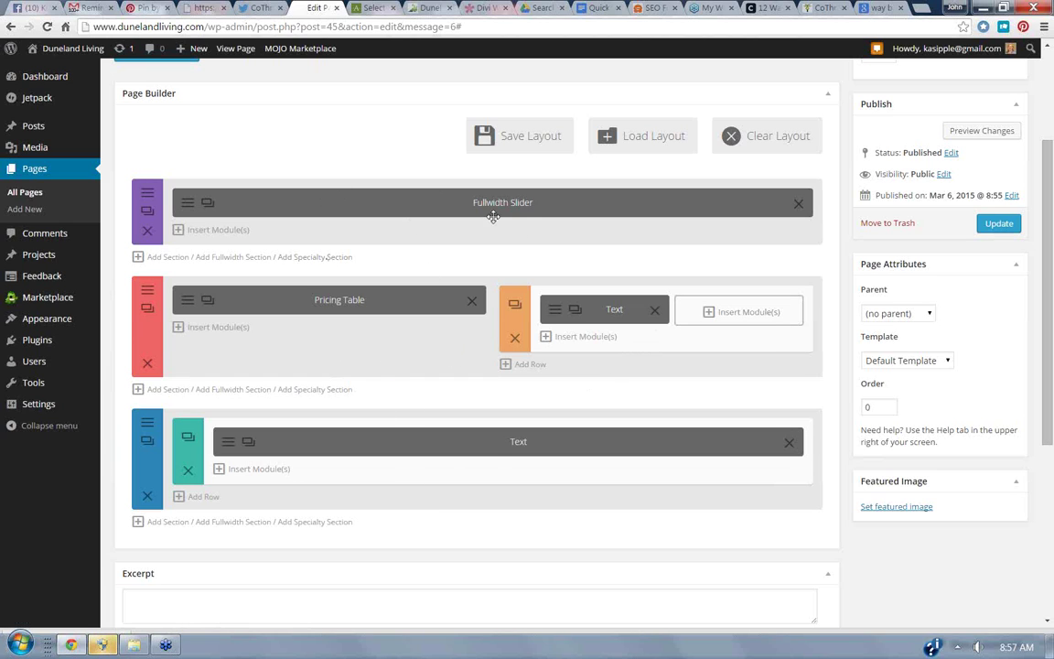
click(574, 312)
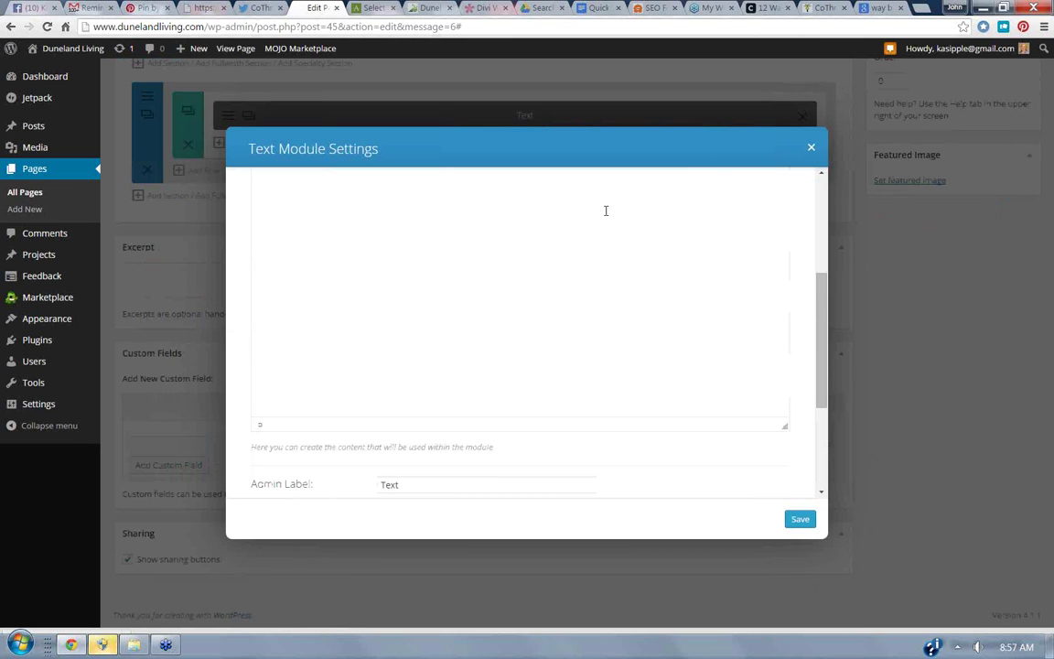
click(811, 149)
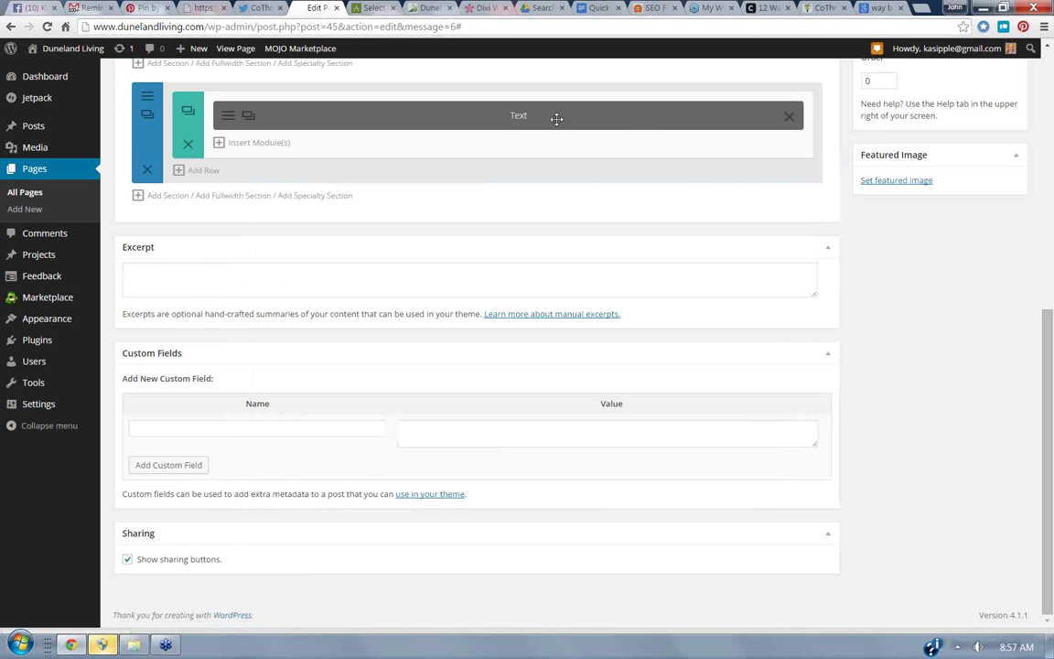
scroll(667, 178, up, 5)
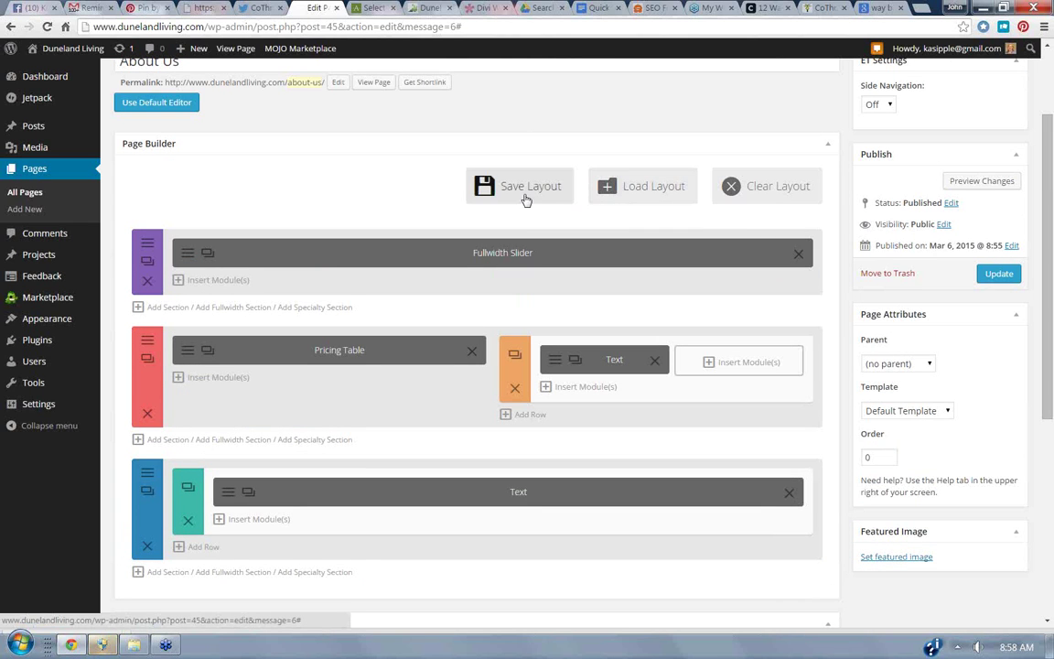
Save the builder layout as 'Member Page' and switch to the Google Docs ebook draft.
click(526, 192)
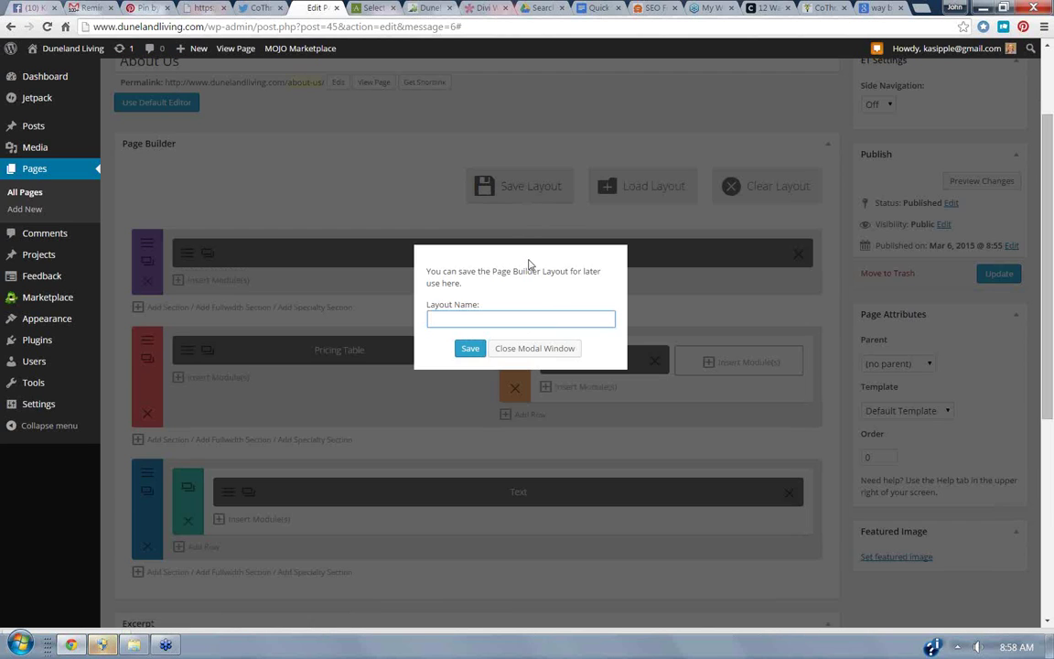
text(Member Page)
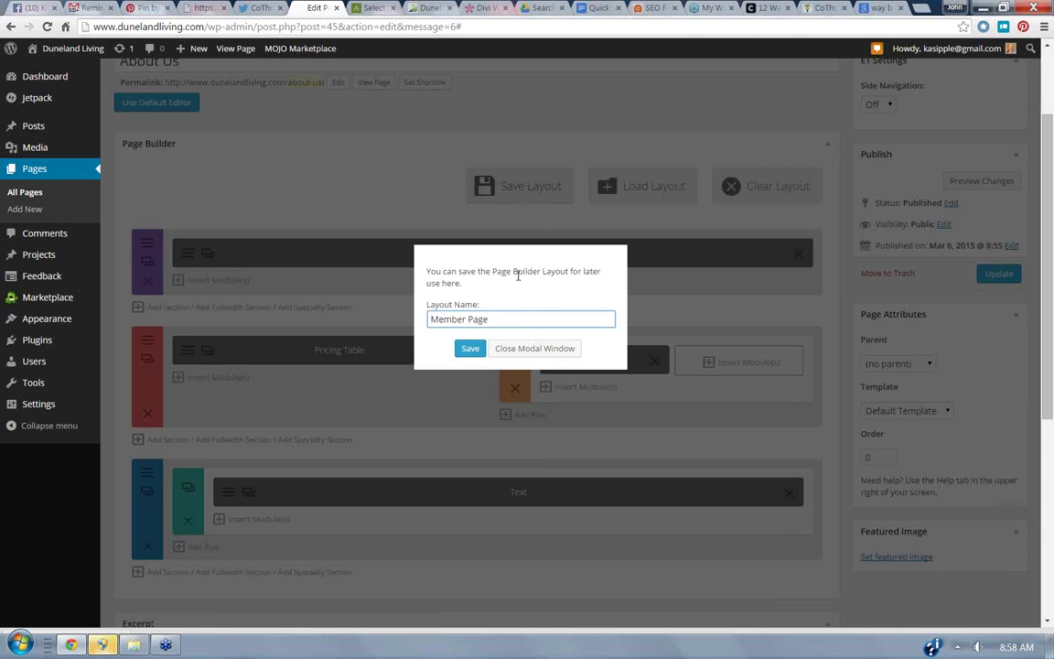
click(469, 349)
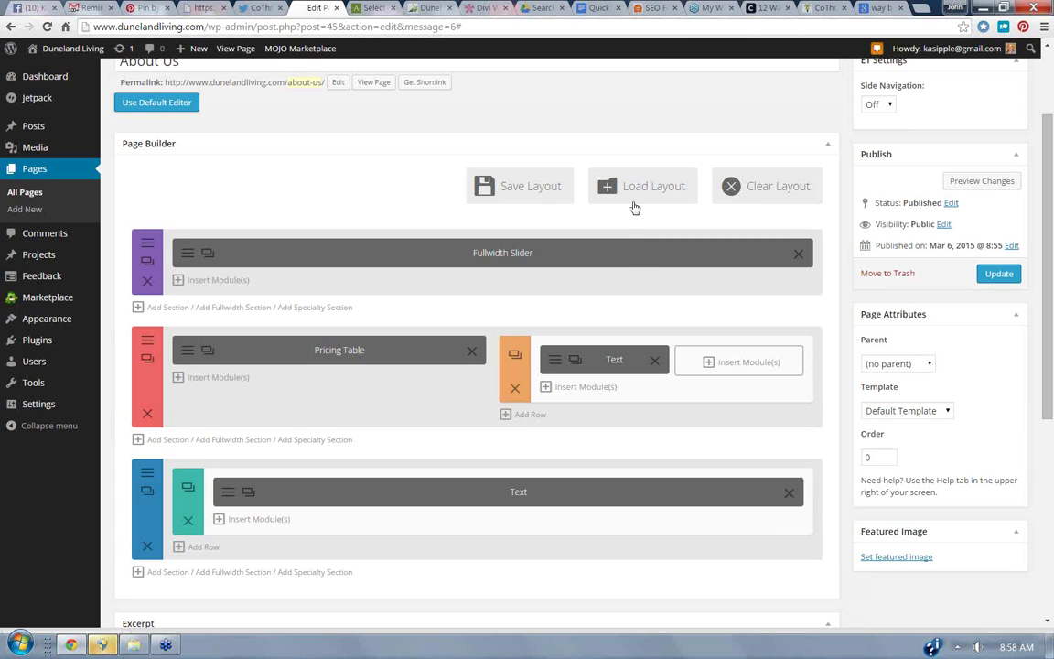
click(599, 7)
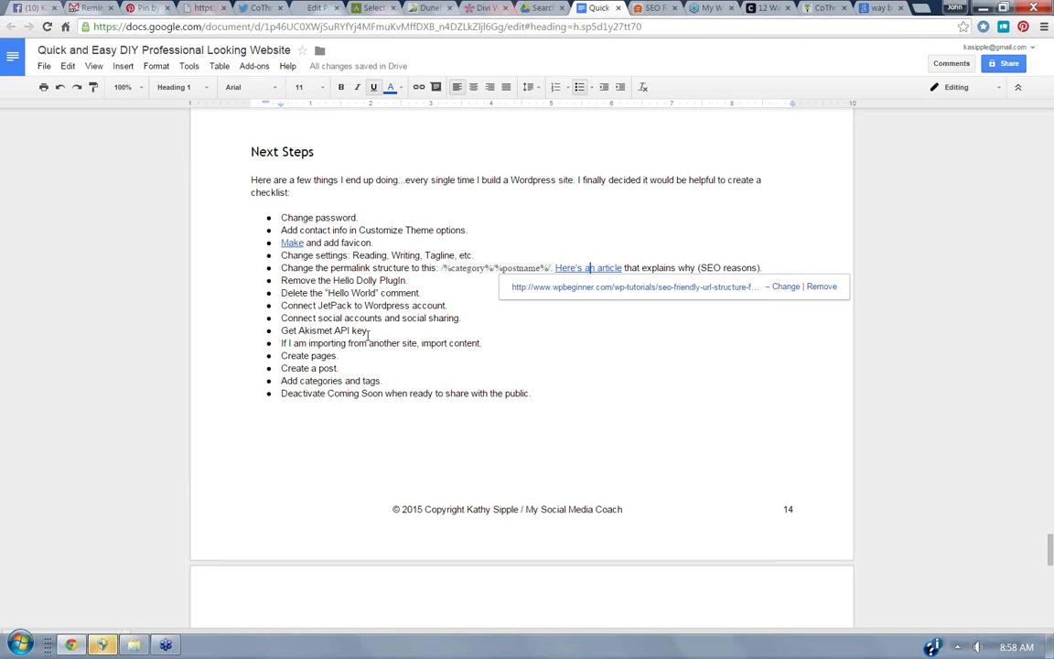
Place the cursor in the 'If I am importing' checklist item, then go to the ebook's Pinterest pin.
click(349, 343)
key(BackSpace)
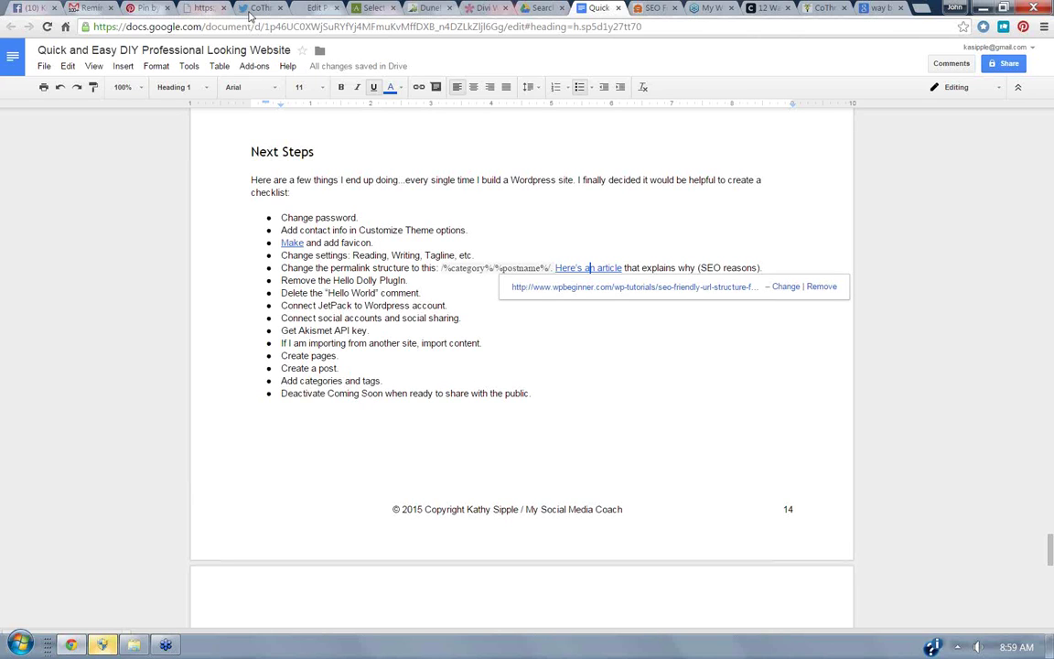
click(151, 8)
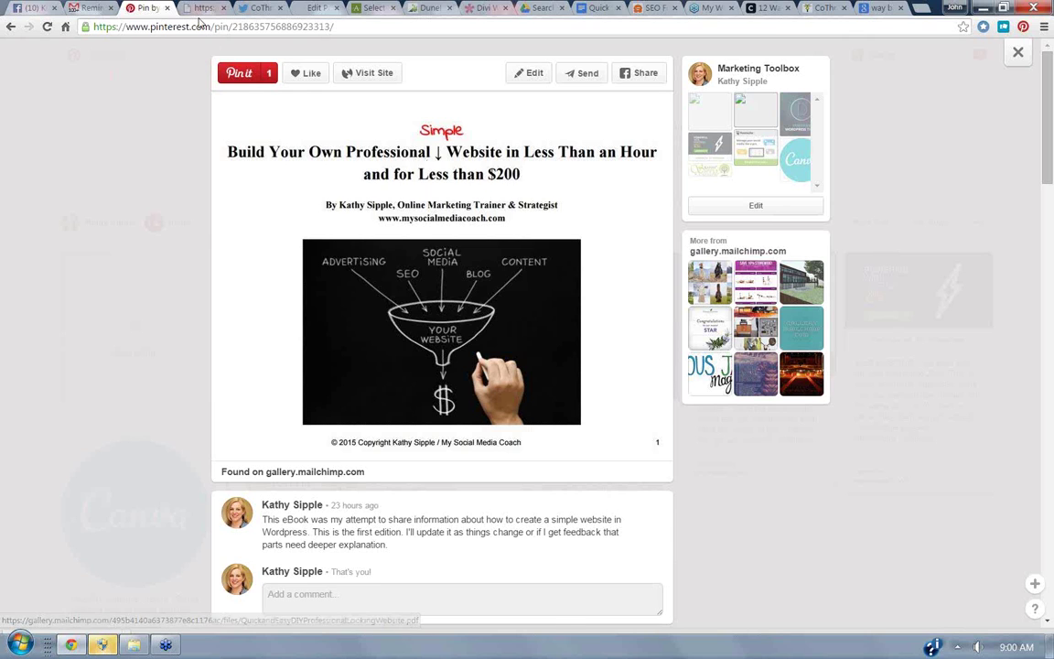
Show the ebook PDF on gallery.mailchimp.com, scrolled back to page 13's Choose a Theme section.
click(201, 9)
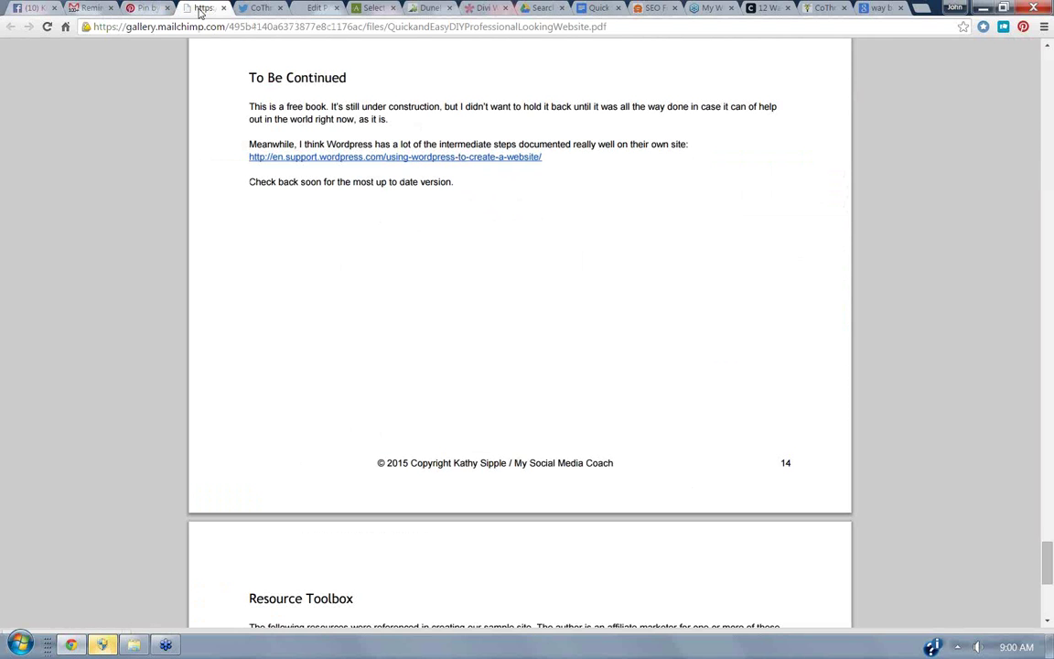
click(1047, 46)
scroll(1049, 50, up, 6)
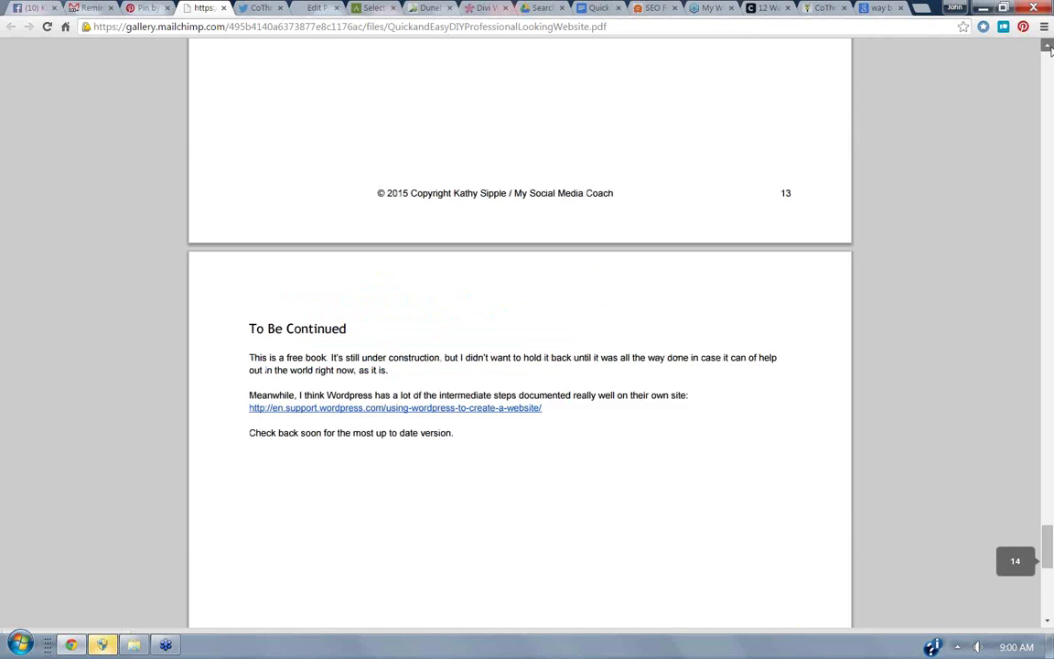
click(1048, 48)
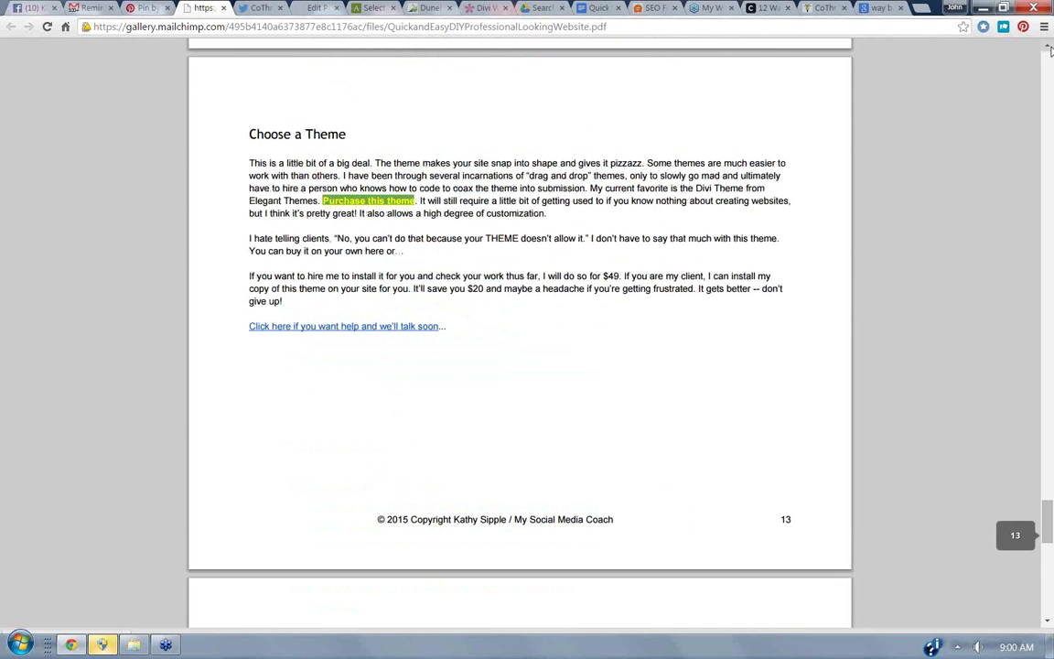
click(1048, 48)
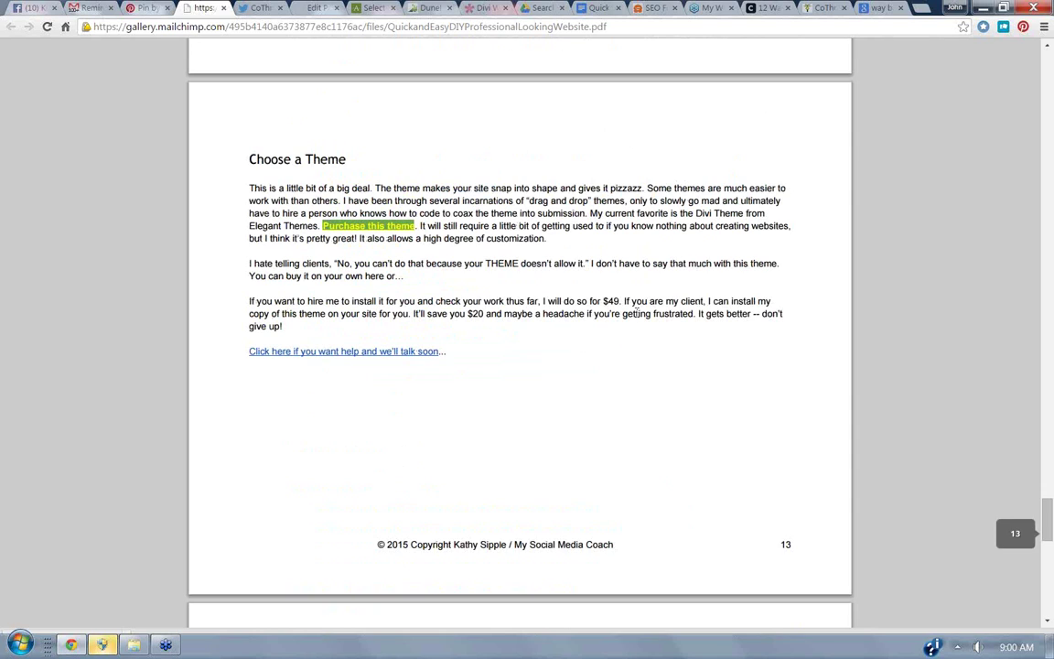